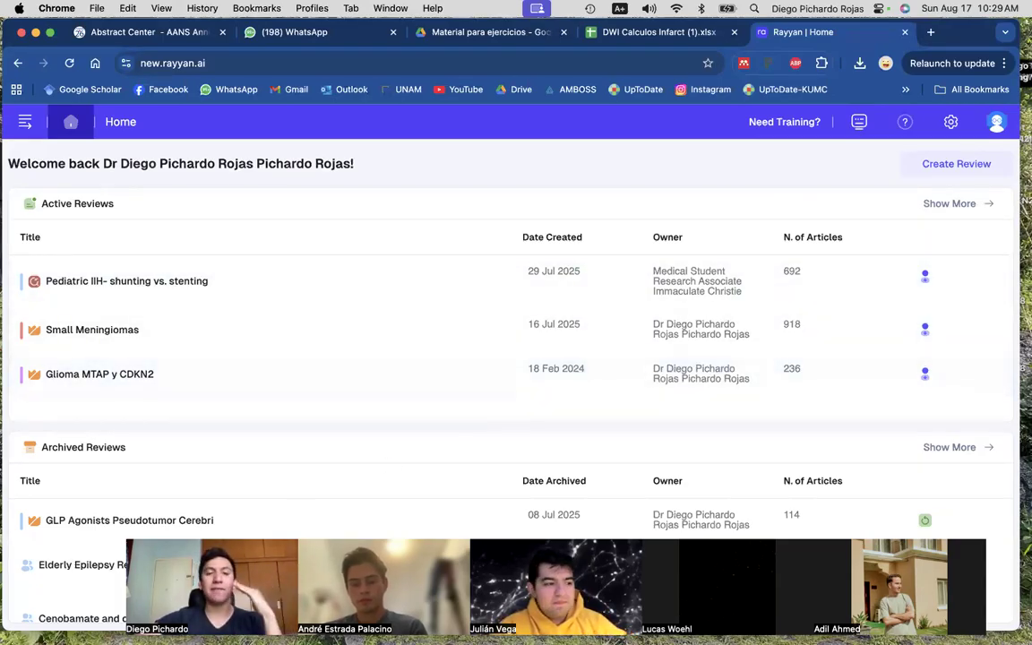
drag(253, 581, 252, 435)
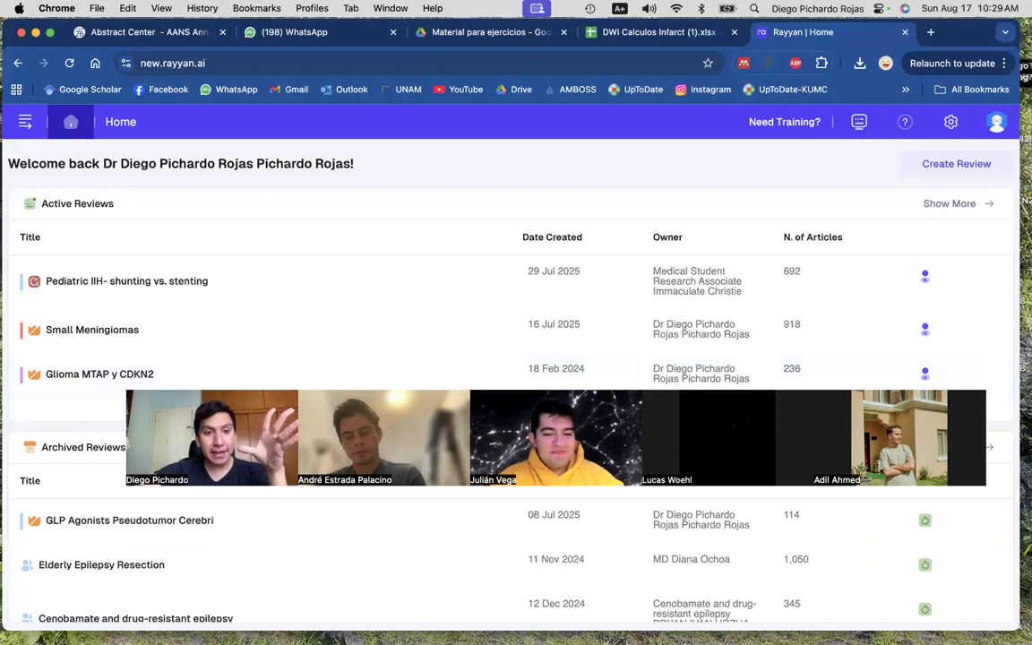
mouse_move(343, 637)
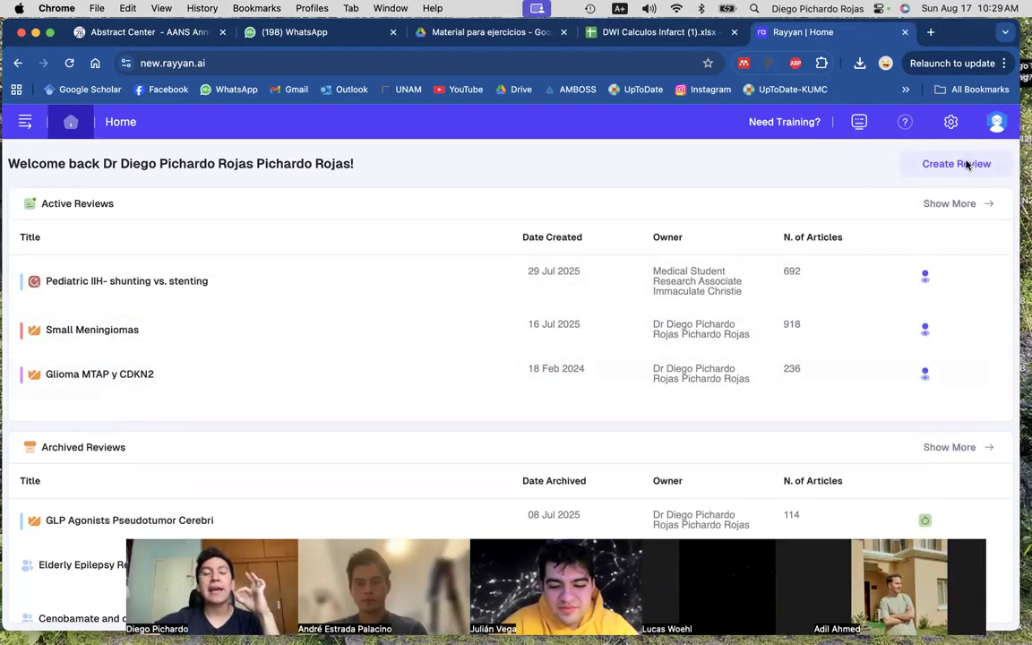
click(29, 122)
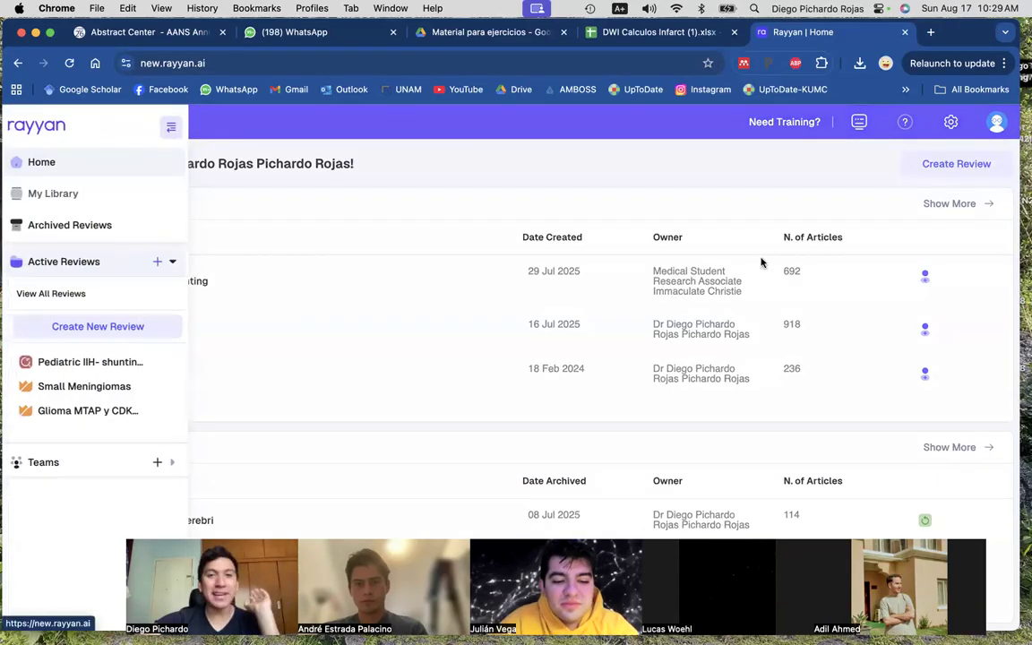
click(716, 168)
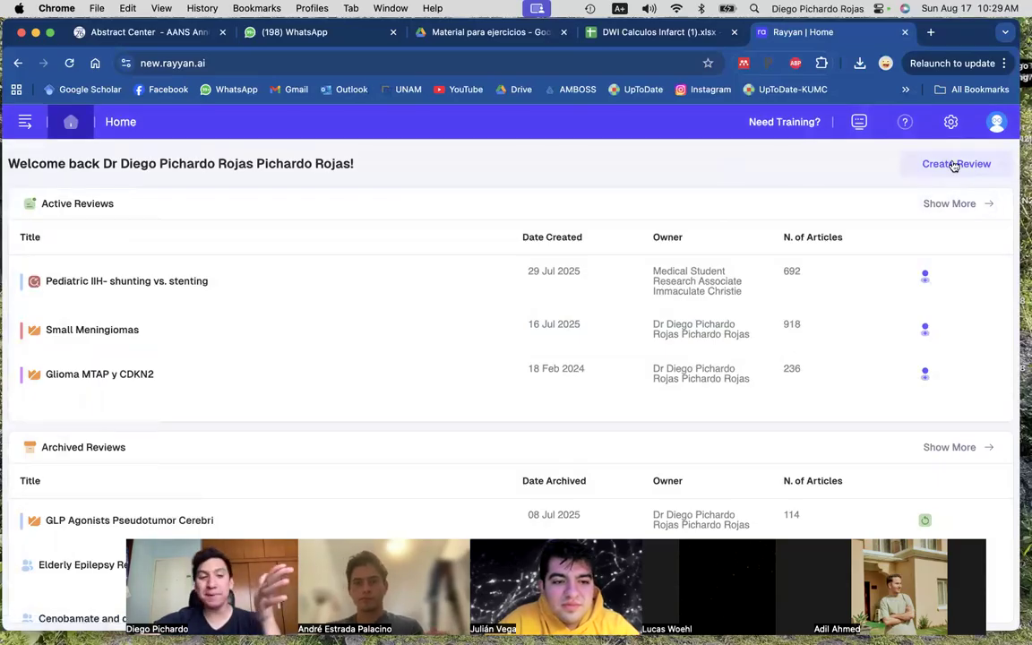
click(931, 32)
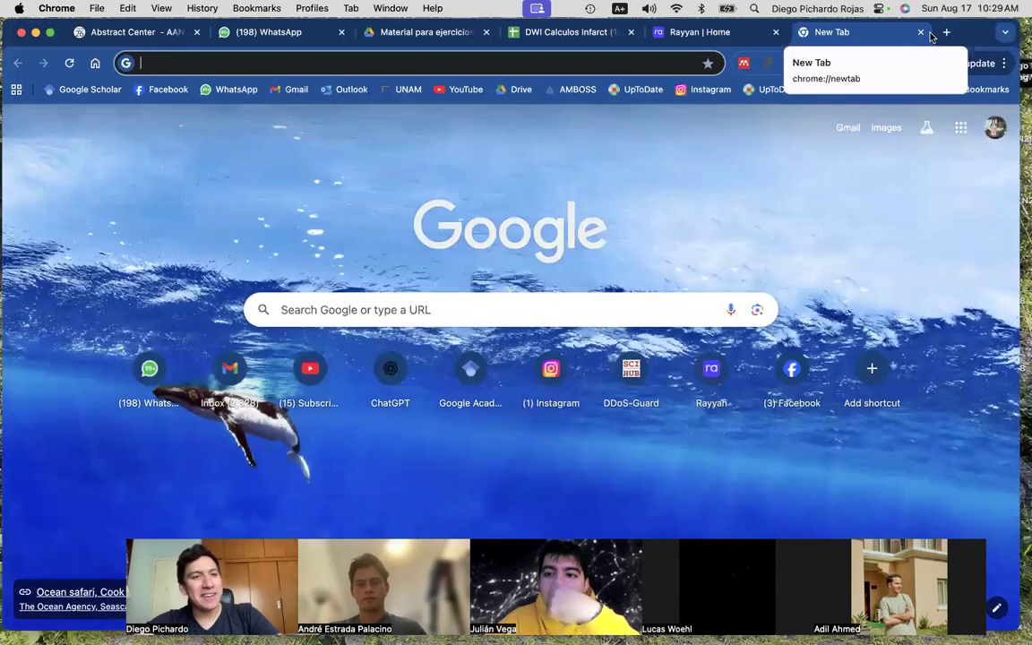
text(rese)
key(BackSpace)
key(BackSpace)
key(BackSpace)
key(BackSpace)
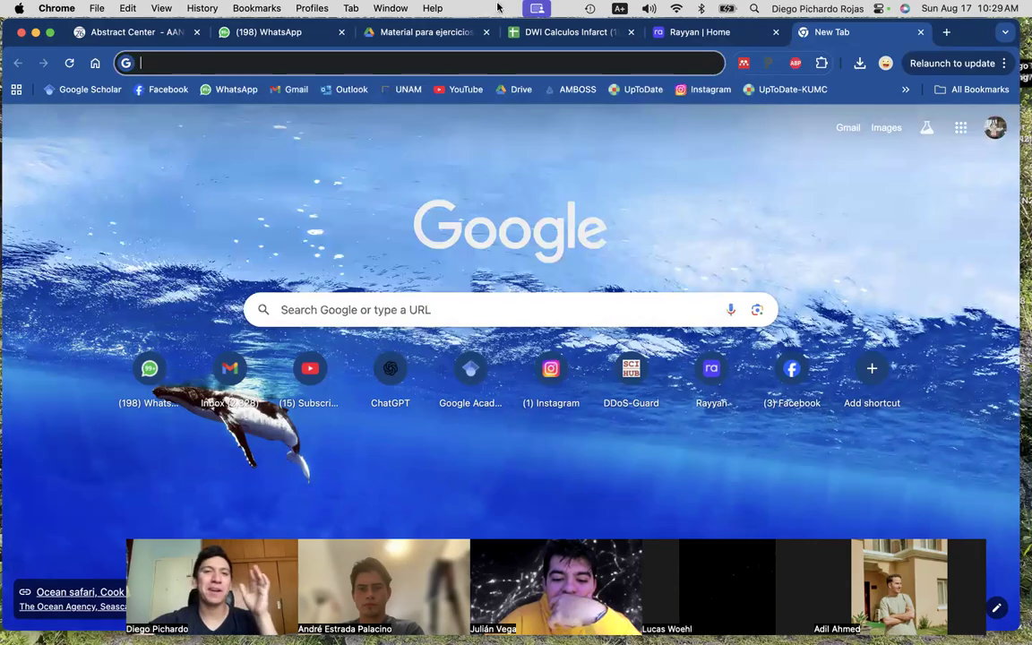
click(730, 35)
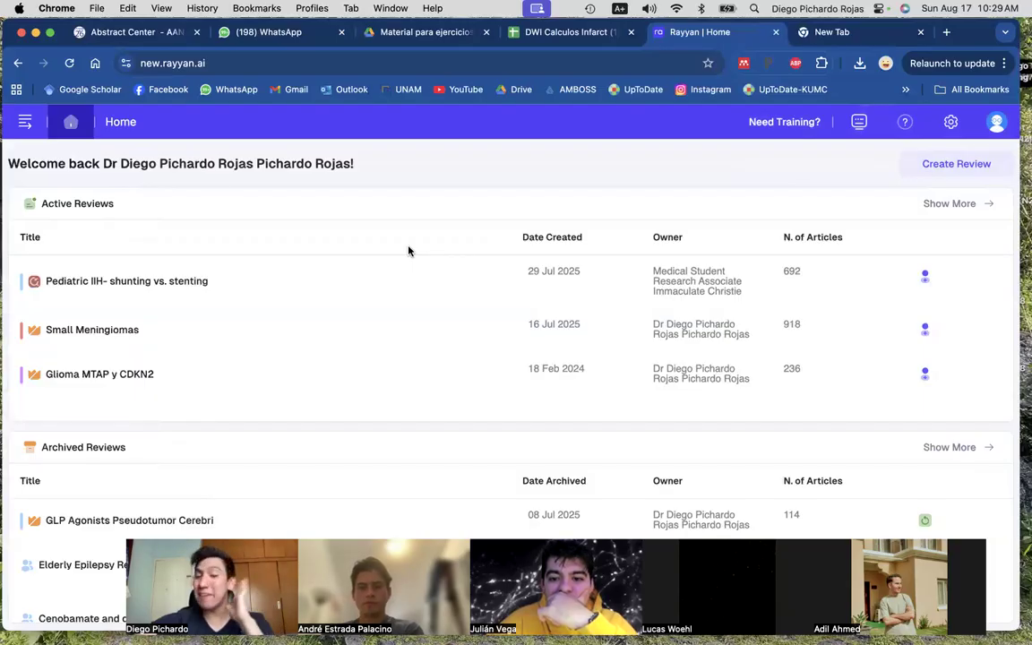
Open the Small Meningiomas review, look through its overview from review info to screening progress, and go to its screening page
click(321, 344)
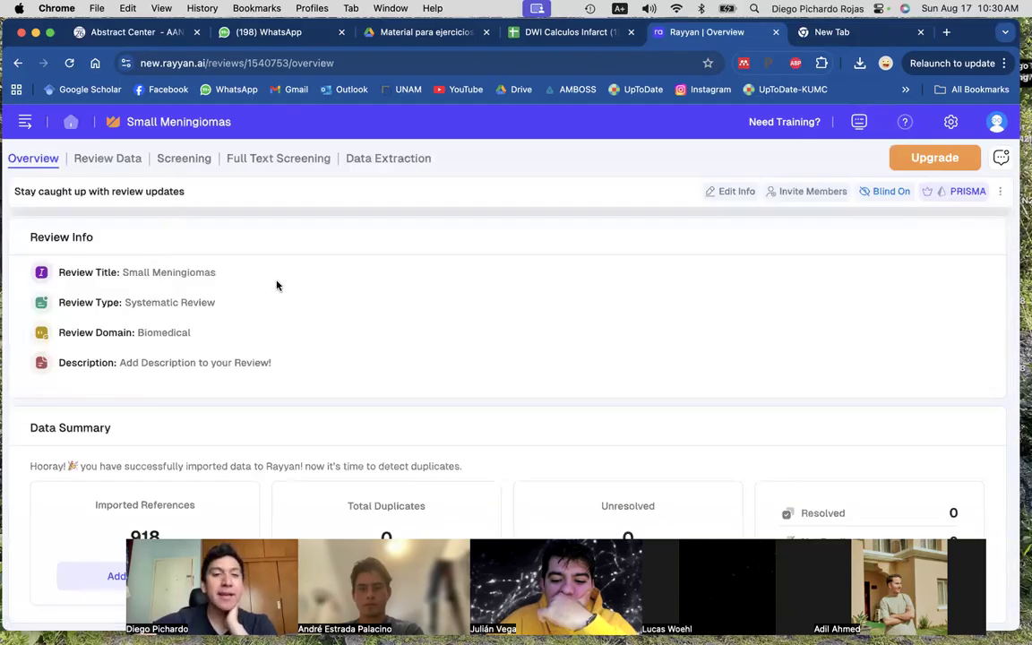
scroll(277, 283, down, 5)
scroll(277, 283, down, 3)
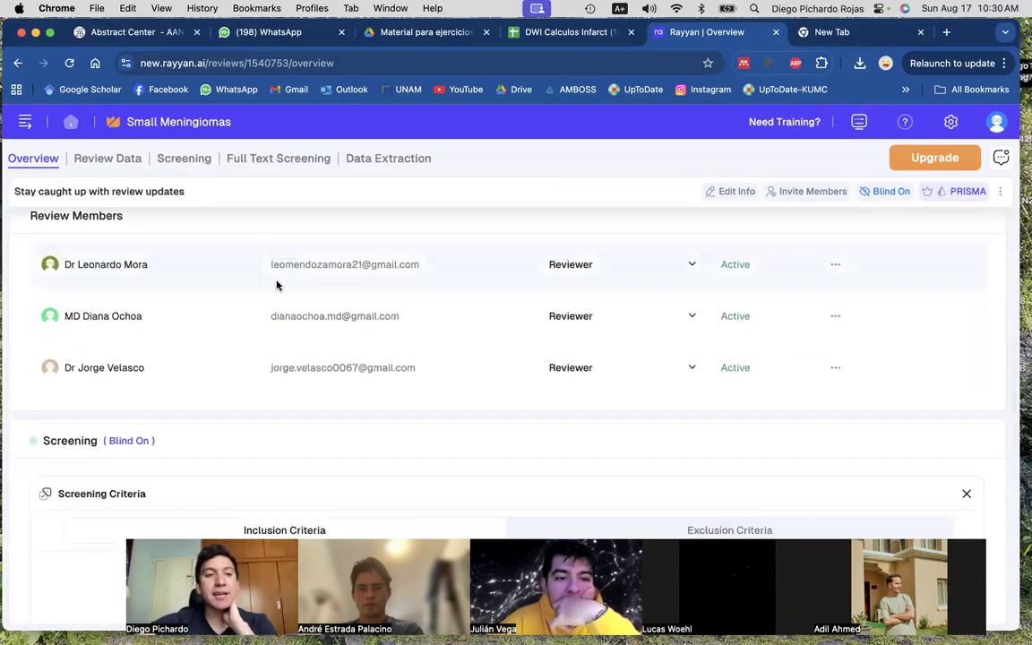
scroll(305, 414, down, 6)
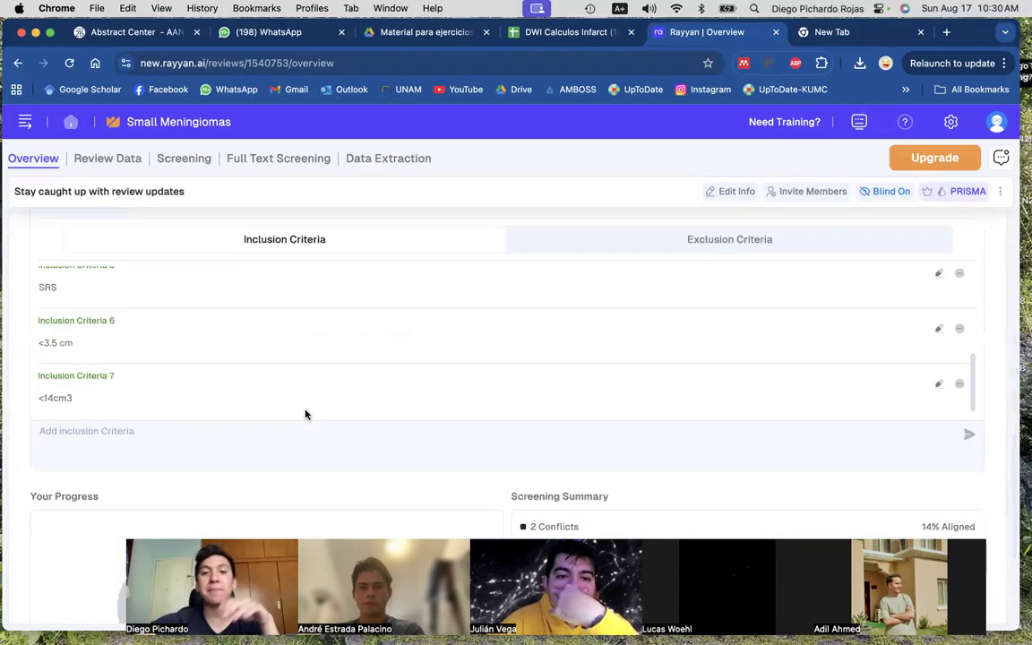
scroll(343, 488, down, 3)
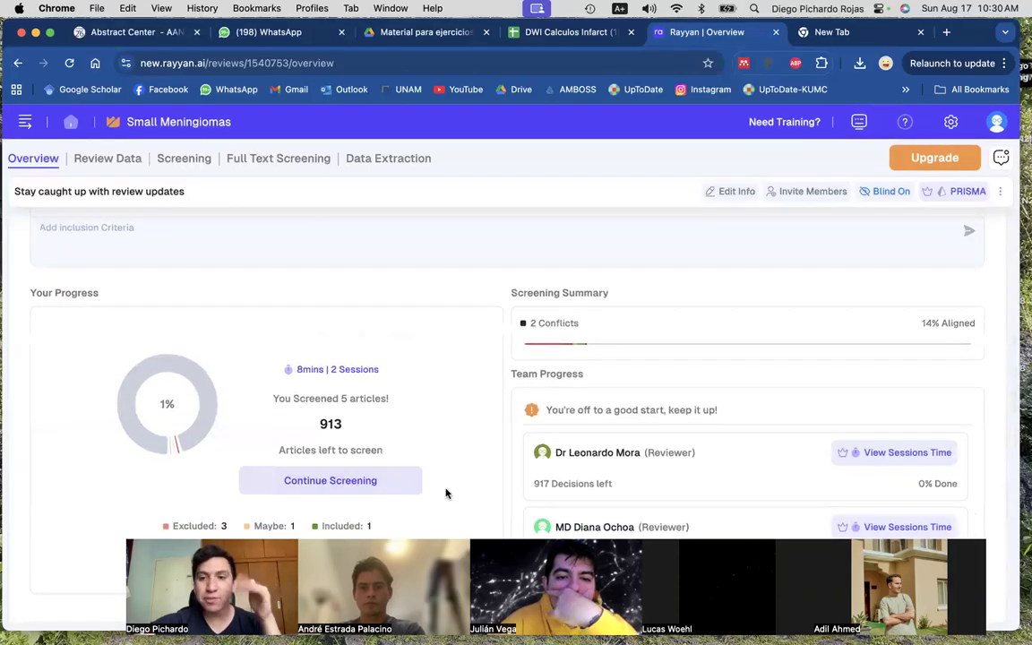
scroll(436, 486, up, 10)
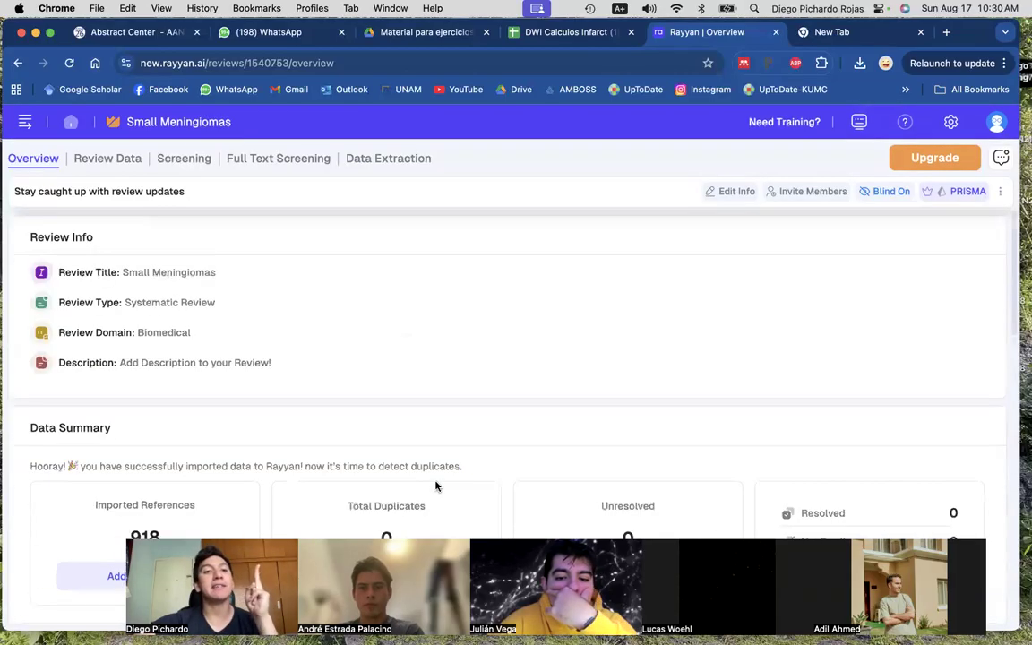
click(185, 162)
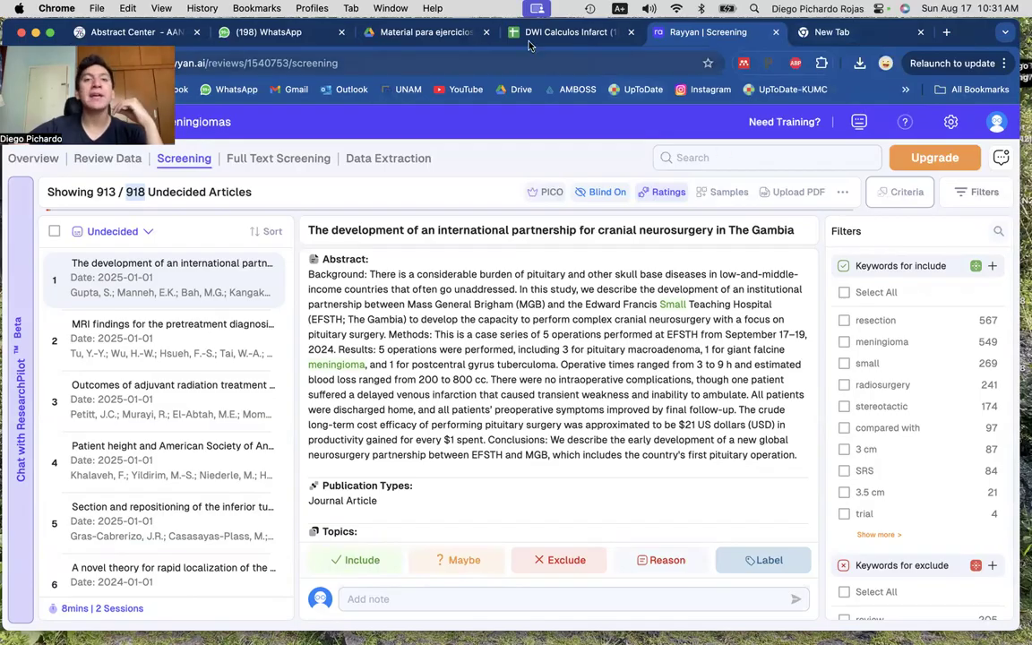
Switch to Microsoft Word and create a new blank document
mouse_move(770, 630)
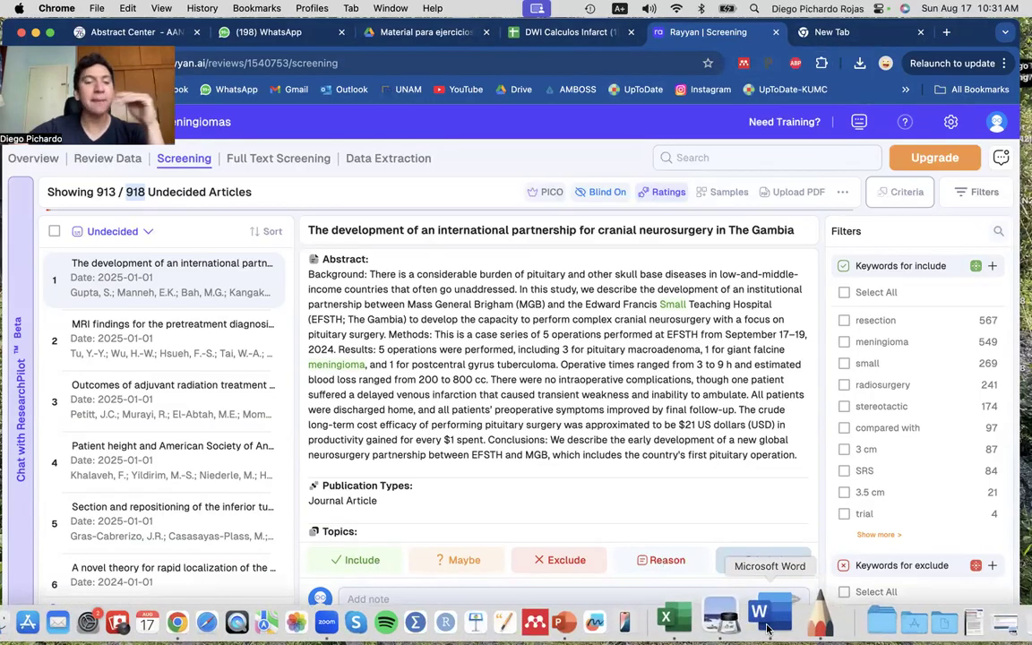
click(763, 624)
click(83, 7)
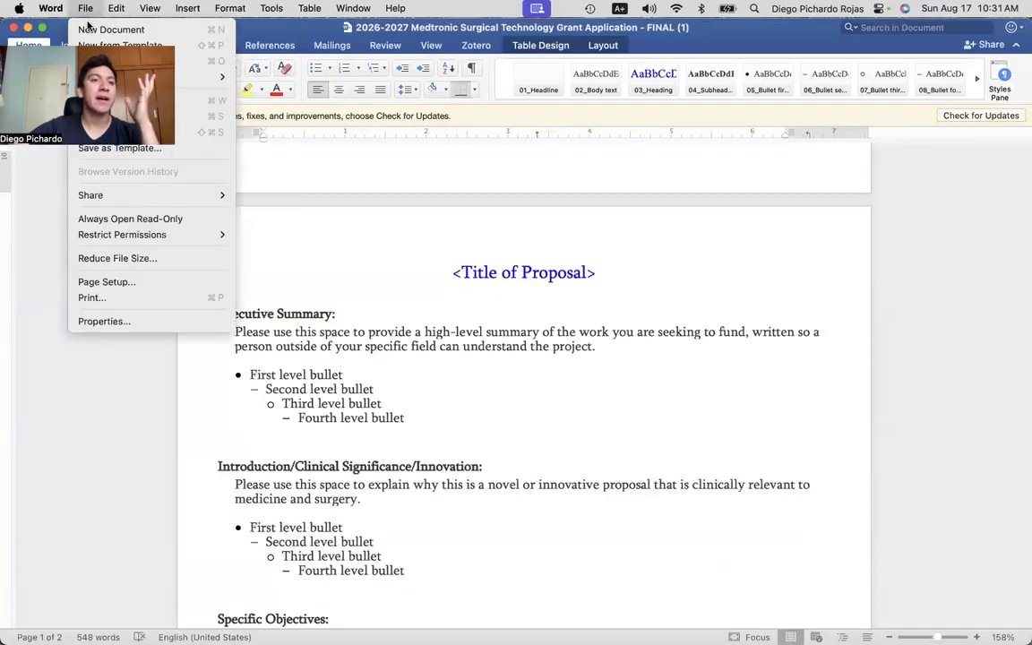
click(409, 237)
key(super+n)
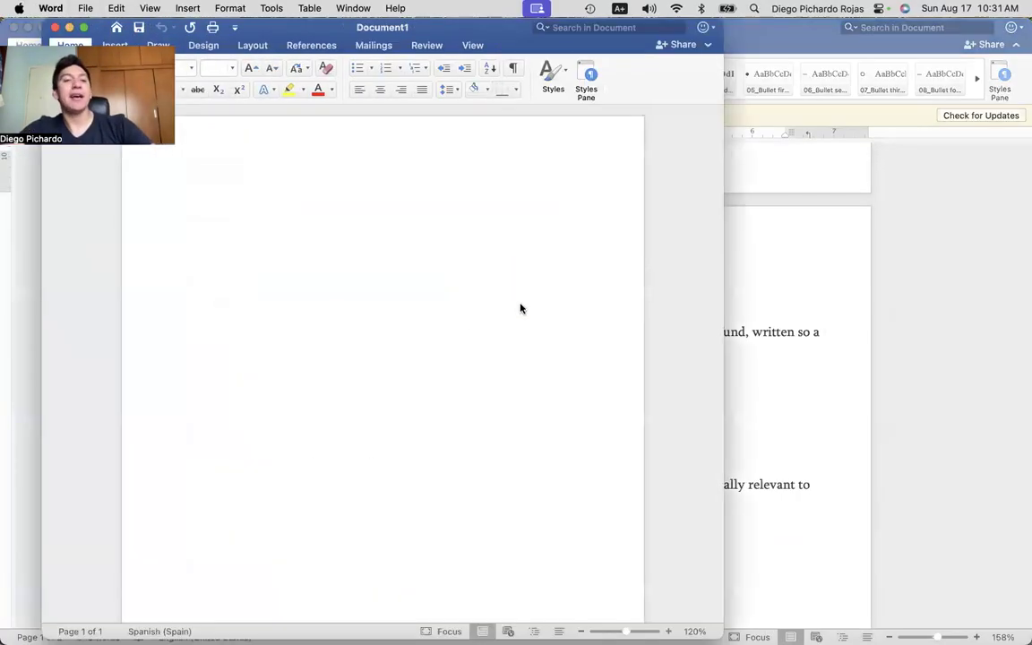
Write the headings "Inclusion" and "Exclusion" on separate lines with a blank line between them
text(Inclusion)
key(Return)
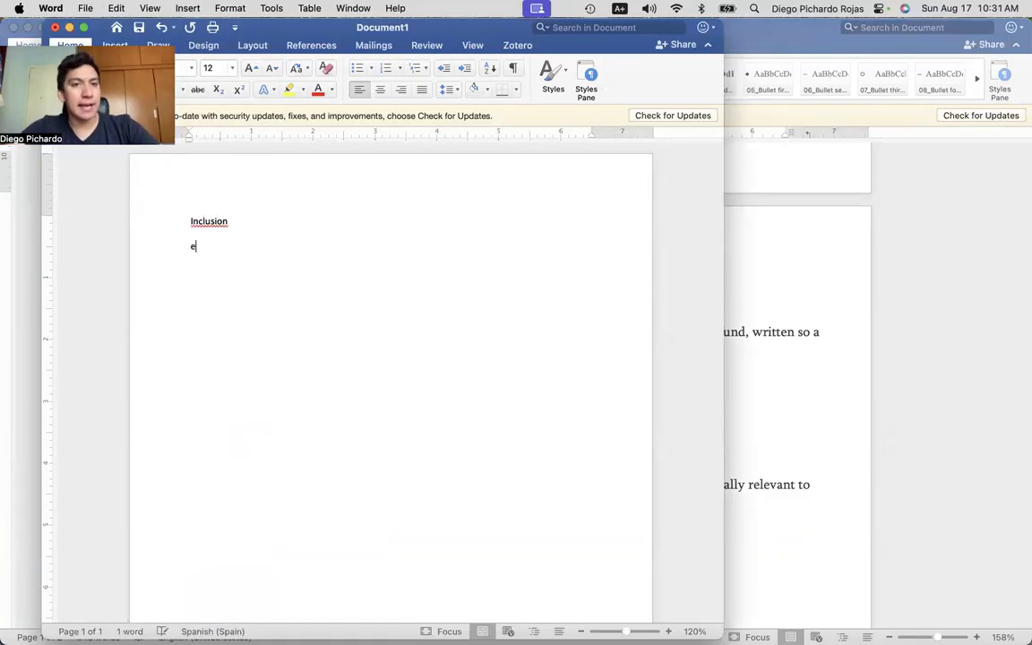
text(Exa)
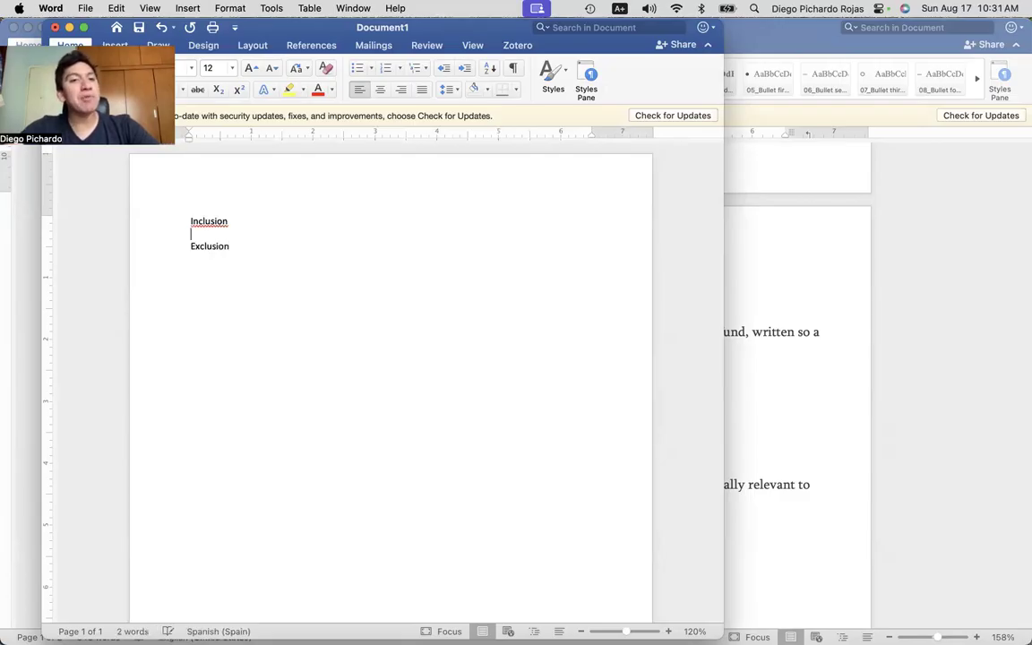
Add the lines "SRS Meningiomas <3.5 cm" and "Microneururgery" above the Inclusion heading, followed by a blank line
click(184, 229)
key(Return)
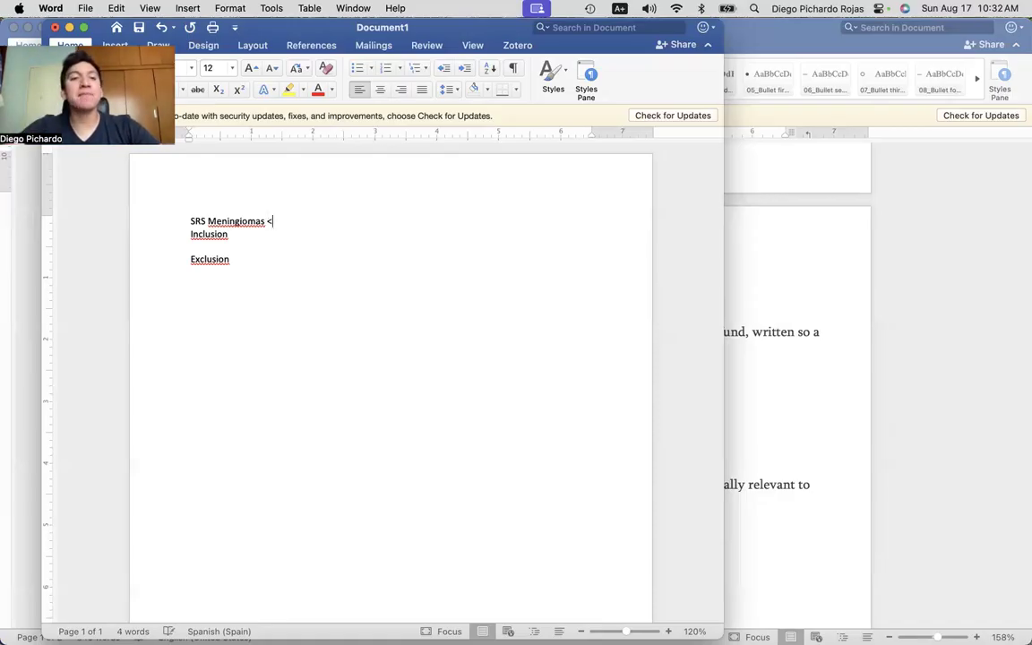
text(cm)
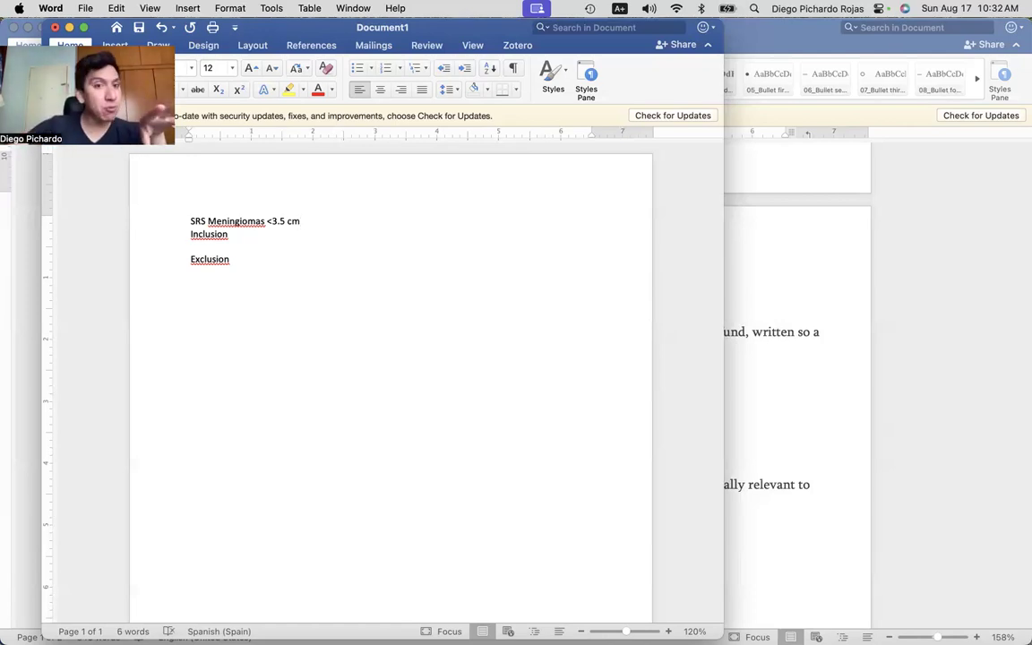
key(Return)
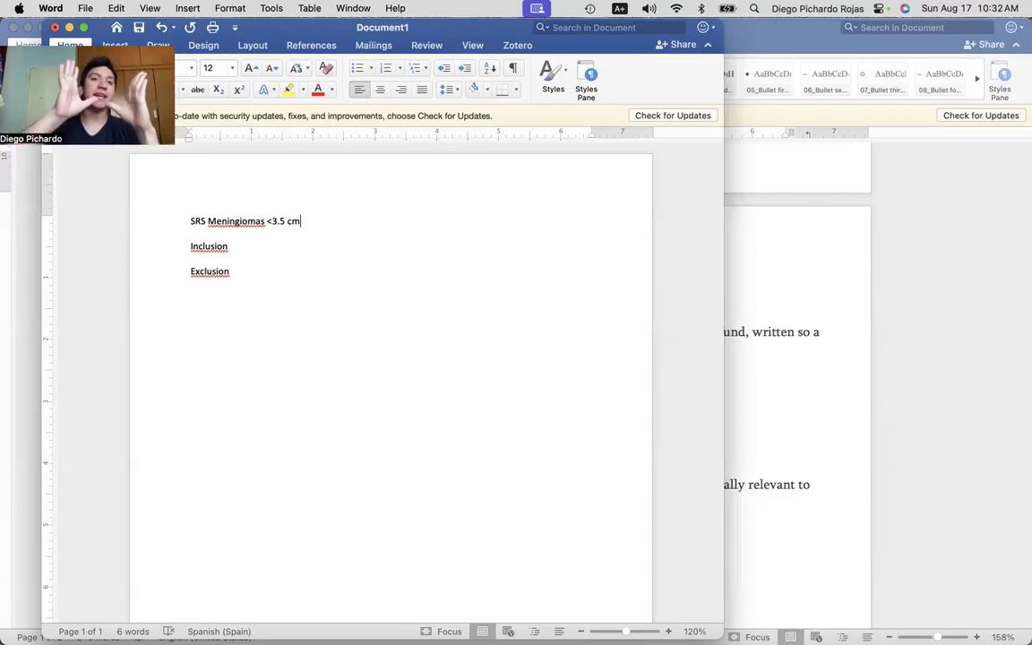
key(Return)
text(Min)
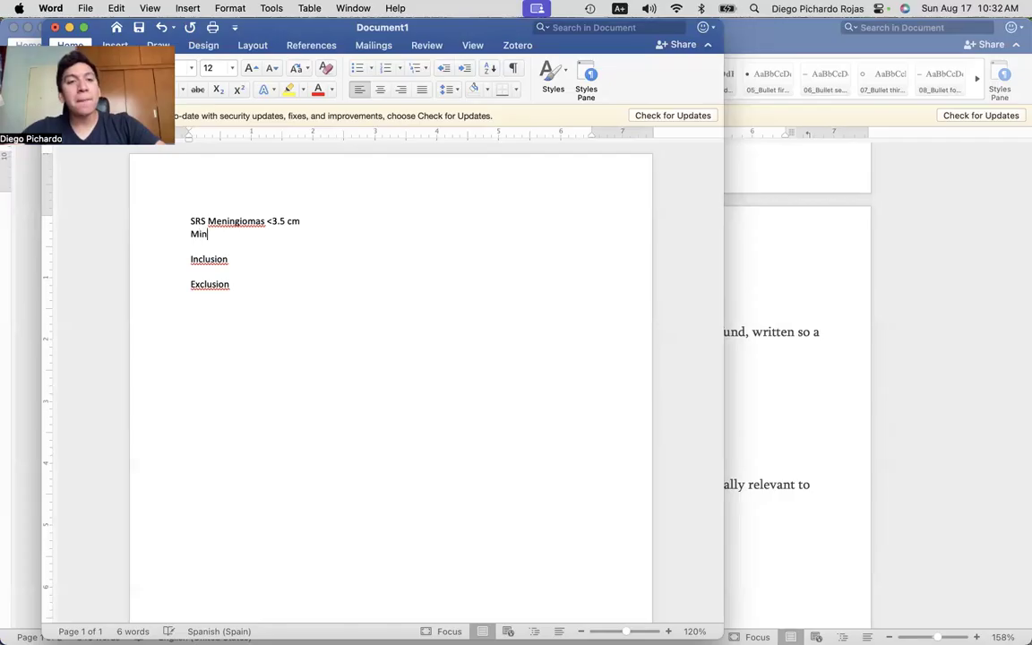
text(croroneururgery)
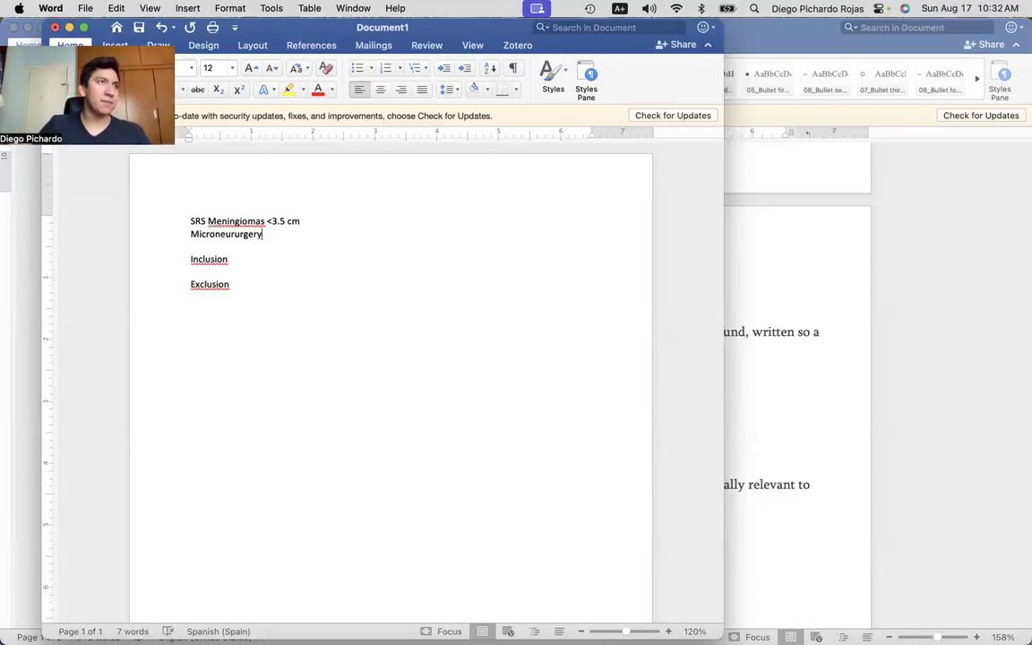
List the criteria "Studies <3.5 cm", "Cranial déficits", "Case series, cohorts, RCTs" and "Meningiomas" on separate lines under the Inclusion heading
click(229, 259)
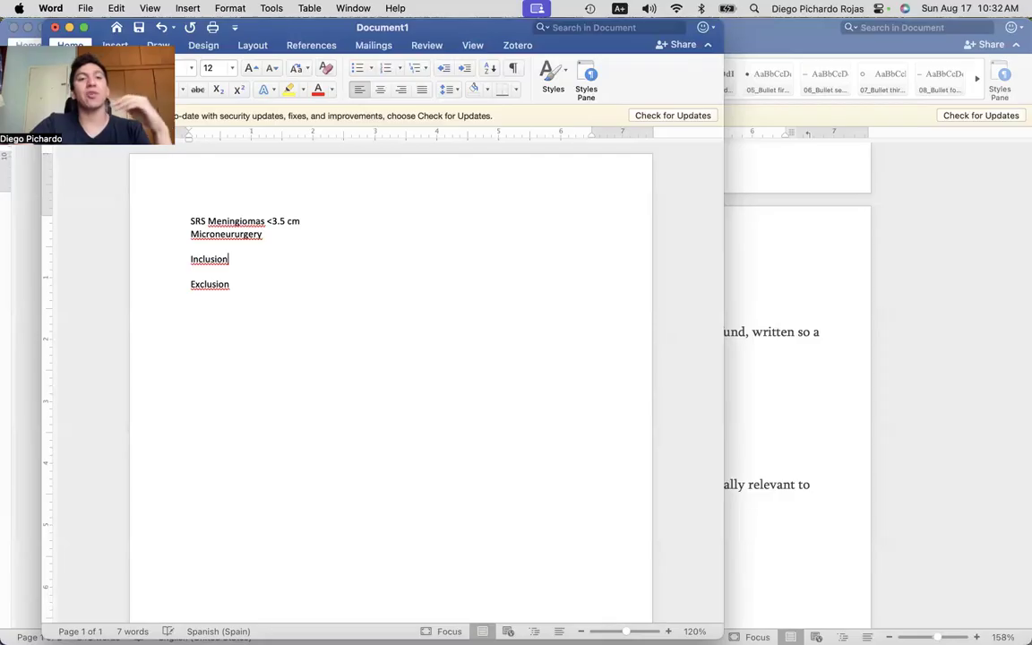
key(Return)
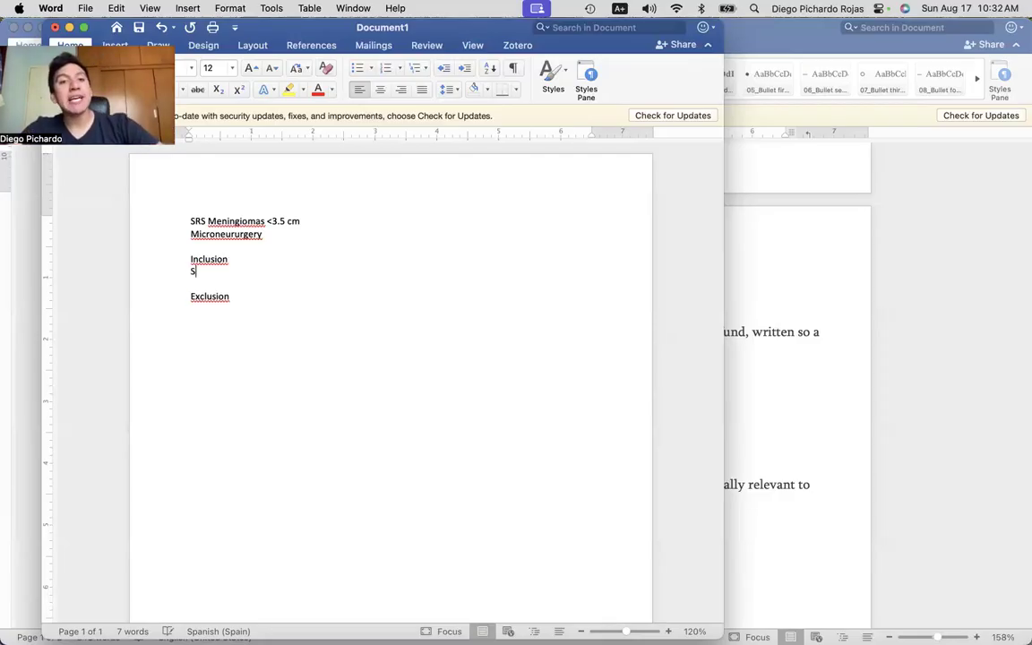
text(Studies )
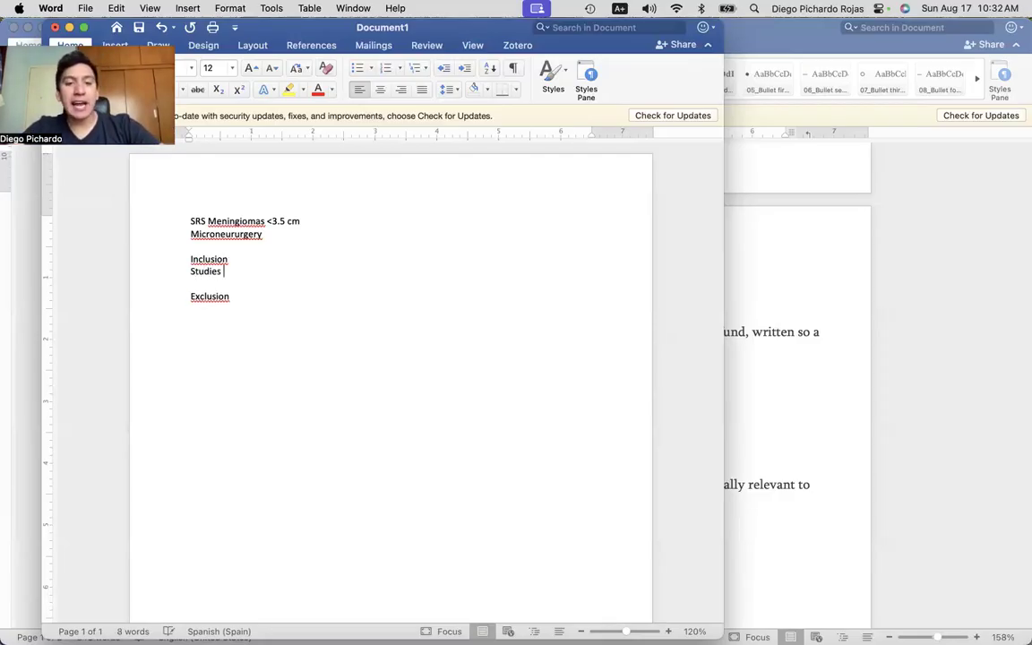
text(<3.5 cm)
key(Return)
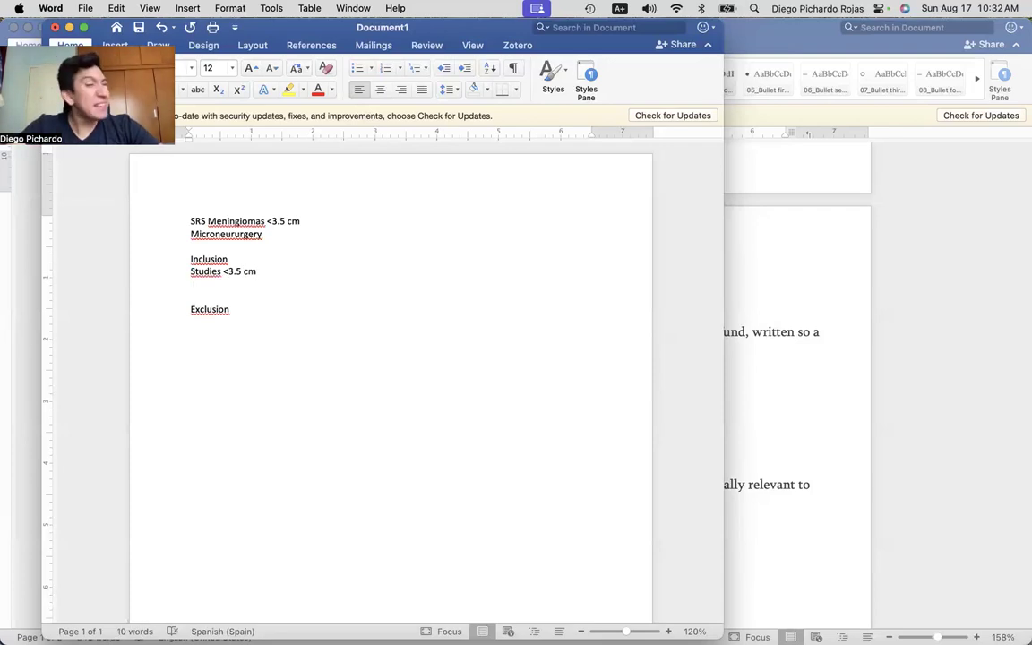
text(Cranial deficits)
key(Return)
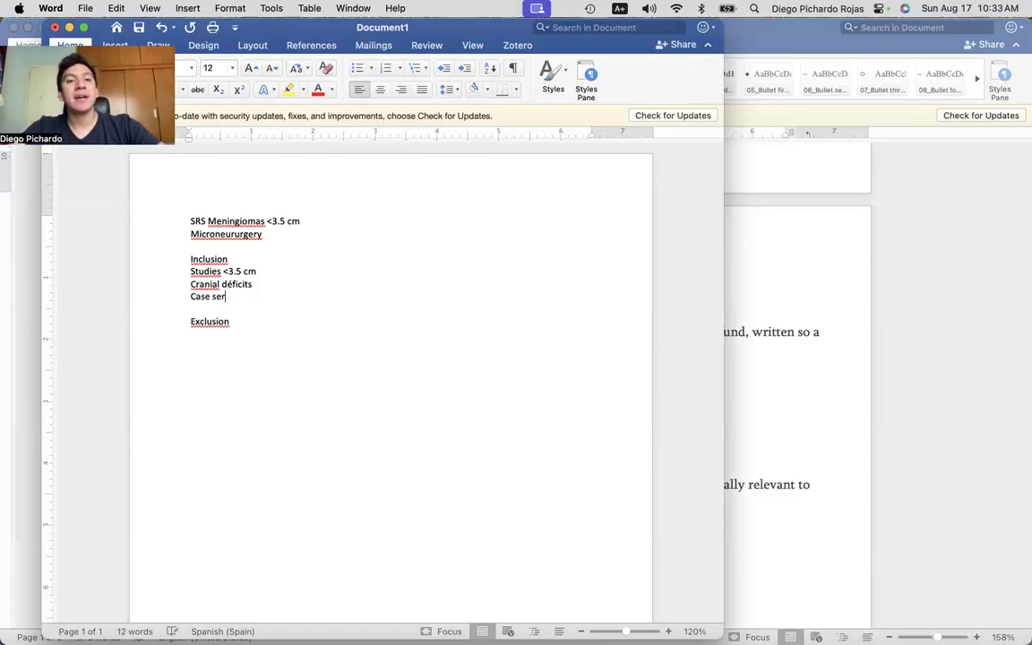
text(Case series, cohorts, RCTs)
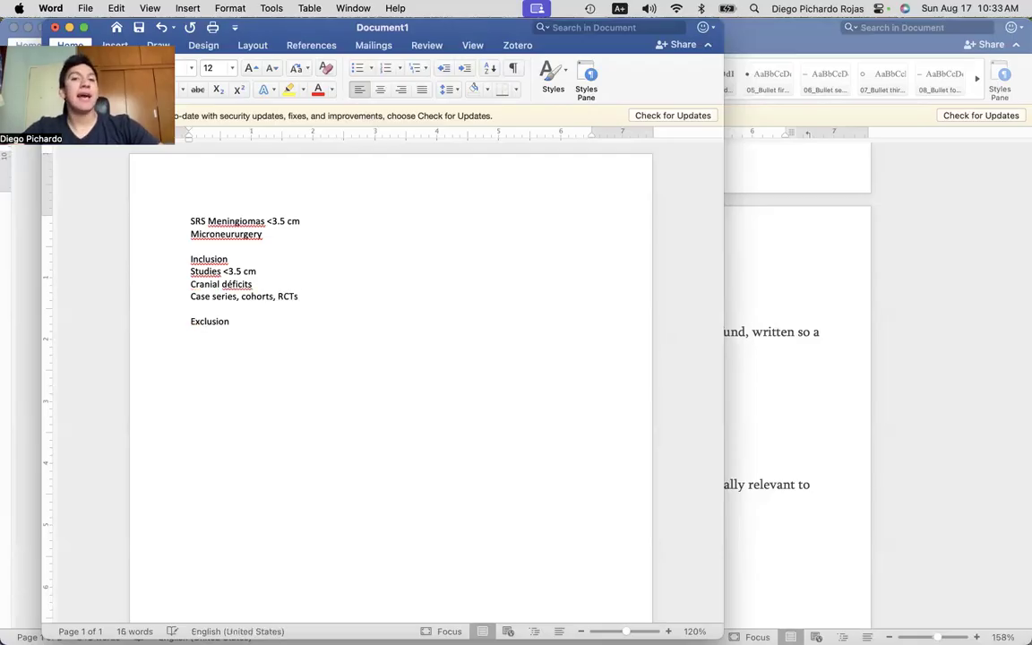
key(Return)
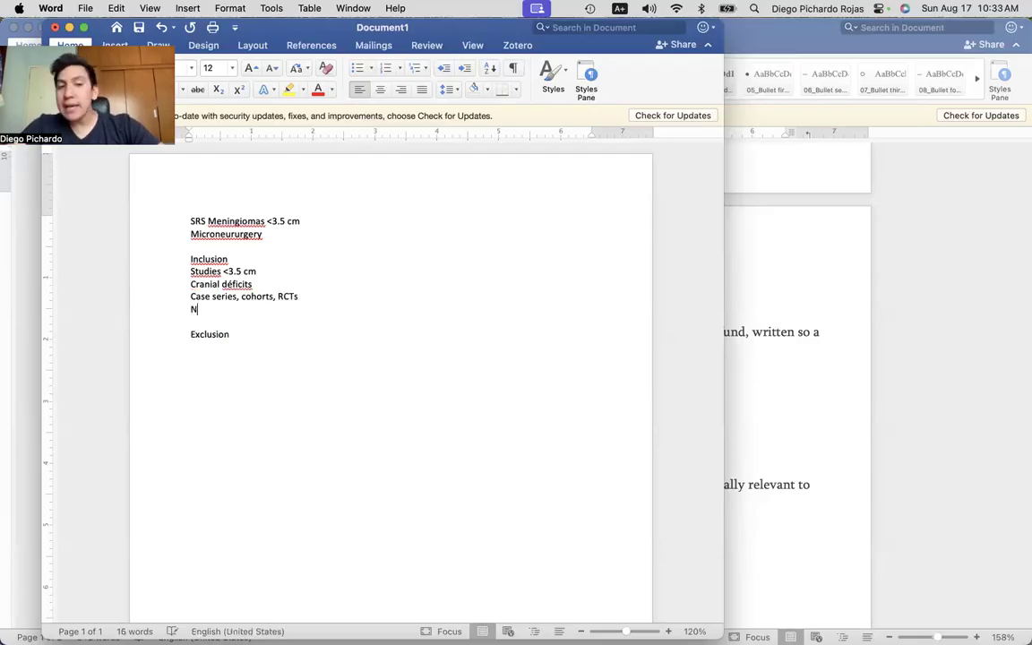
text(Meningiomas)
List "NonMeningiomas", "Large meningiomas >3.5 cm" and "Mice, preclinial" on separate lines under Exclusion, and switch back to the Rayyan screening page in Chrome
key(Down)
key(Return)
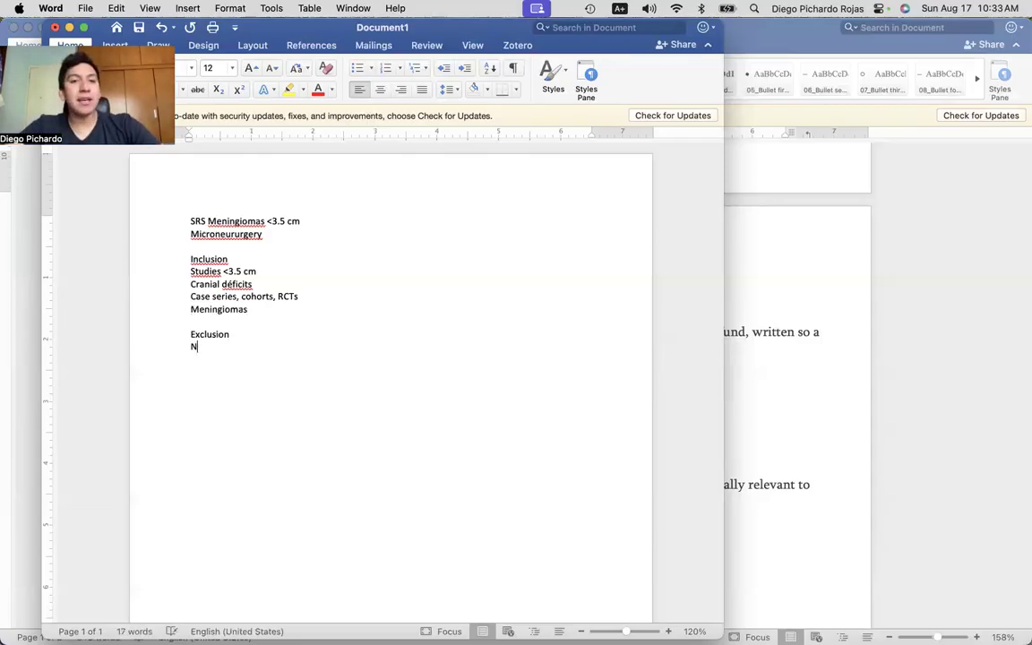
text(NonMen)
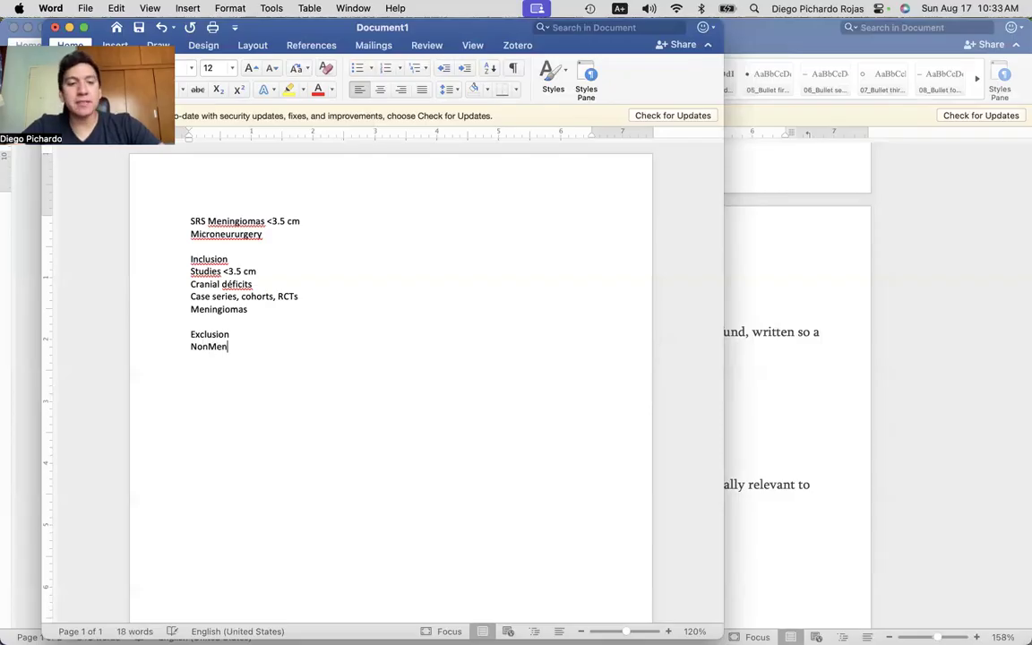
text(ingiomasDon't)
key(BackSpace)
key(BackSpace)
key(BackSpace)
key(BackSpace)
text(Large meningiomas >3.5 cm)
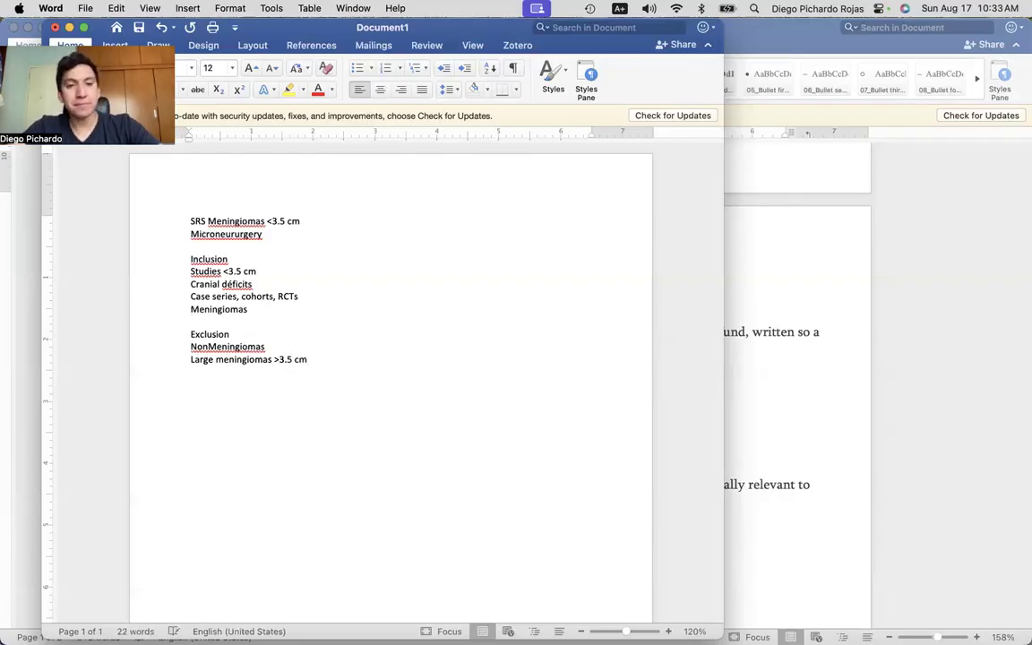
text(Mice, preclinial)
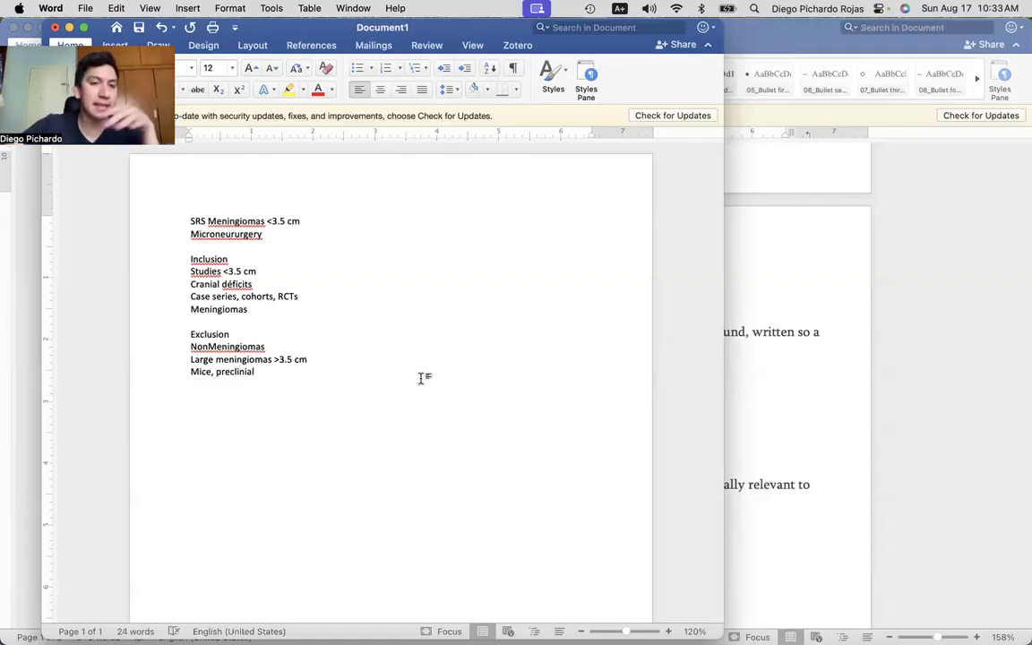
key(ctrl+Left)
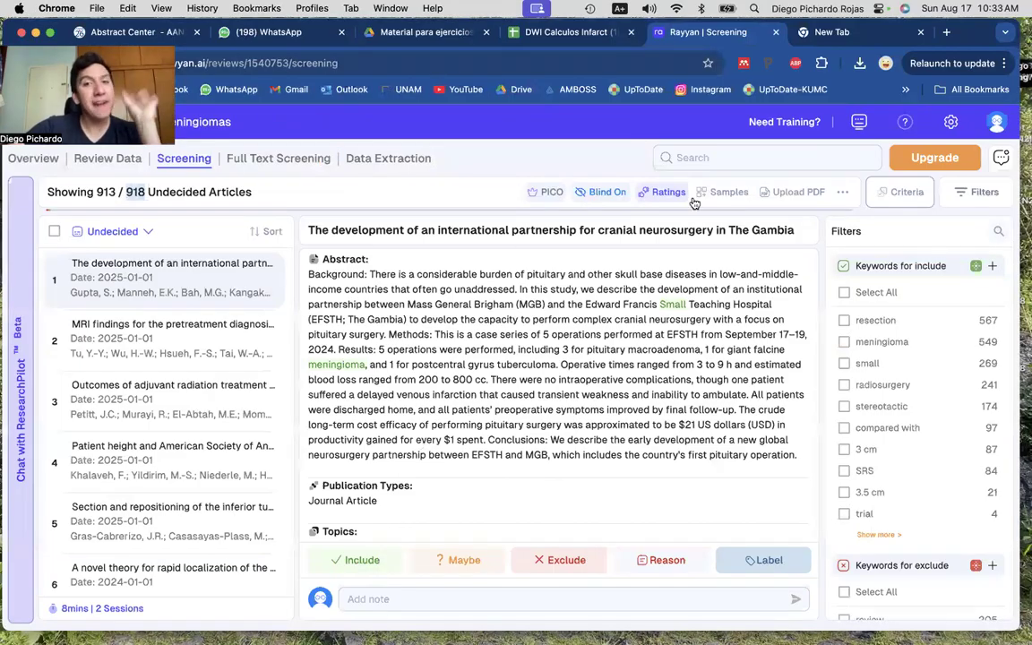
Search the articles by an author's first name and widen the inclusion filter to All Articles
click(716, 157)
text(randy)
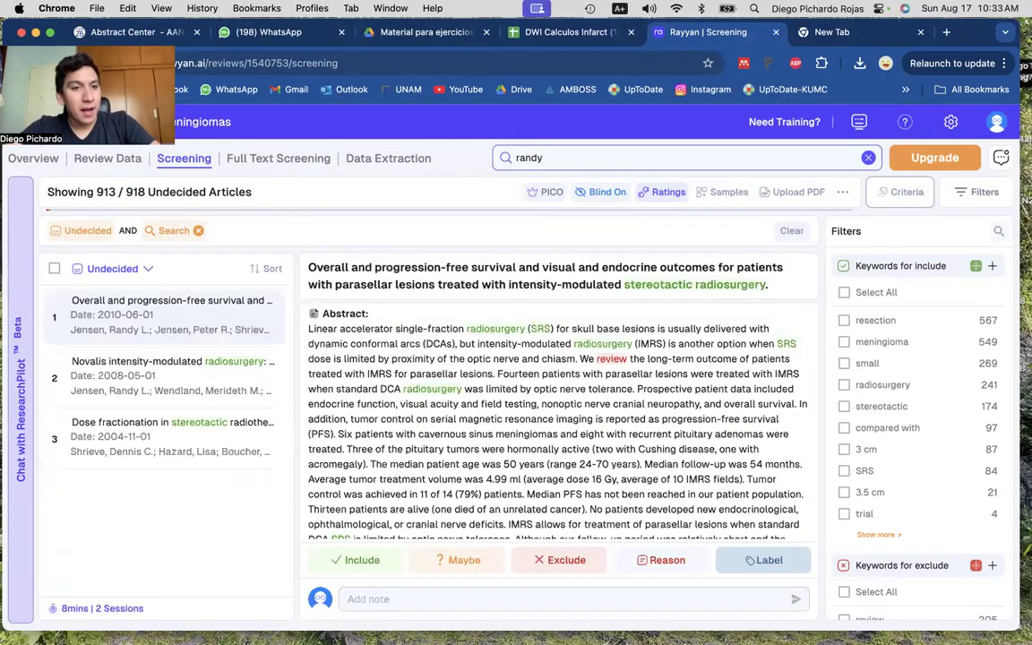
click(142, 269)
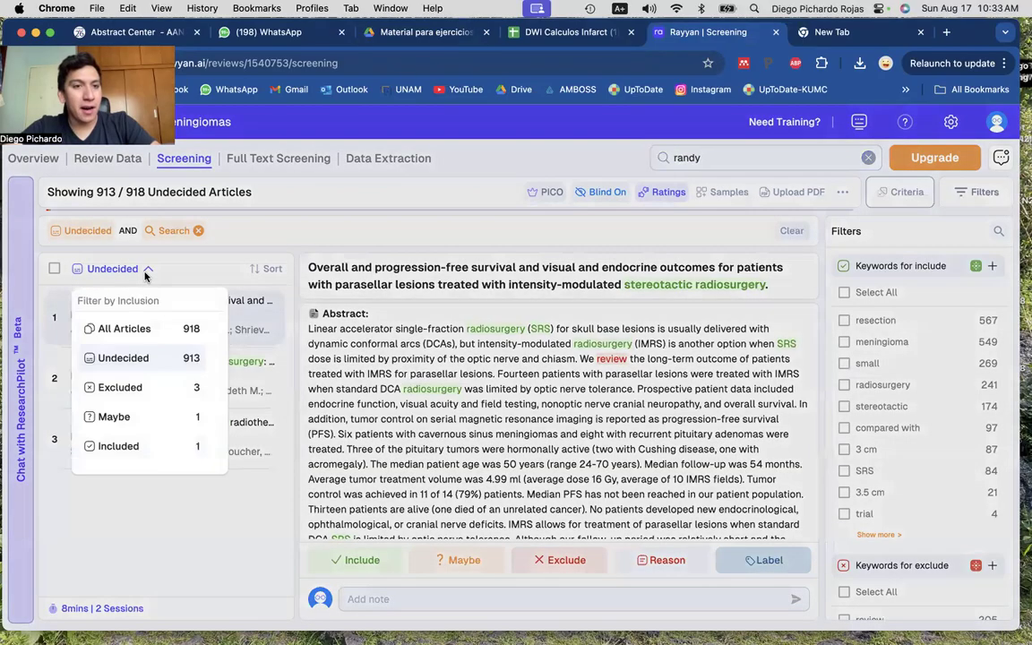
click(134, 329)
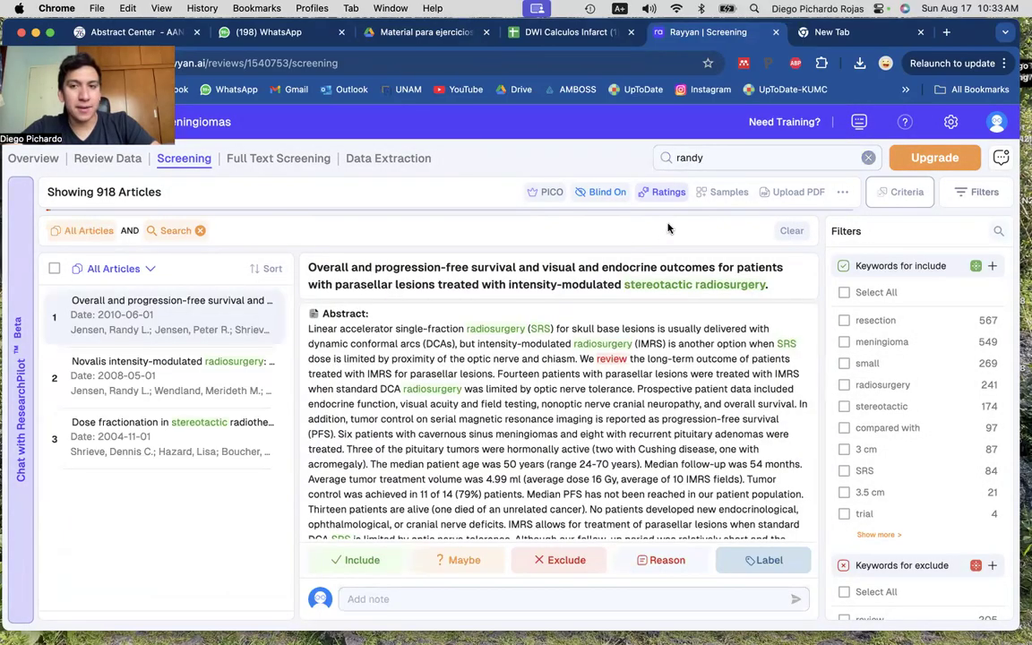
Search all articles for "facial nerve", open "Strategies for Cranial Nerve Preservation in Surgery for Skull Base Tumours", and look through the article list
click(722, 156)
key(super+a)
text(fac)
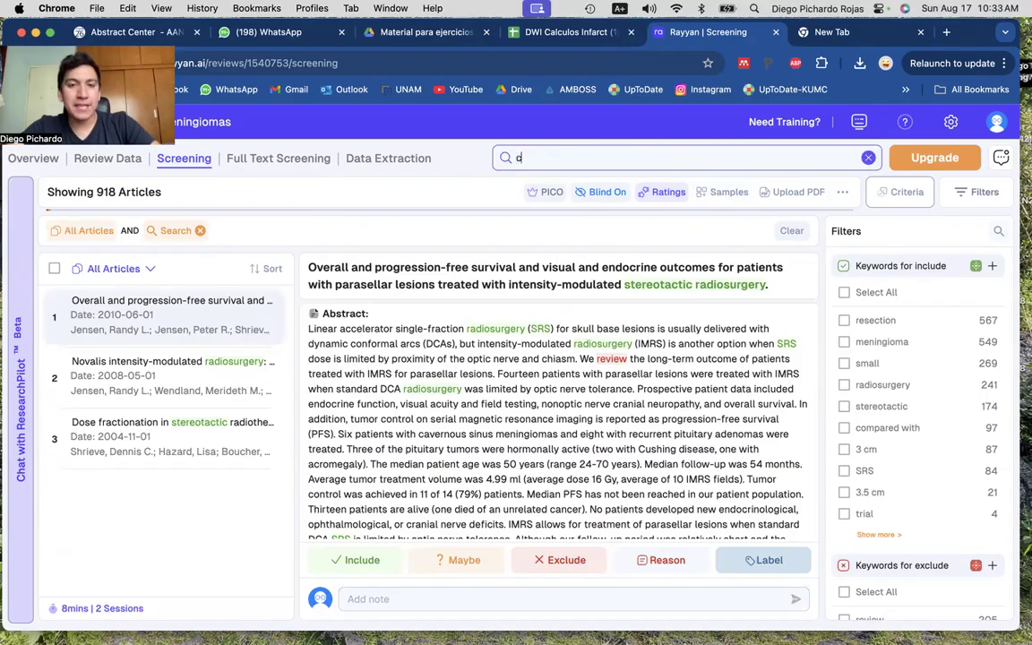
text(ial nerve)
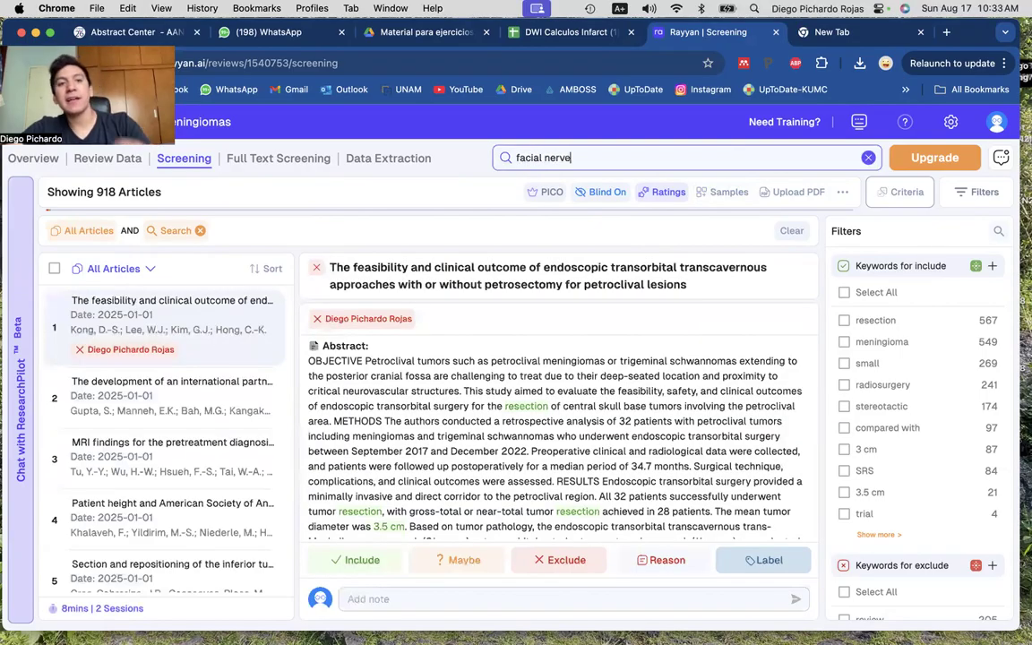
scroll(214, 412, down, 2)
scroll(215, 412, down, 6)
click(189, 391)
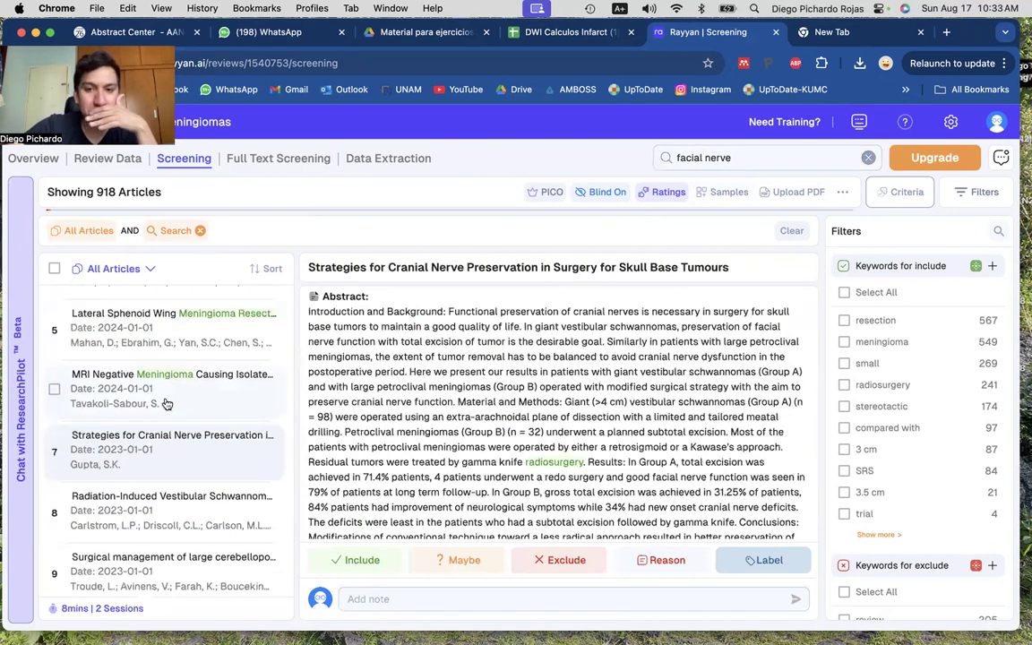
scroll(166, 403, down, 8)
scroll(166, 403, down, 10)
scroll(166, 403, down, 10)
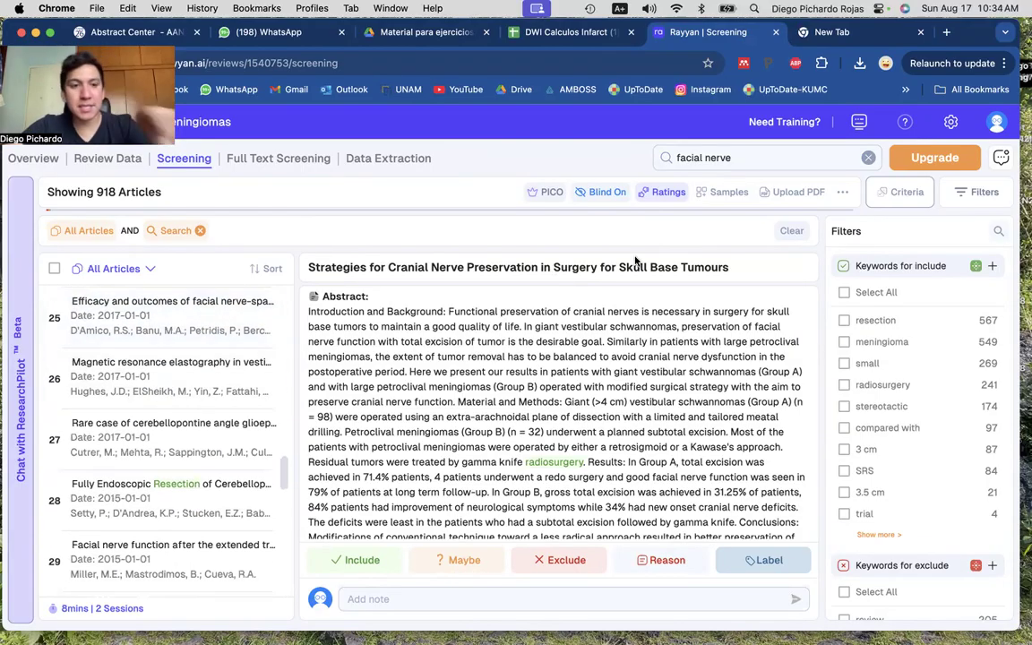
Try searching all articles by an author's surname, and clear the search
click(748, 159)
text(d'mico)
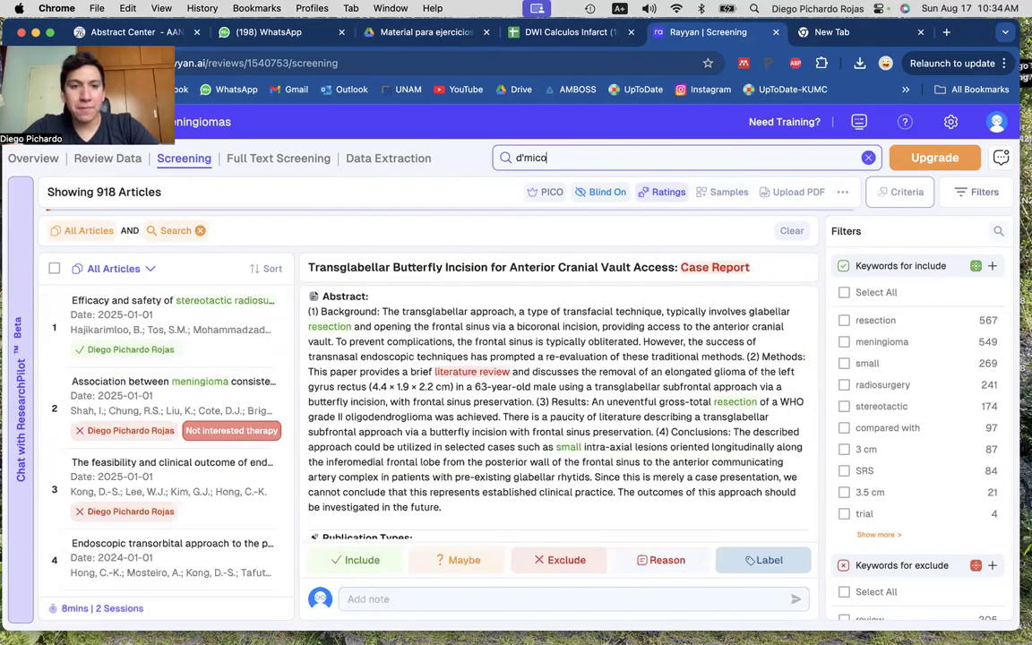
key(BackSpace)
key(BackSpace)
key(BackSpace)
key(BackSpace)
text(mico)
key(BackSpace)
key(BackSpace)
key(BackSpace)
key(BackSpace)
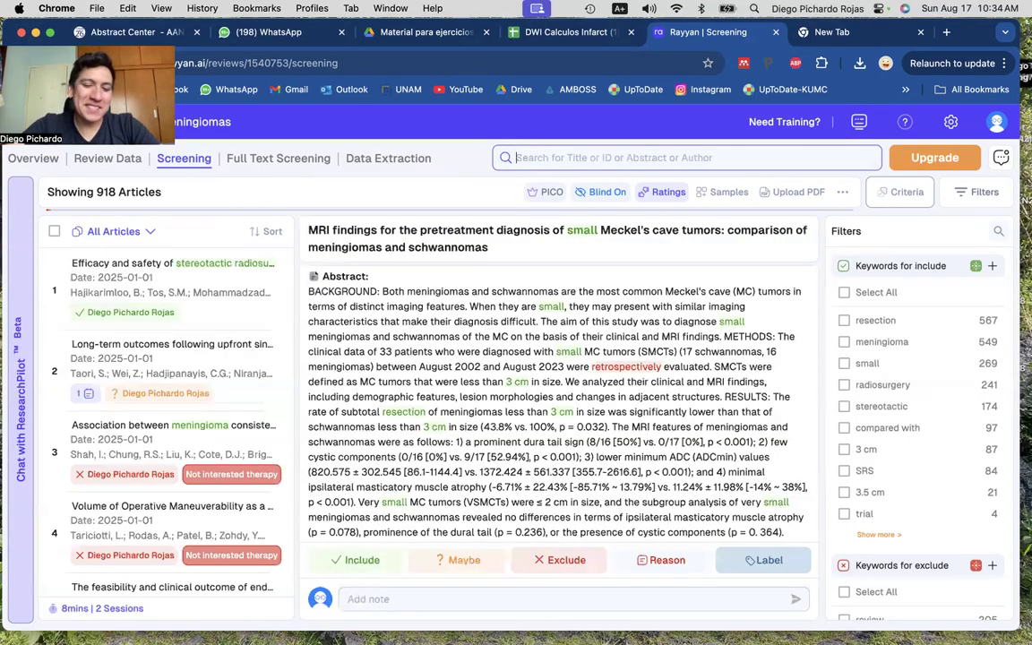
Search all articles for "small meningioma" and open the article on an international partnership for cranial neurosurgery
text(f)
key(BackSpace)
text(small meningioma)
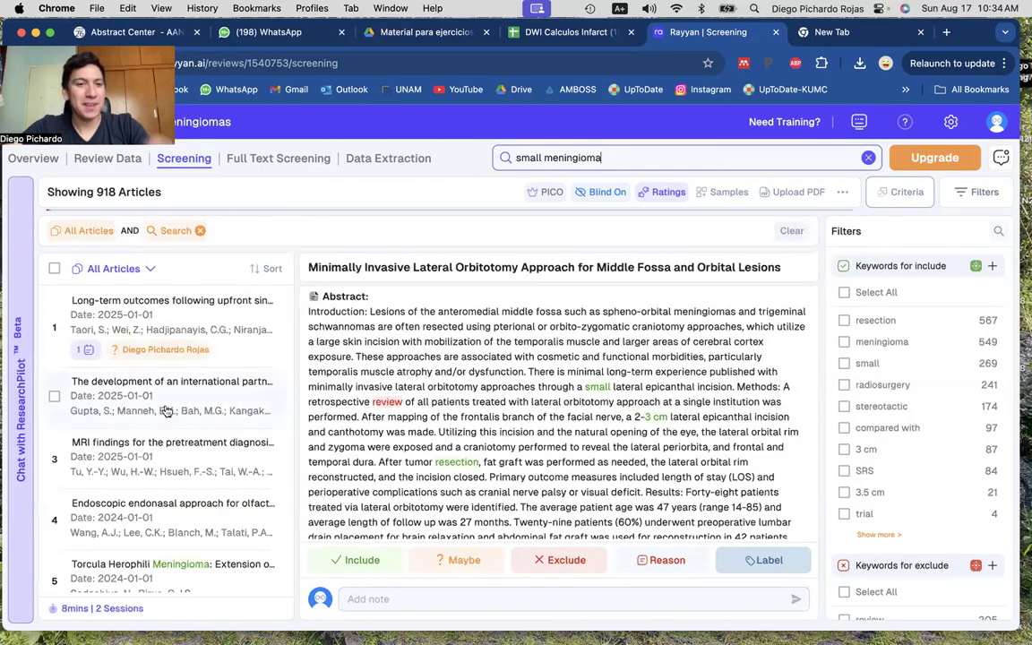
click(167, 410)
View the Torcula Herophili Meningioma article, and mark "Gamma Knife Radiosurgery for Patients with Petroclival Meningiomas: Cohort Study" as included
click(184, 562)
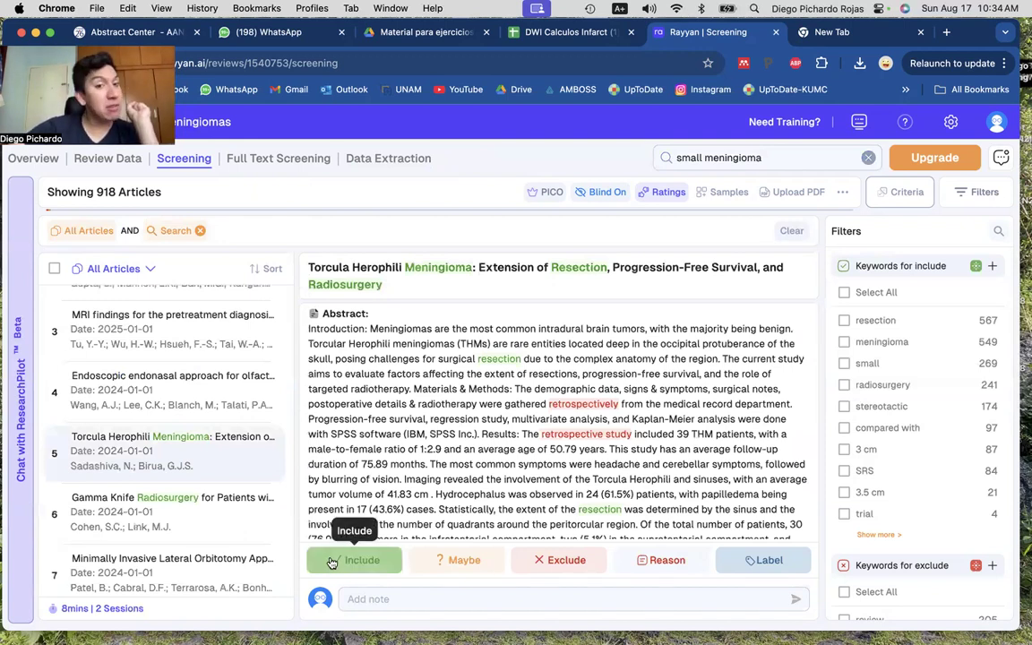
click(213, 495)
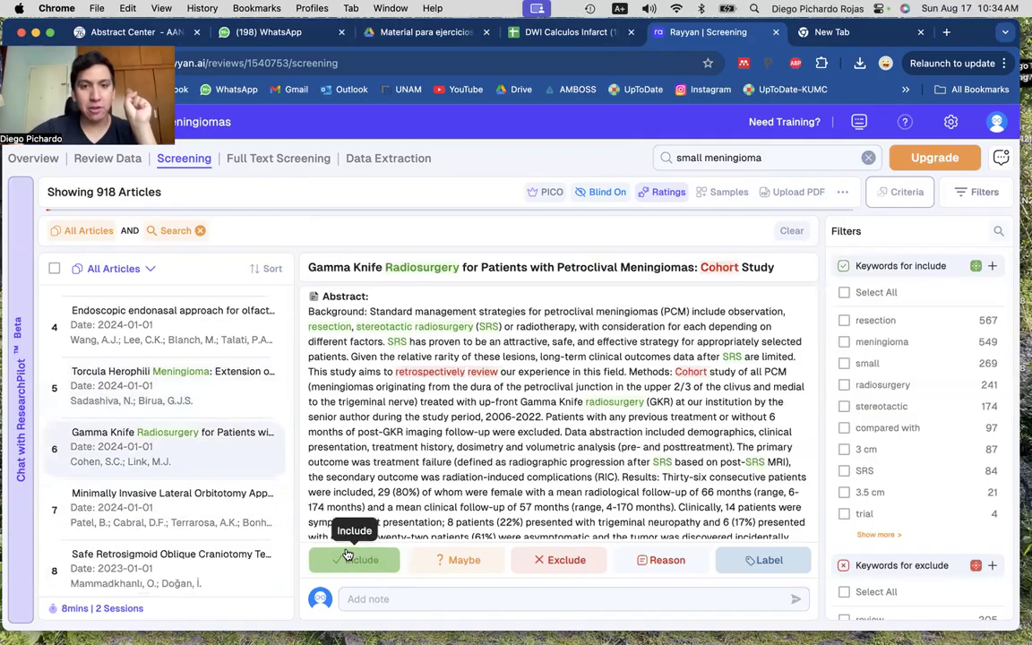
click(347, 555)
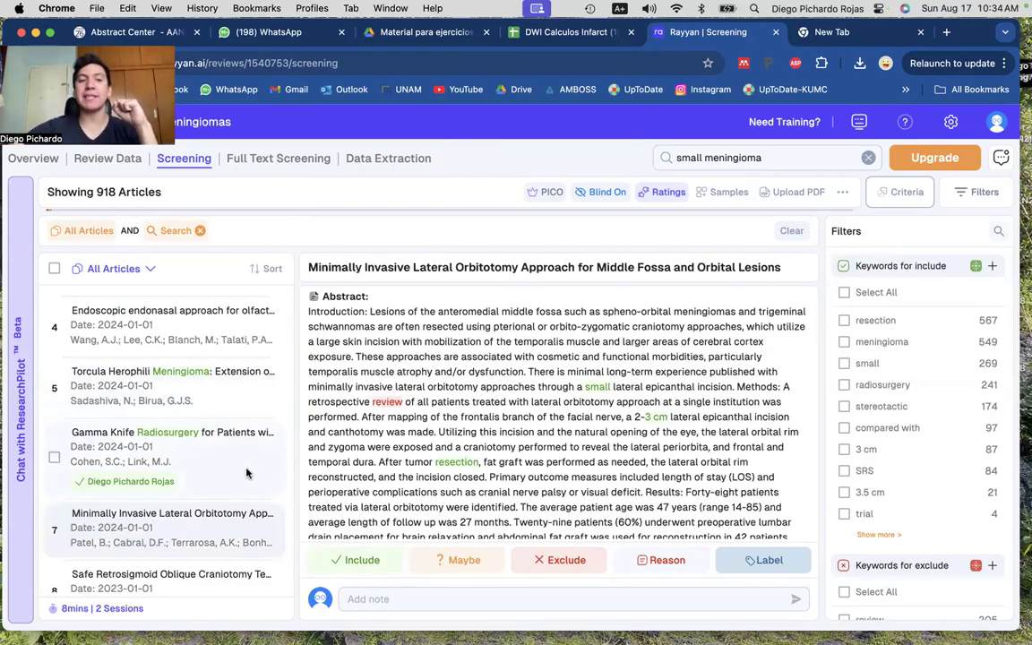
Reopen the included Gamma Knife Radiosurgery cohort study and examine its abstract for treatment, tumor volume, cranial nerve outcomes and conclusion
click(201, 470)
scroll(475, 377, down, 2)
scroll(484, 381, down, 1)
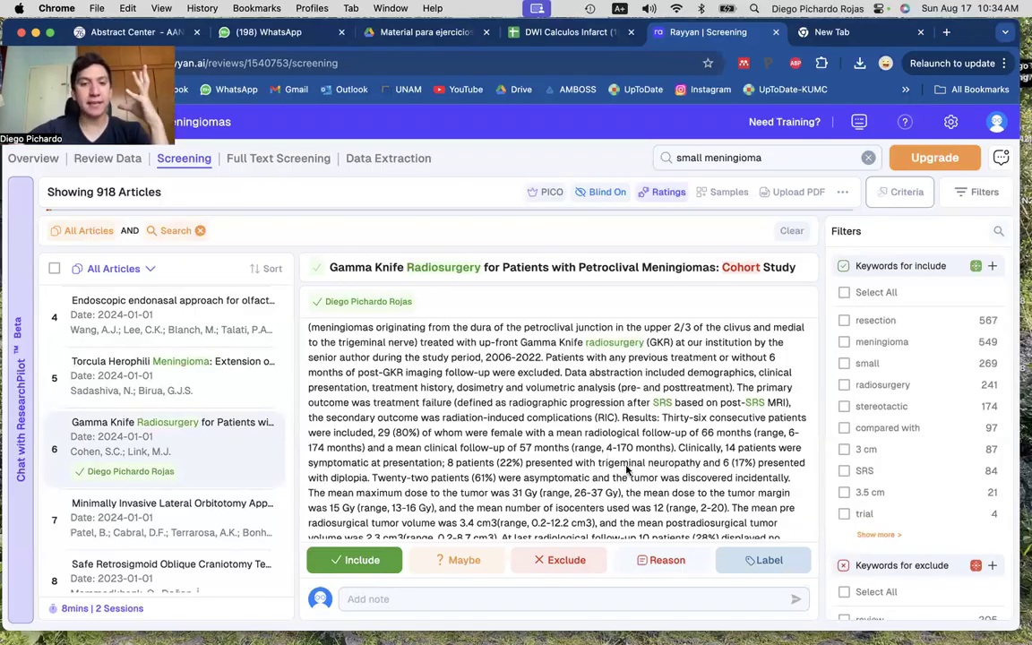
scroll(627, 469, down, 1)
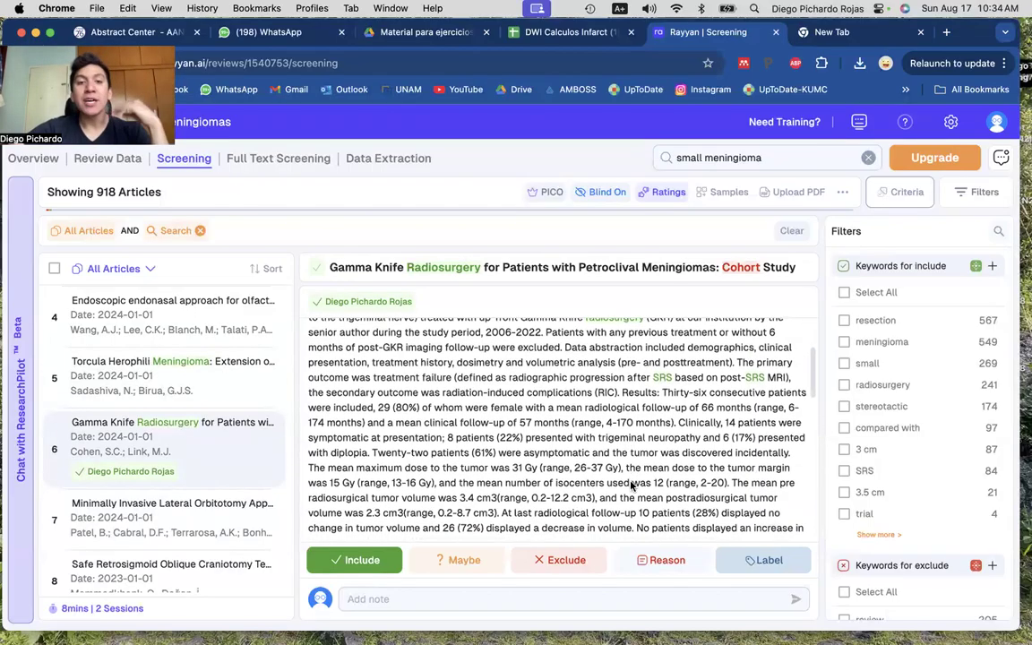
scroll(573, 461, up, 5)
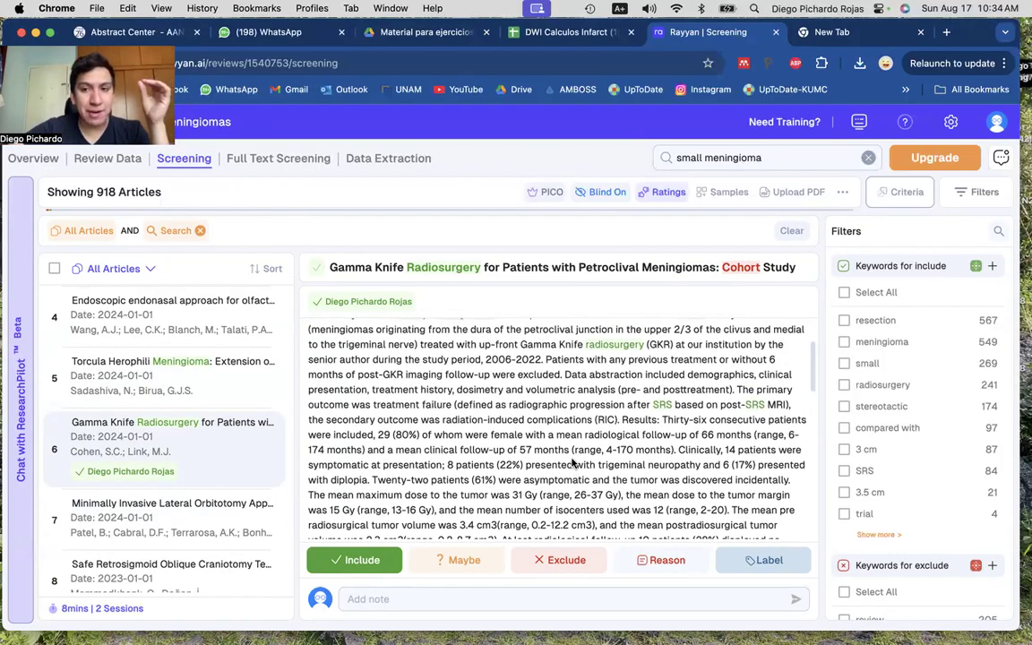
scroll(573, 462, up, 1)
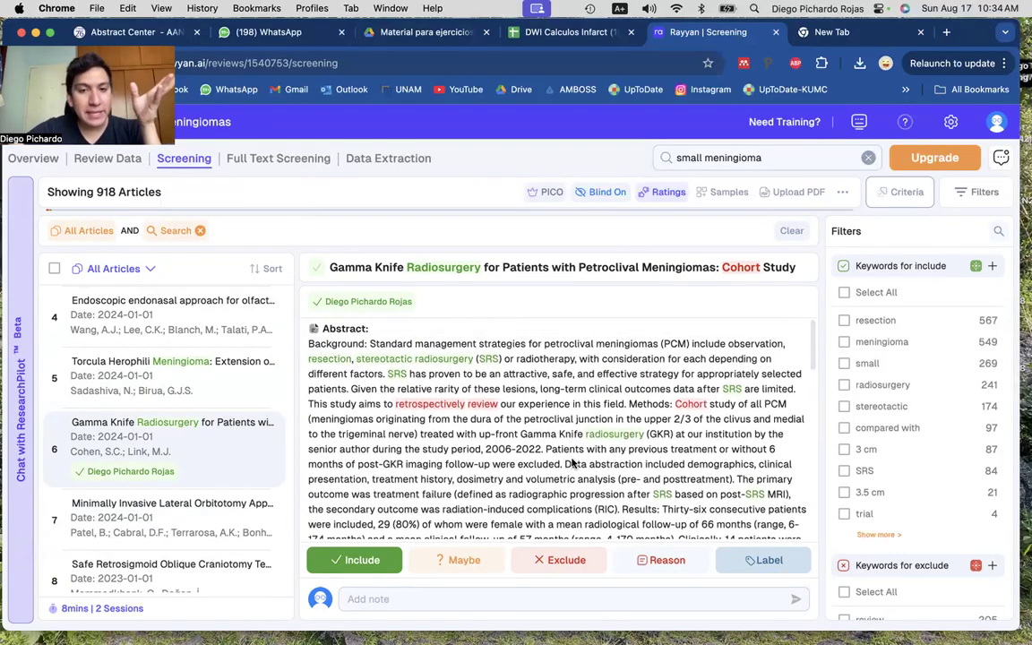
drag(479, 436, 542, 469)
scroll(541, 469, down, 3)
scroll(542, 469, down, 5)
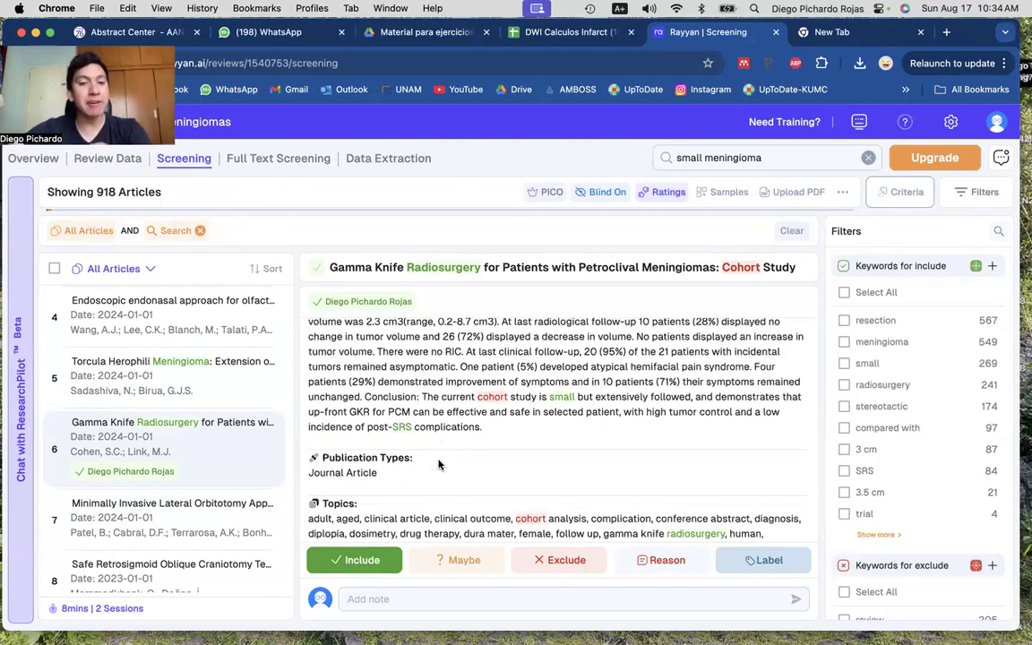
Open "Minimally Invasive Lateral Orbitotomy Approach for Middle Fossa and Orbital Lesions" and examine its "2-3 cm" mention and title
click(210, 528)
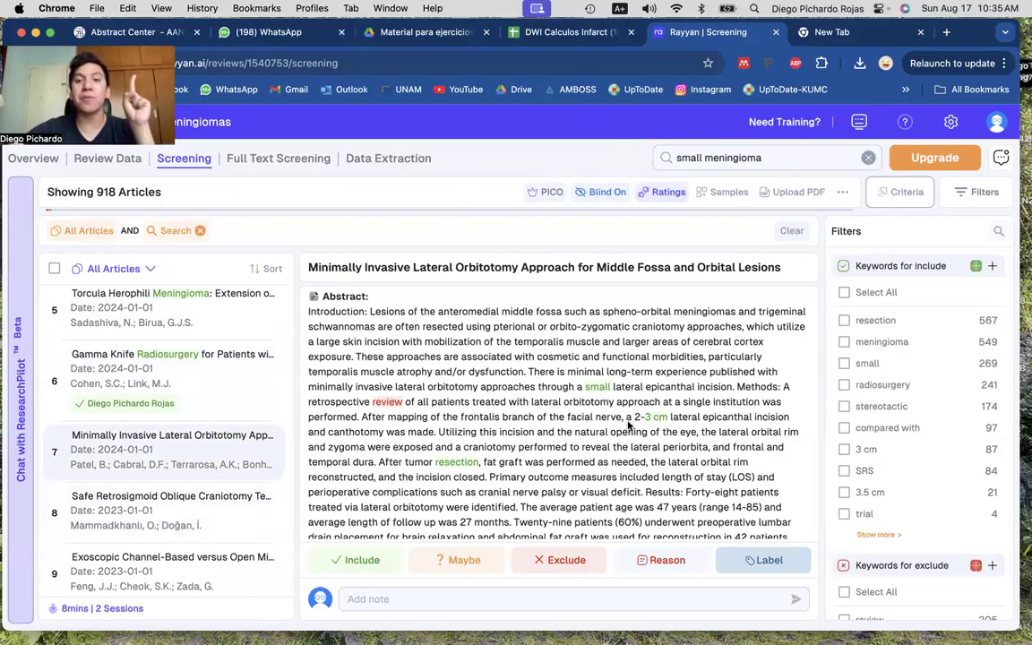
drag(634, 417, 662, 418)
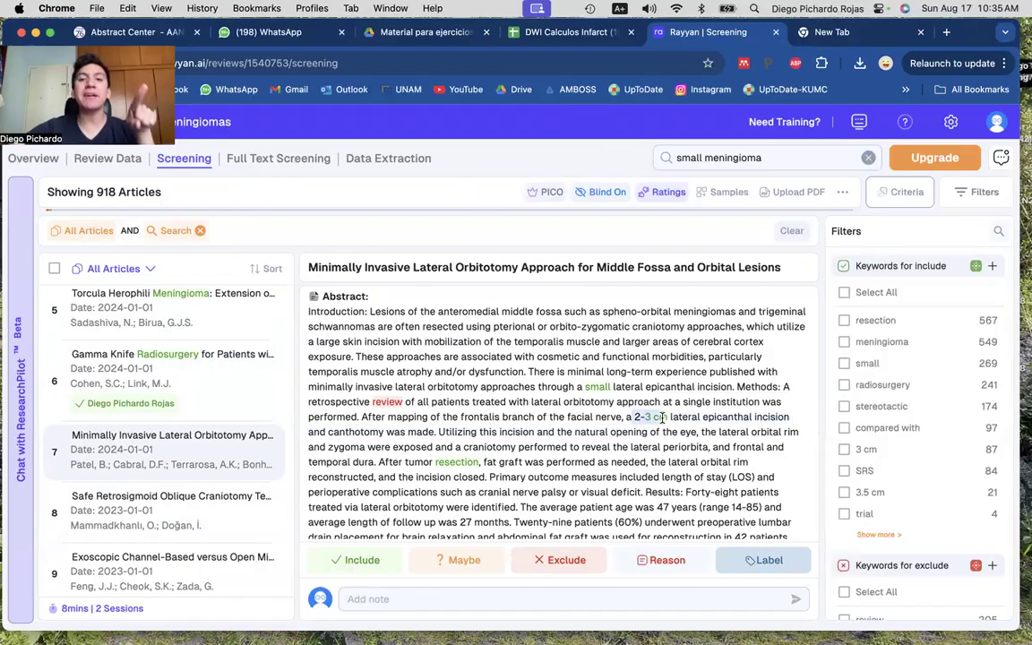
click(664, 420)
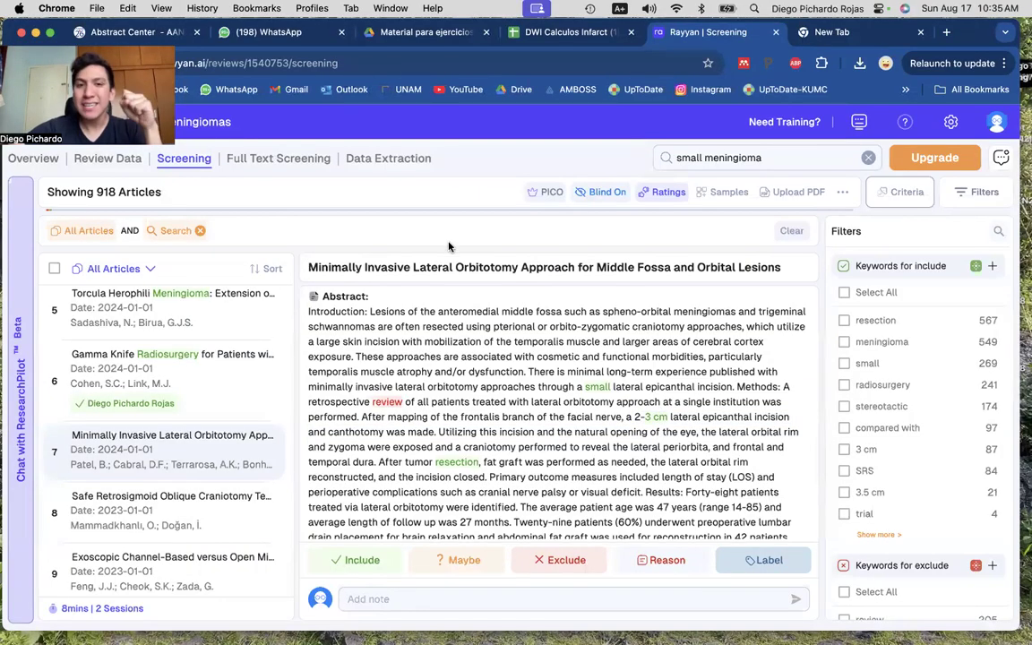
drag(730, 267, 609, 277)
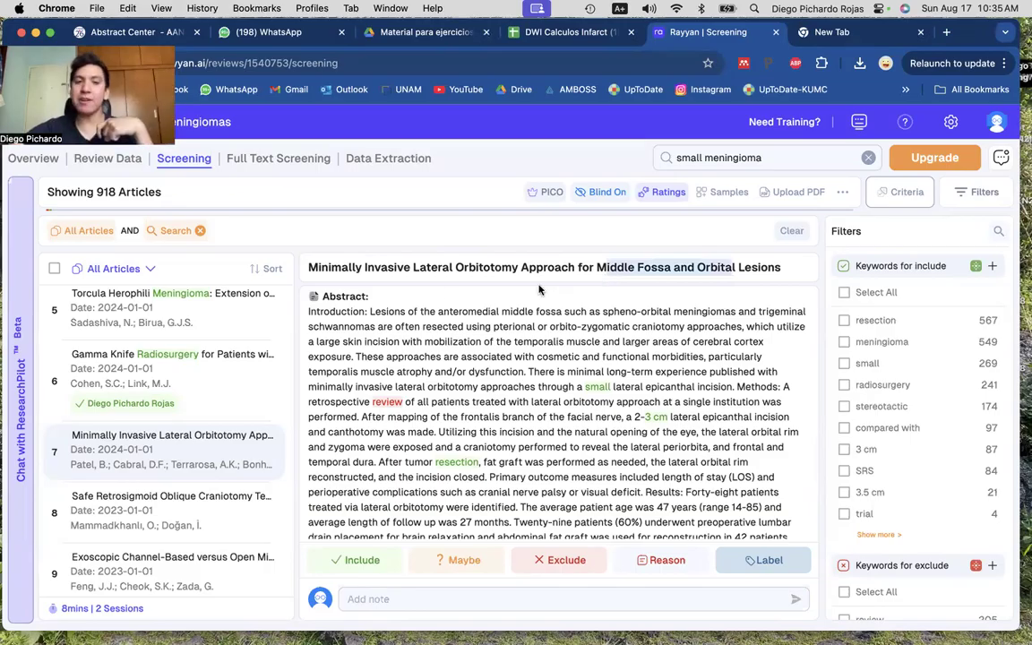
Copy the lateral orbitotomy article's full title, search Google for it, and open the first Thieme Group result
click(449, 259)
triple_click(449, 260)
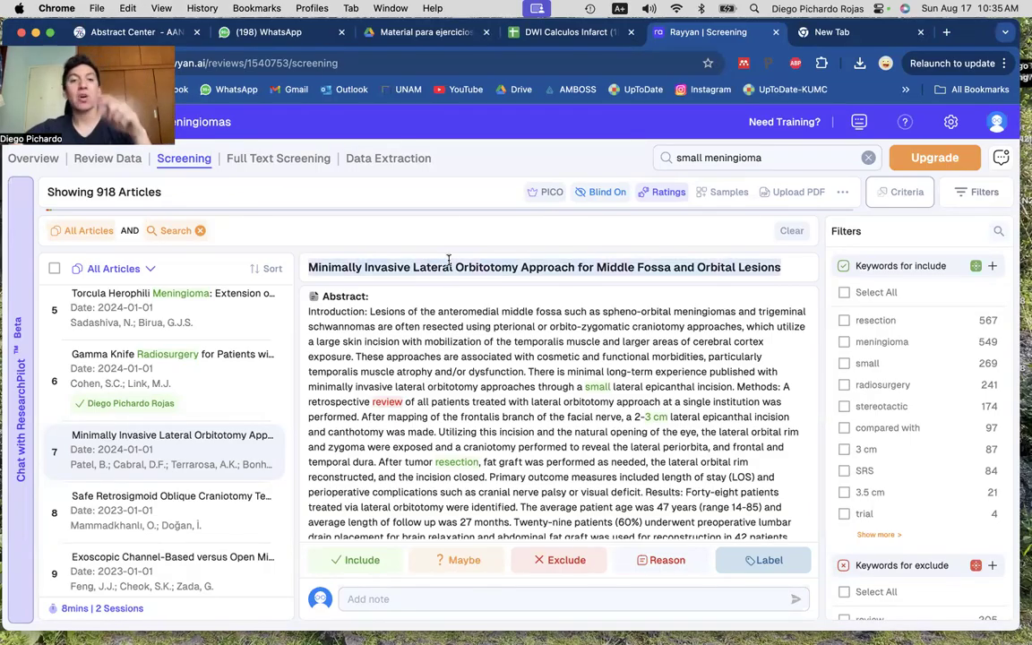
key(super+c)
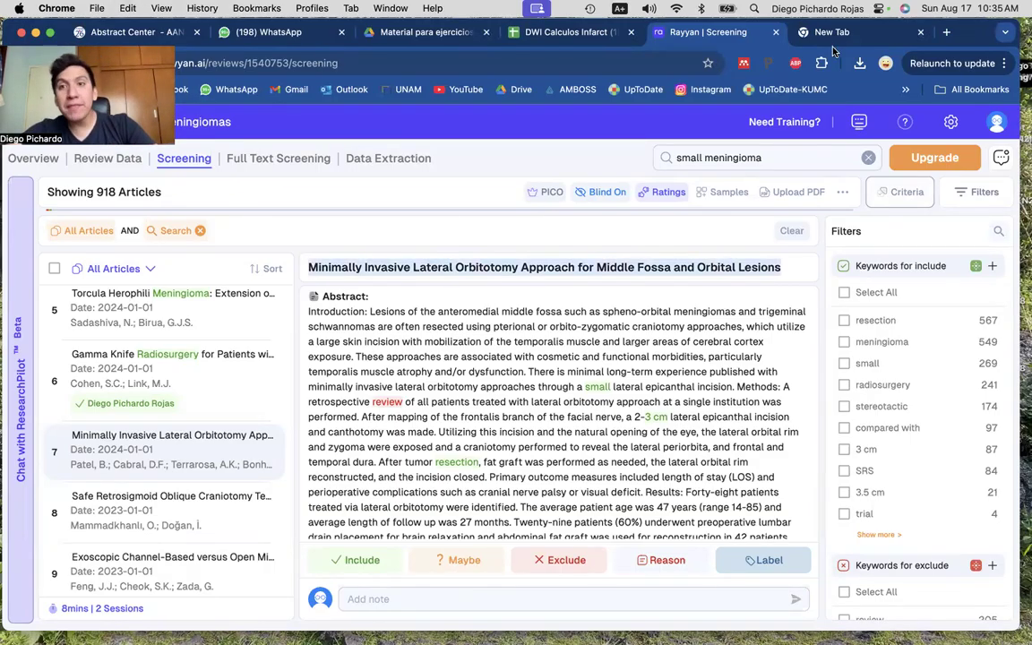
click(811, 32)
click(394, 65)
key(super+v)
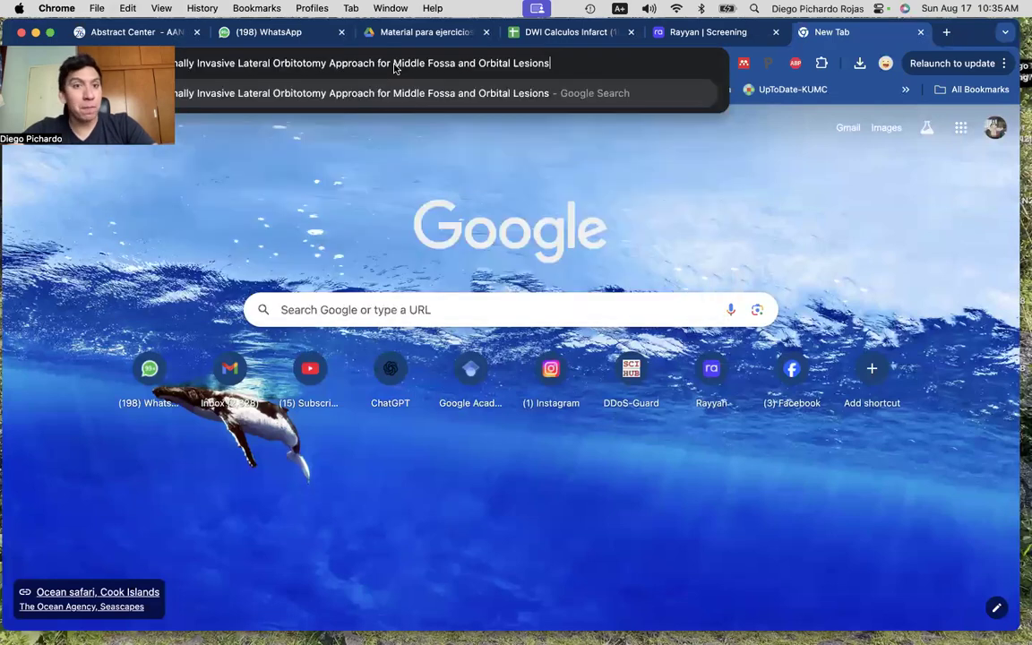
key(Return)
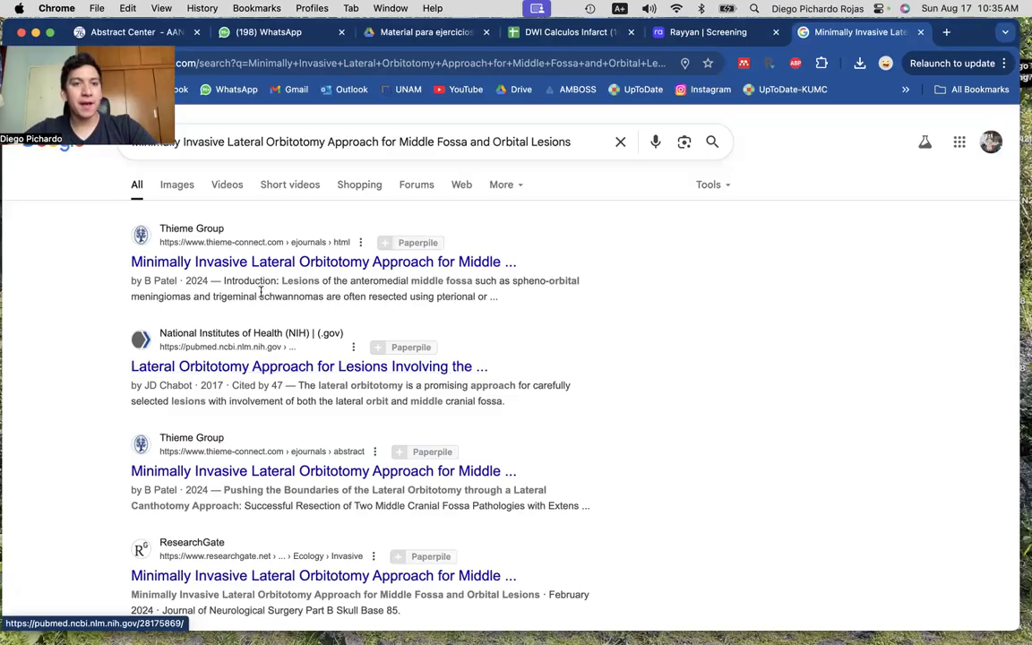
click(237, 260)
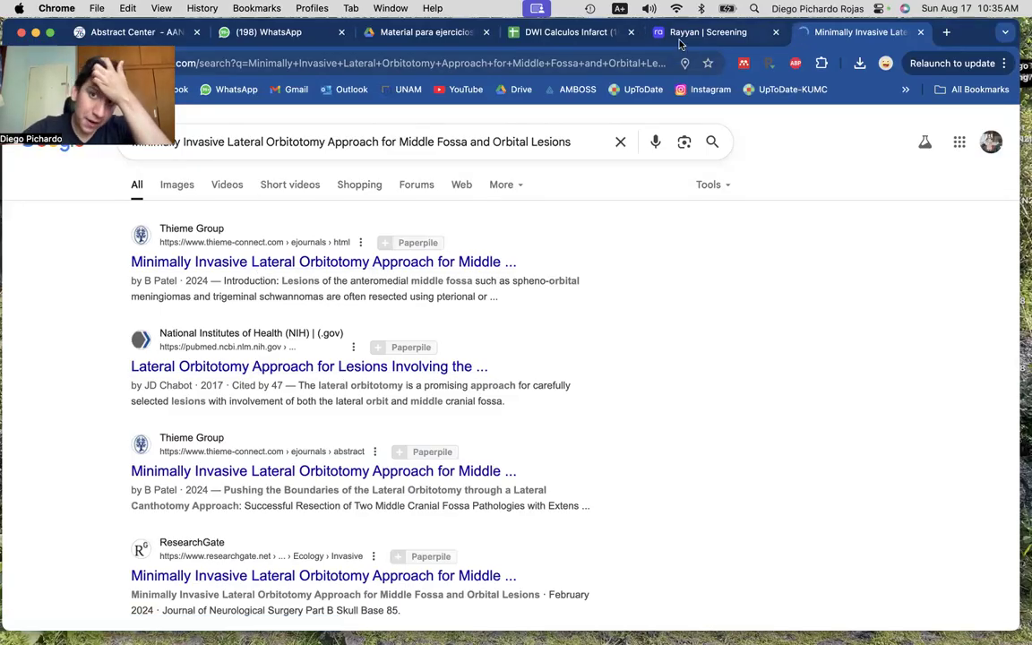
Check the lateral orbitotomy article's authors, journal and URL details in Rayyan, and return to its Thieme page
click(707, 31)
scroll(535, 424, down, 5)
scroll(536, 425, down, 5)
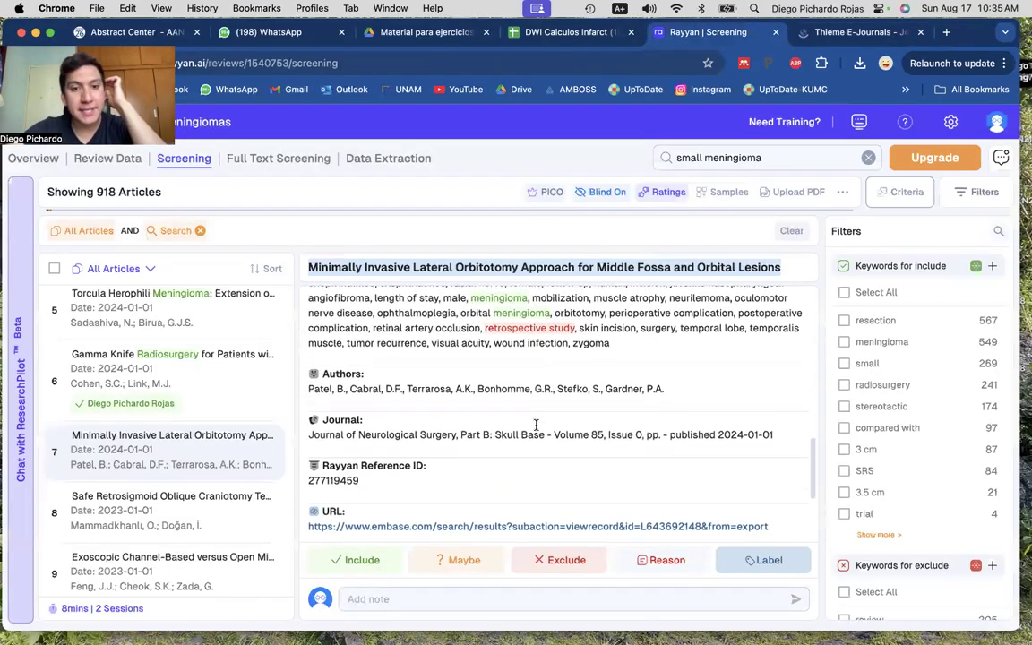
click(880, 32)
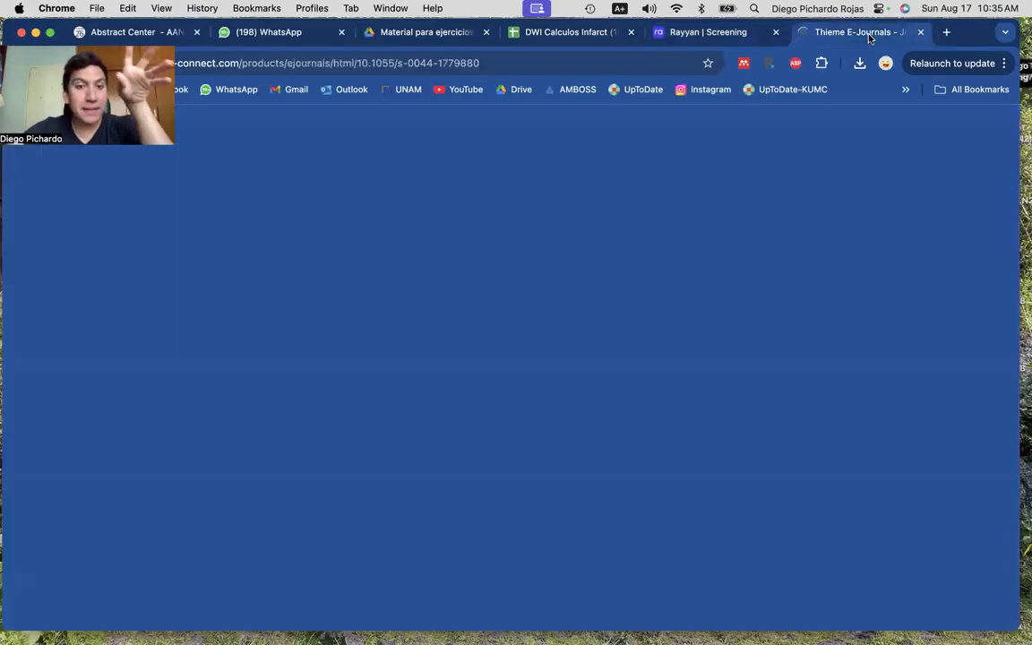
scroll(359, 363, down, 1)
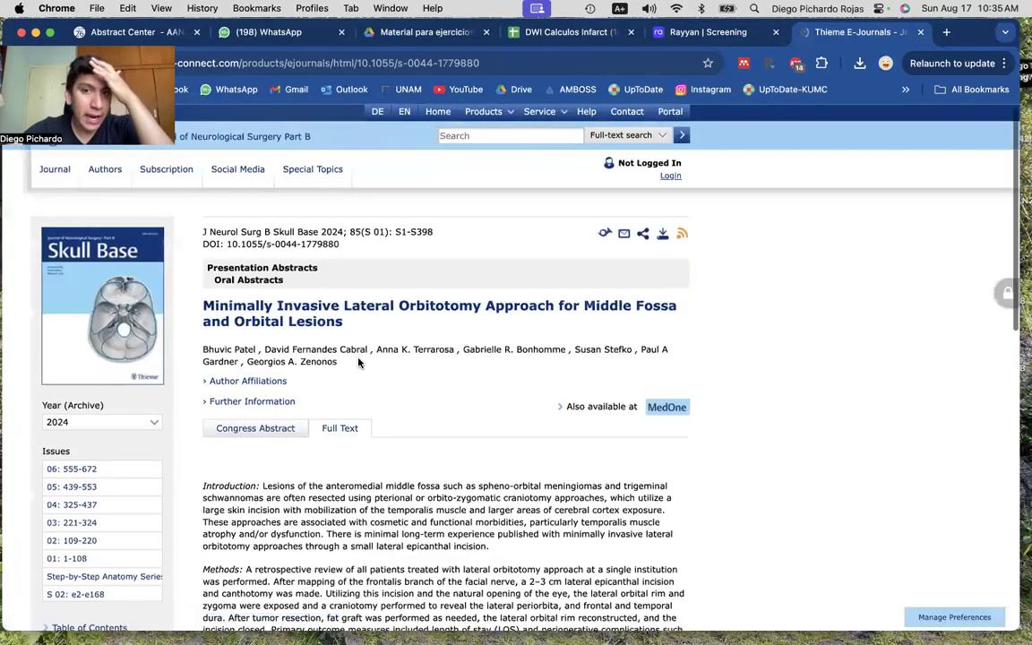
Try the download option on the Thieme article page, and return to the article
click(662, 223)
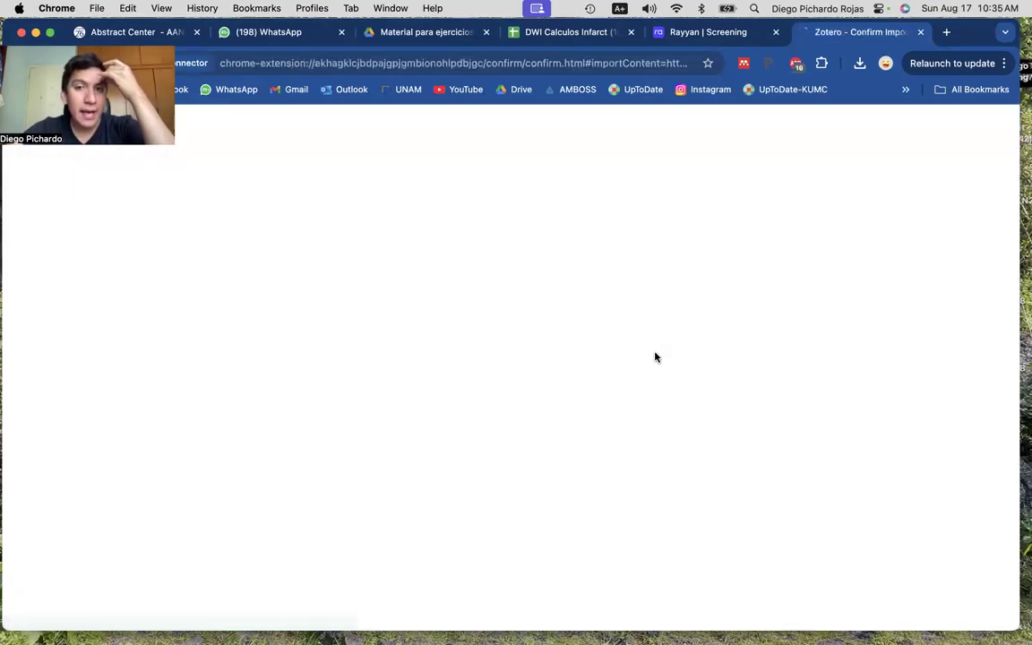
click(751, 36)
click(841, 33)
scroll(725, 258, left, 5)
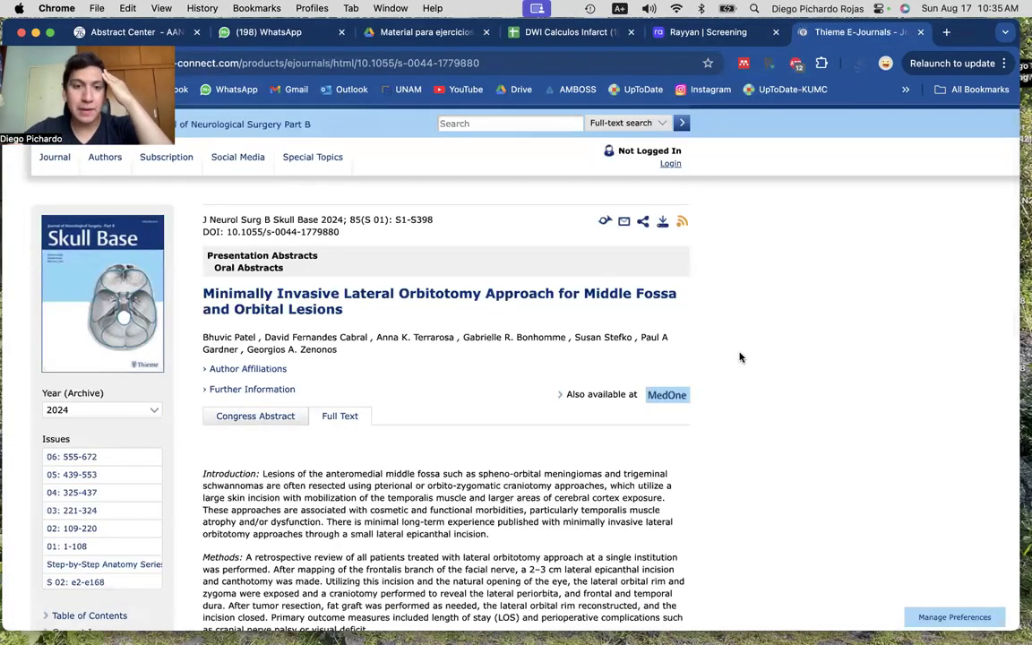
Examine the article's methods, results, conclusions and publication history on the Thieme page
scroll(740, 358, down, 5)
scroll(739, 358, down, 4)
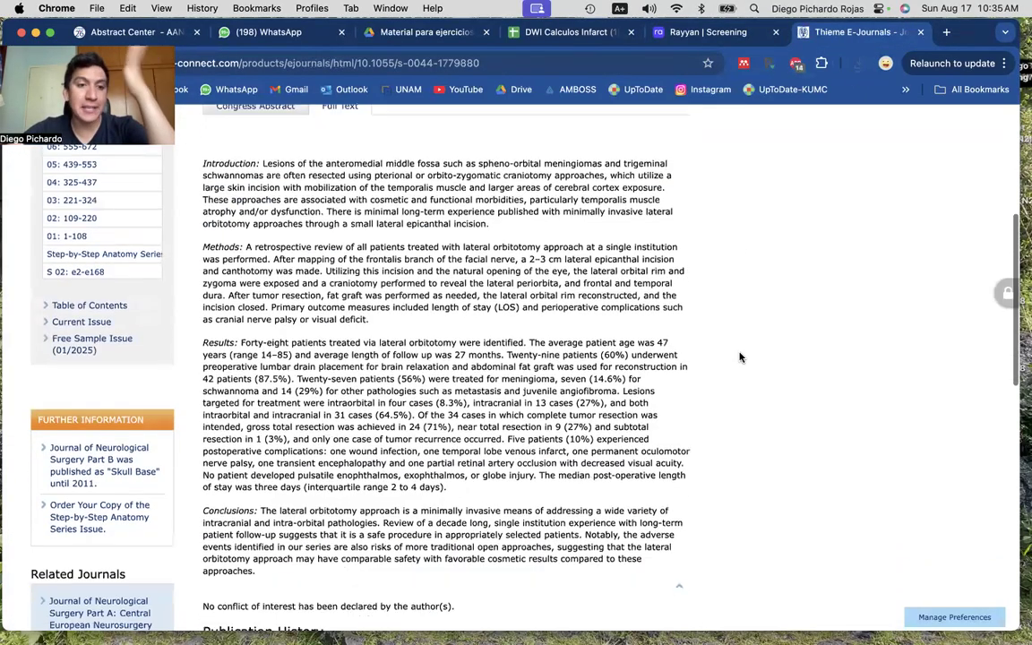
scroll(740, 357, down, 5)
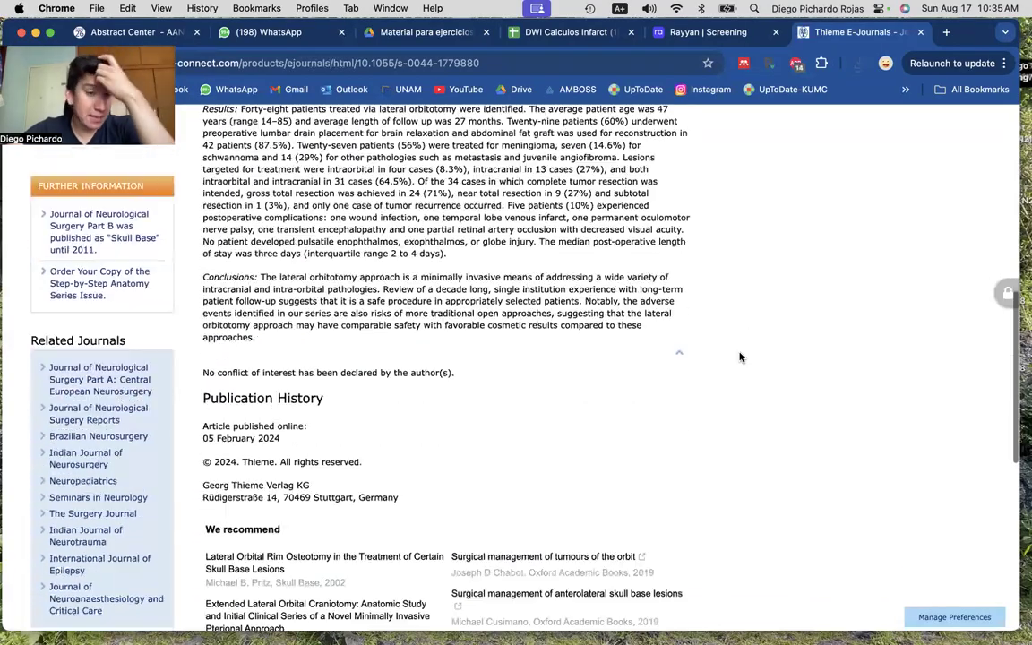
scroll(740, 357, up, 7)
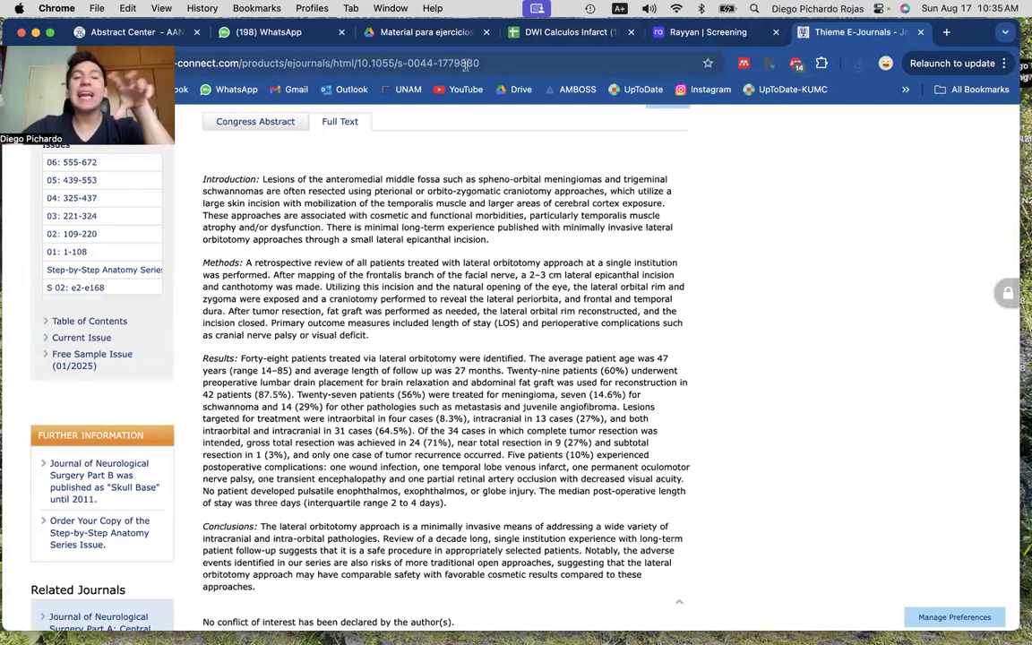
Switch back to Rayyan and mark the lateral orbitotomy article as Maybe, changing the decision to Include
click(663, 41)
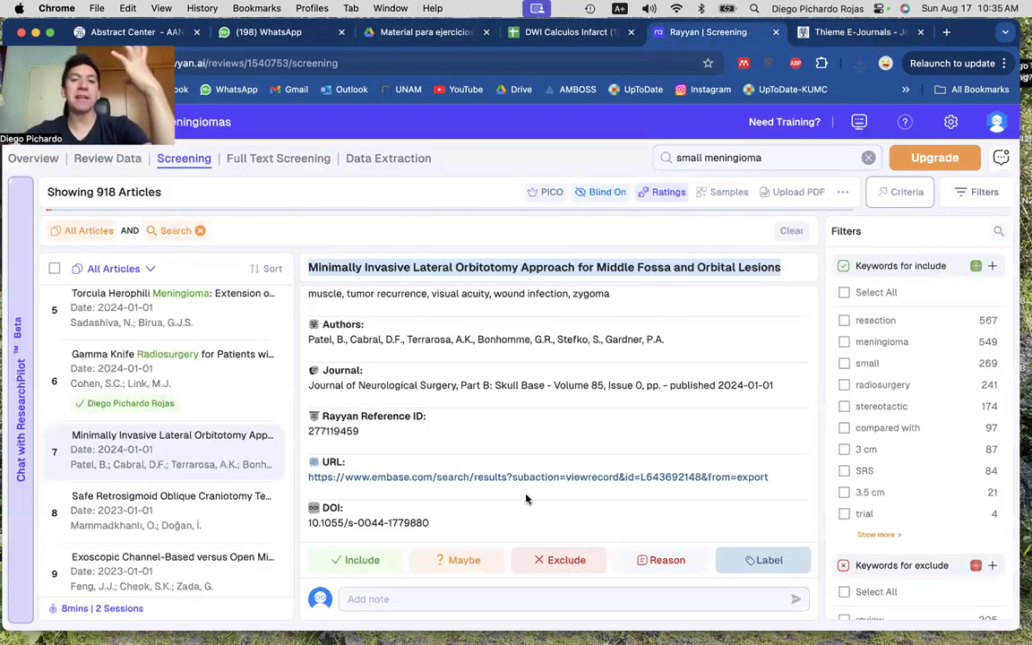
scroll(527, 496, up, 5)
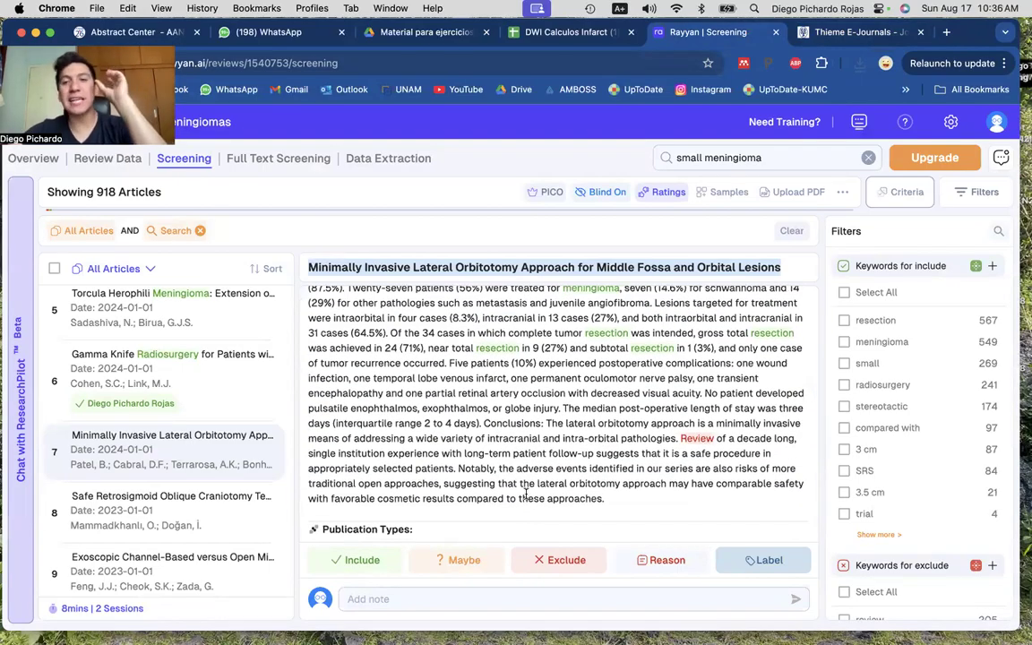
click(437, 597)
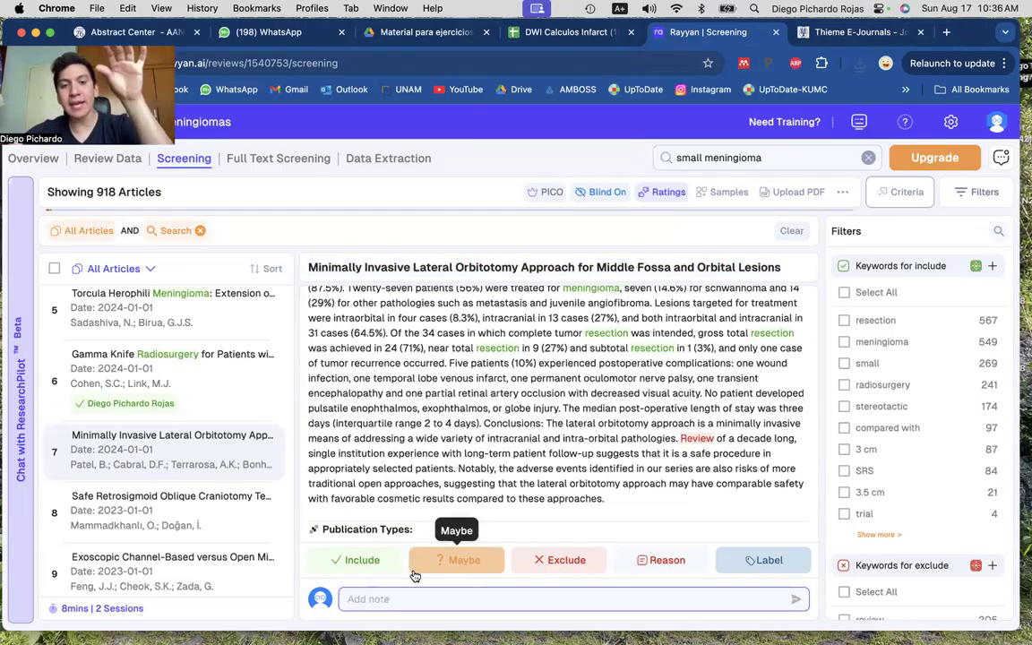
click(427, 568)
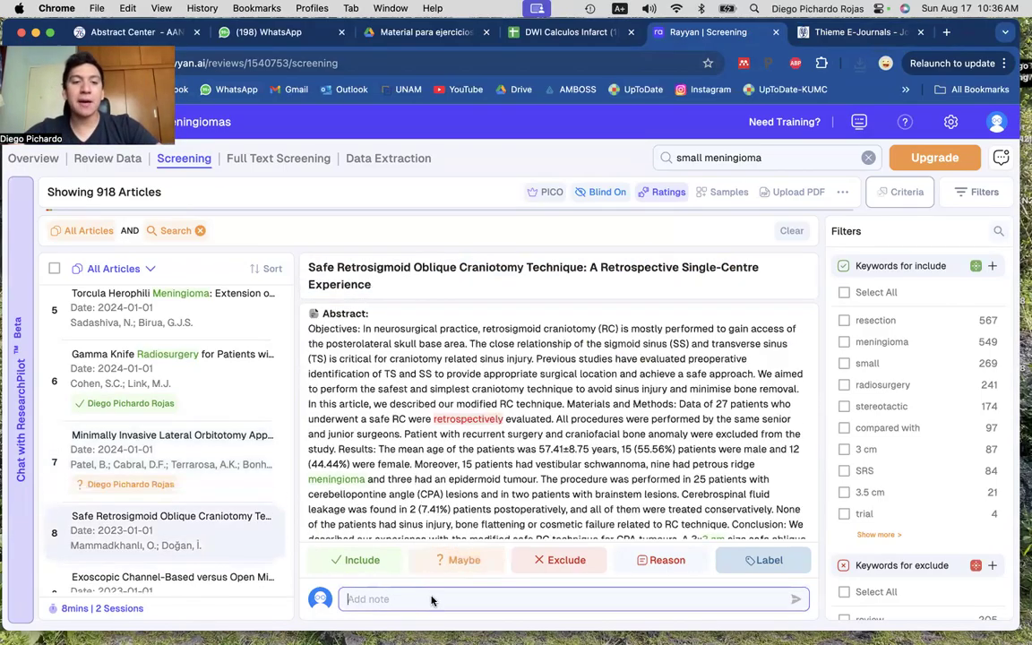
click(193, 465)
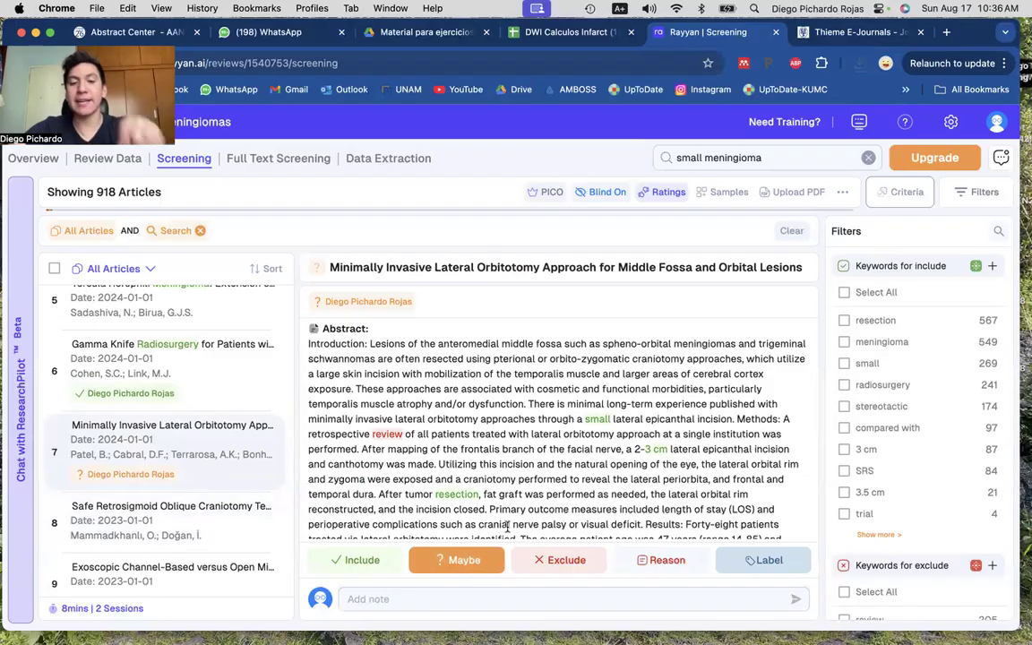
click(383, 562)
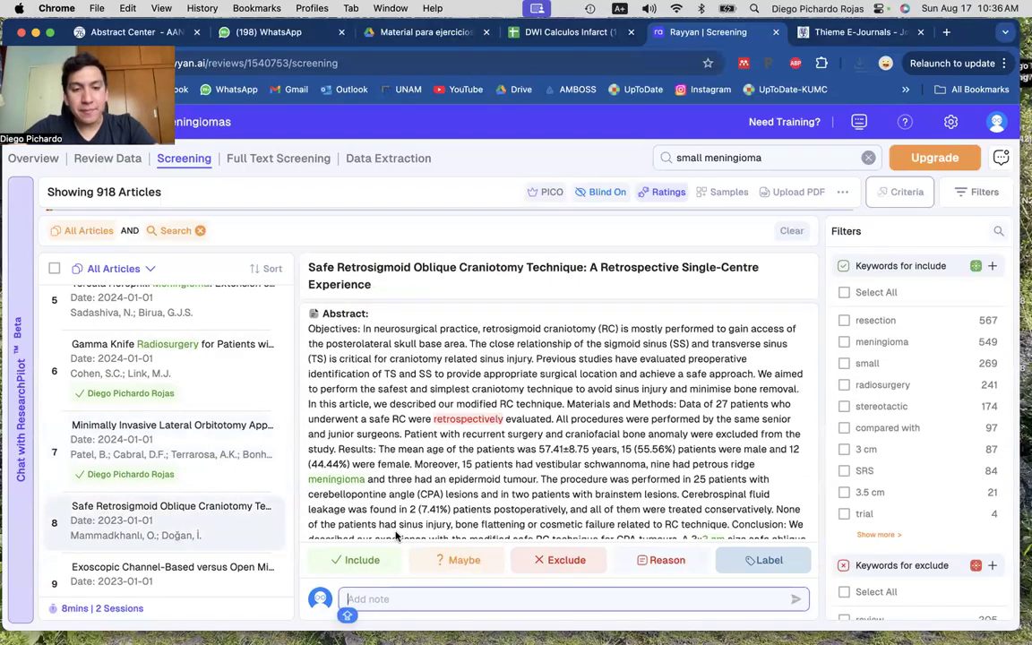
Add the note "I'm not sure if they report the specific meningioma outcomes" to the Safe Retrosigmoid Oblique Craniotomy article
text(iM)
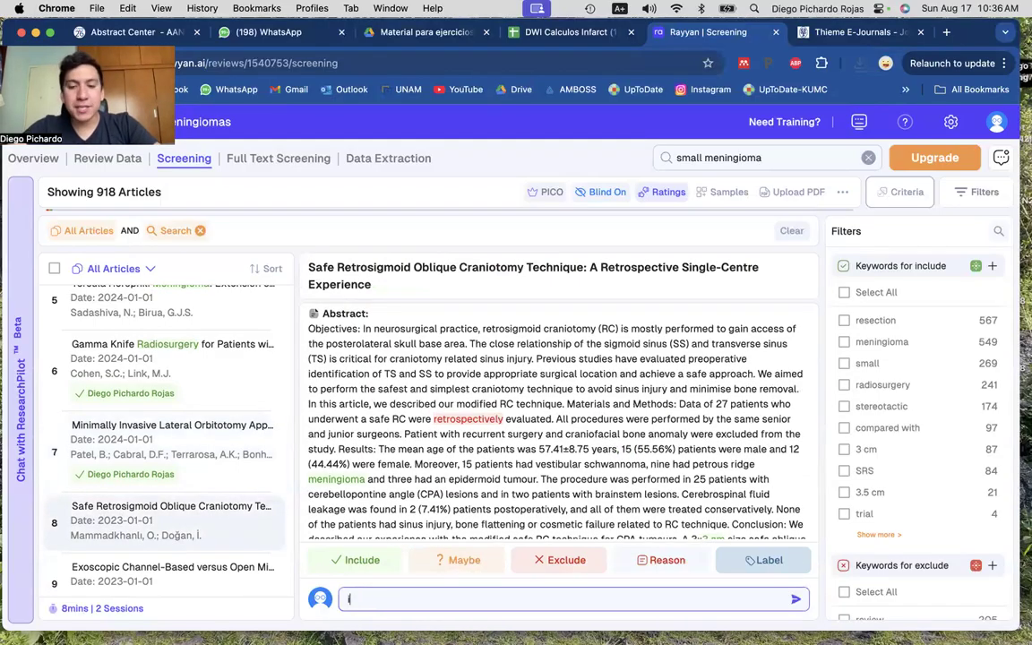
text( not sure if they report the specific meningioma outcomes)
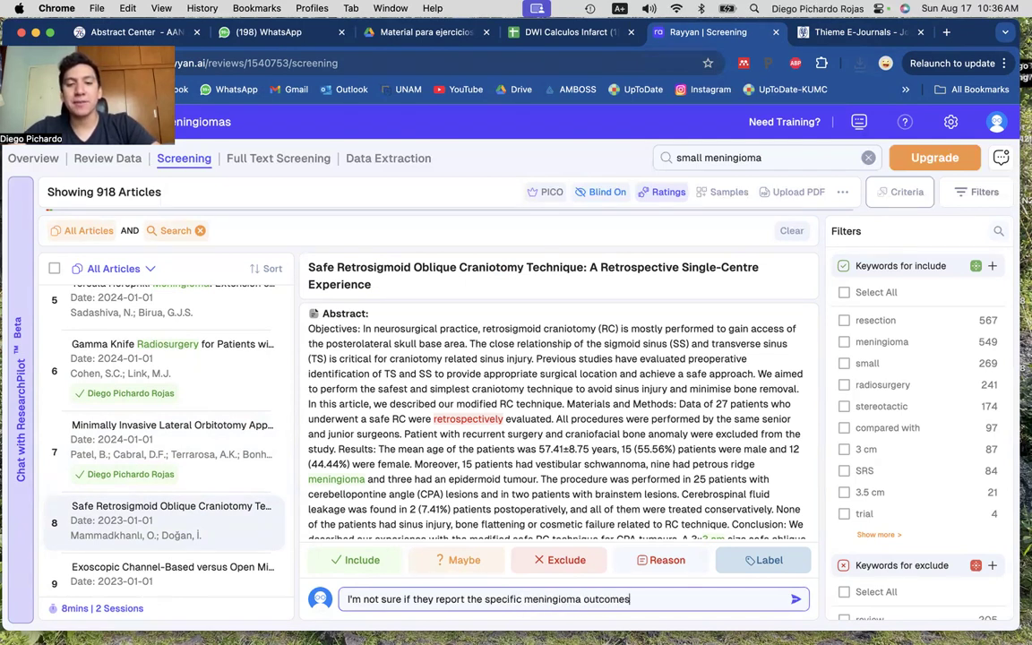
key(Return)
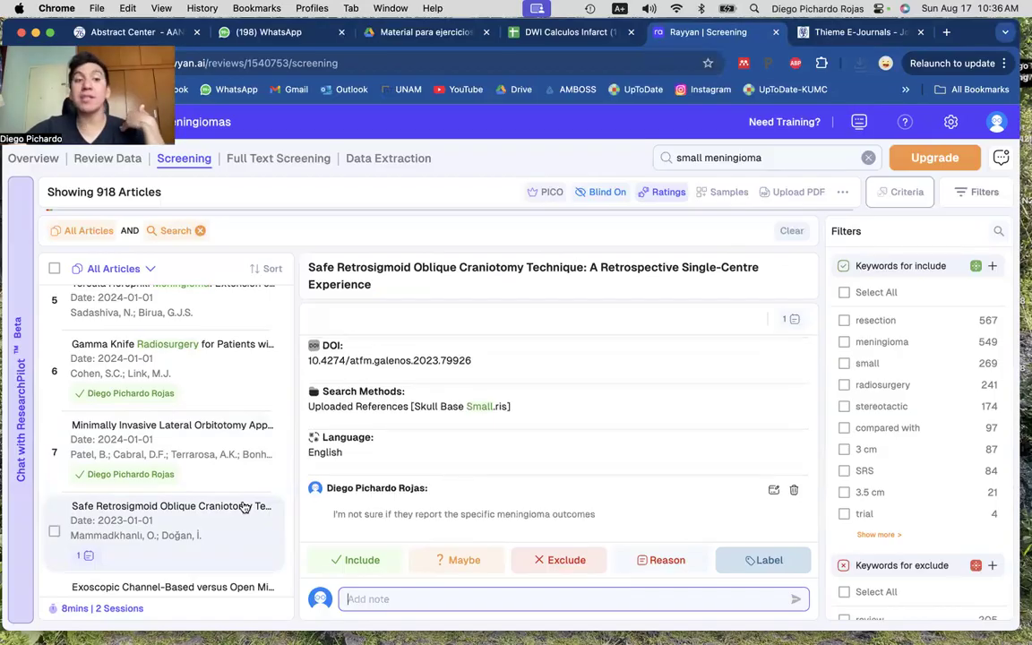
Mark the Safe Retrosigmoid Oblique Craniotomy article as Maybe, and reopen it to check its note
click(165, 484)
click(162, 524)
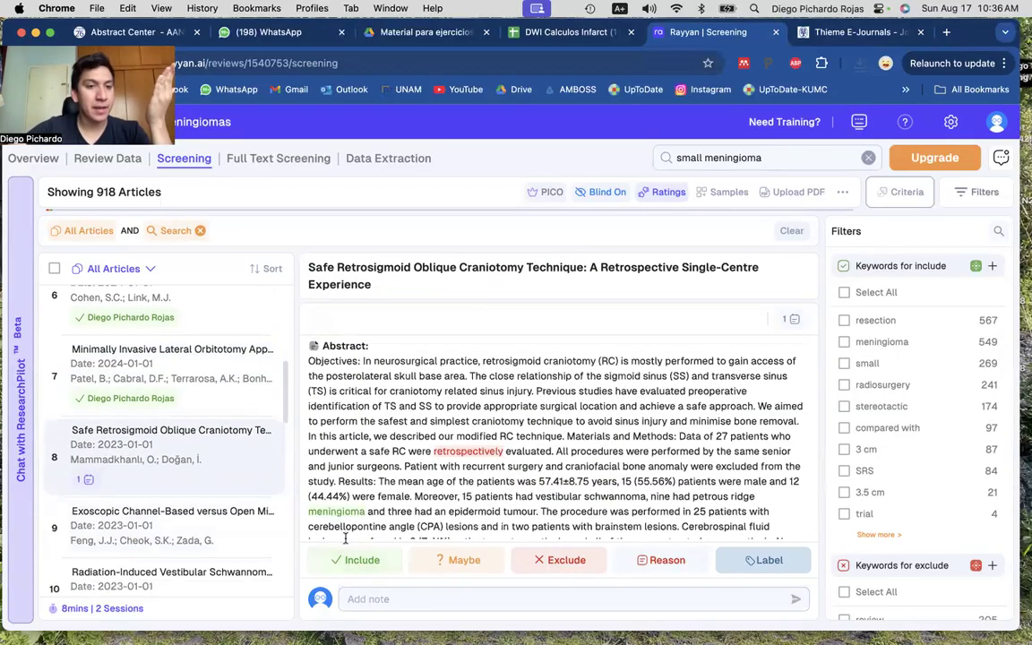
click(448, 556)
click(260, 457)
scroll(521, 452, down, 10)
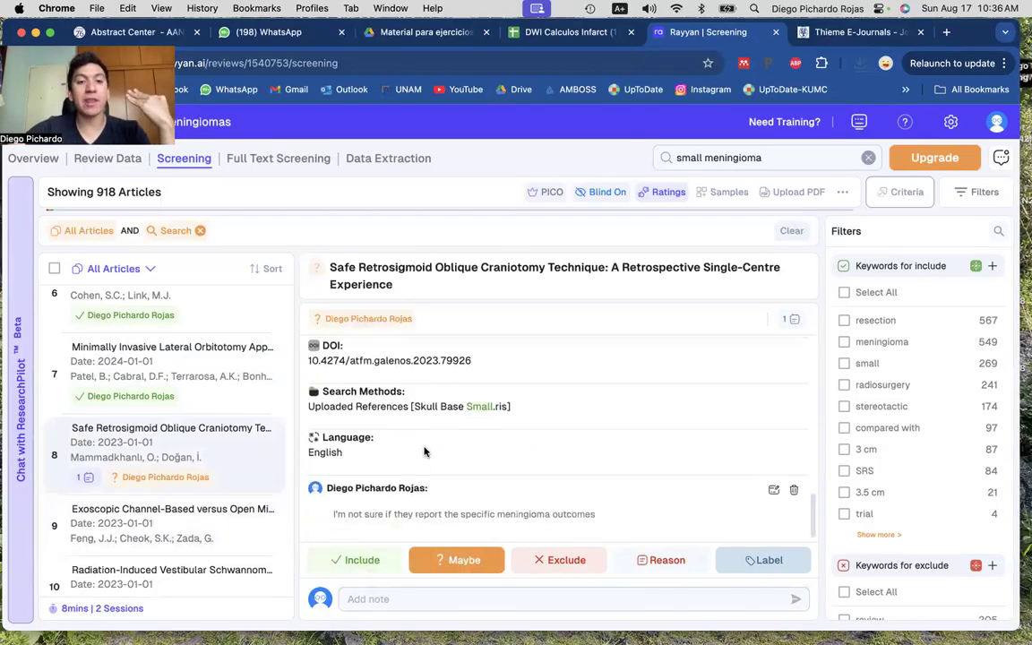
Copy the abstract sentence listing the vestibular schwannoma, petrous ridge meningioma and epidermoid tumour patients and add it as a second note
scroll(403, 517, up, 6)
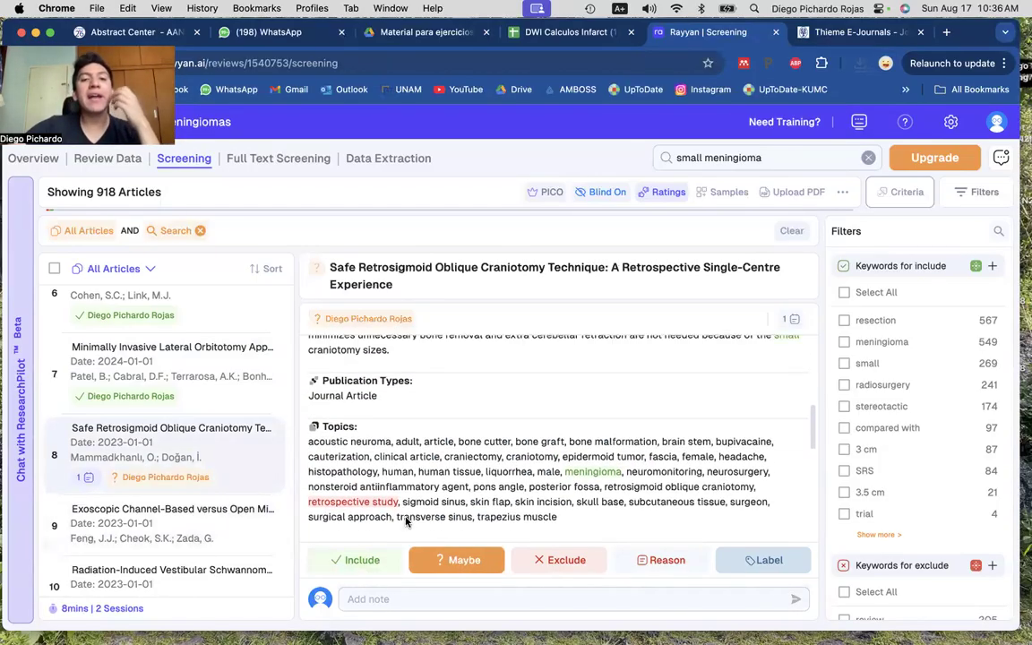
scroll(525, 547, up, 5)
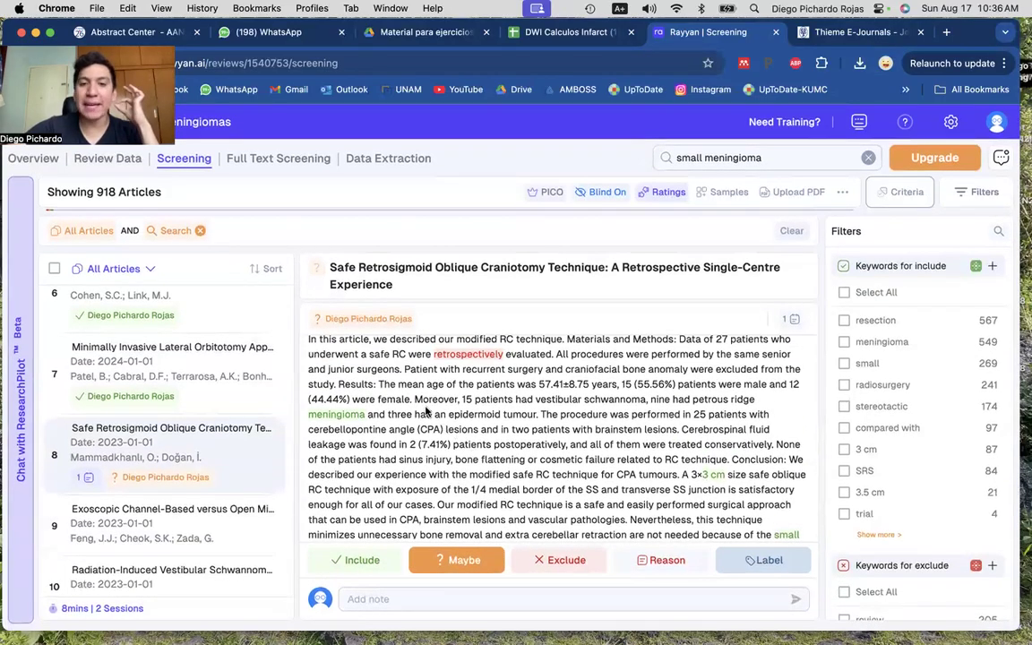
drag(418, 404, 541, 417)
click(542, 416)
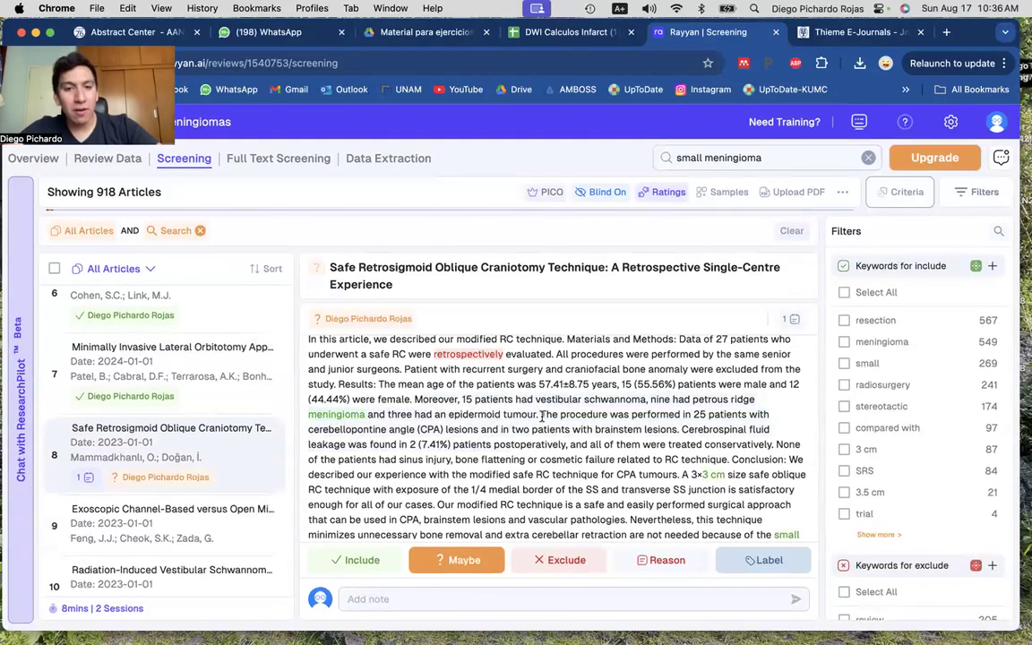
drag(413, 403, 534, 416)
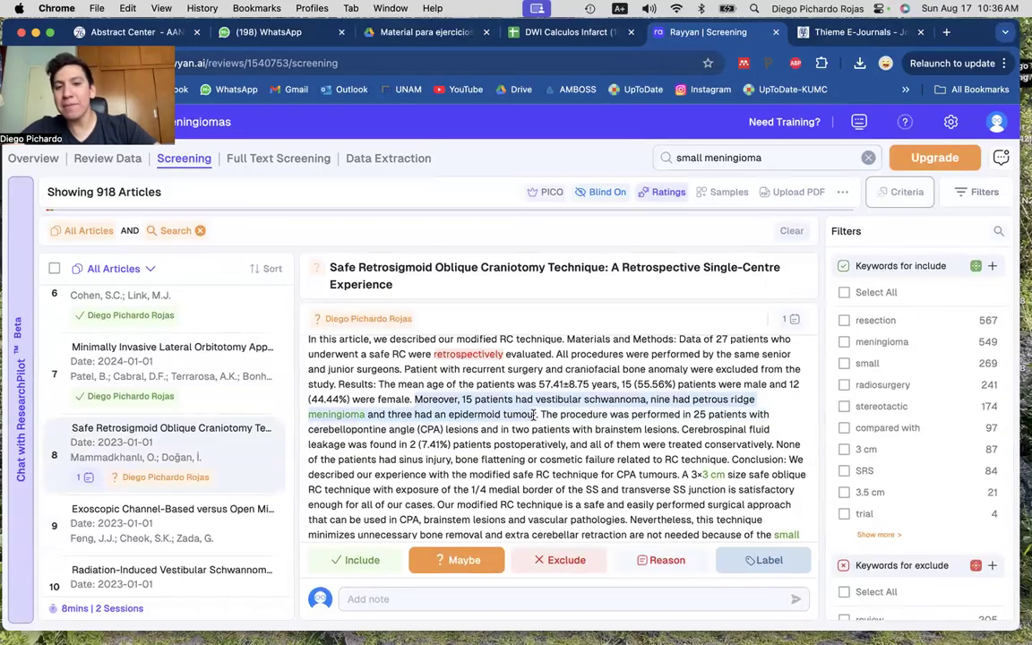
key(super+c)
click(394, 598)
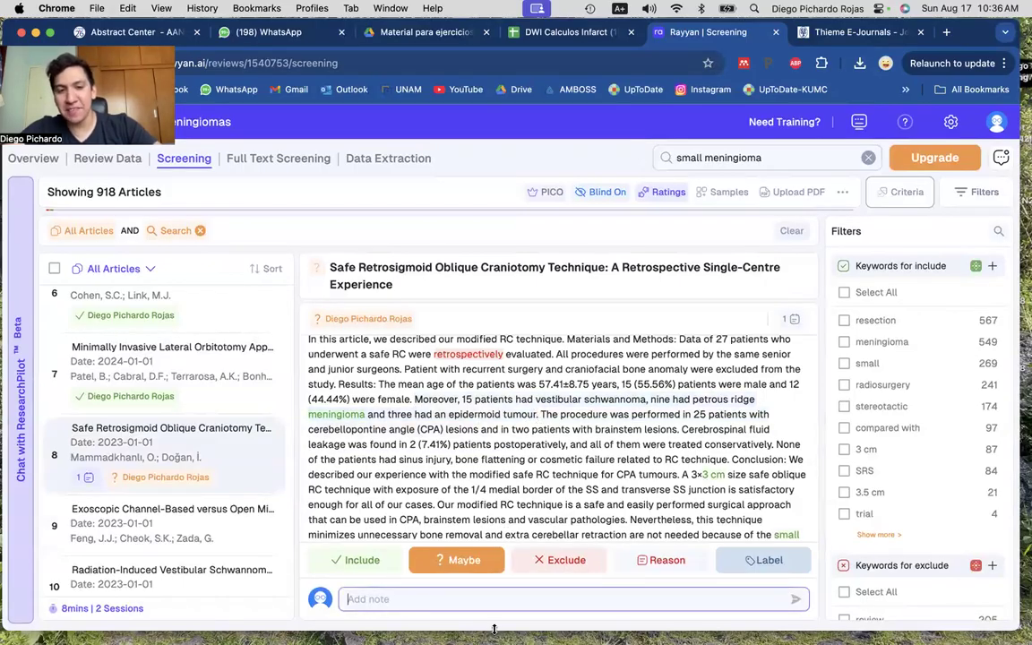
key(super+v)
key(Return)
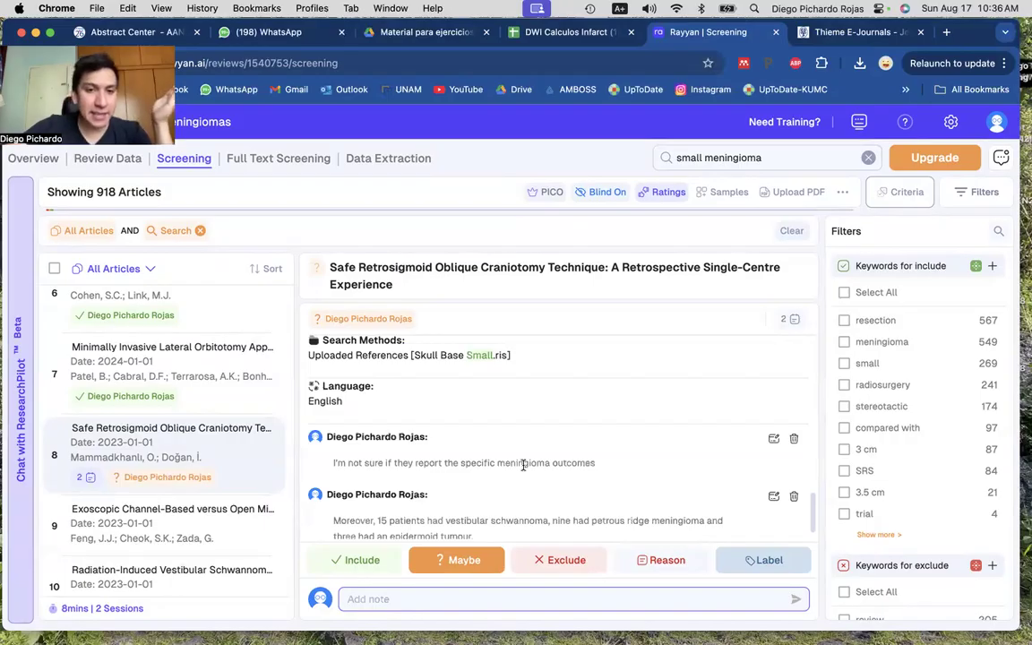
Look through the Exoscopic Channel-Based versus Open Microscopic Resection article and exclude it with the new reason "Large size"
click(201, 536)
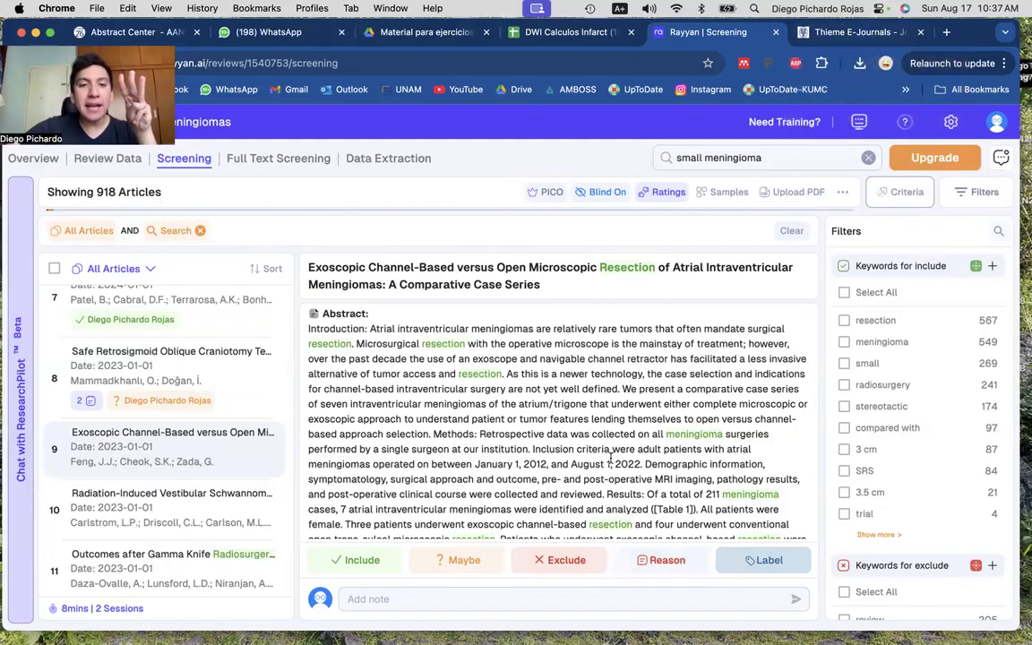
scroll(610, 459, down, 15)
scroll(611, 462, up, 15)
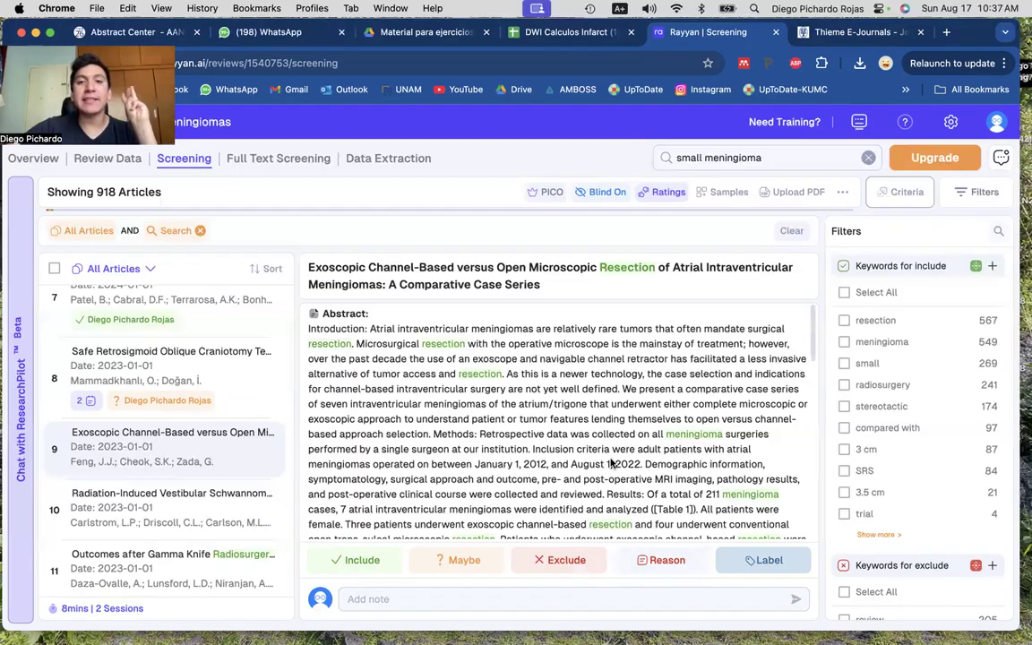
click(647, 567)
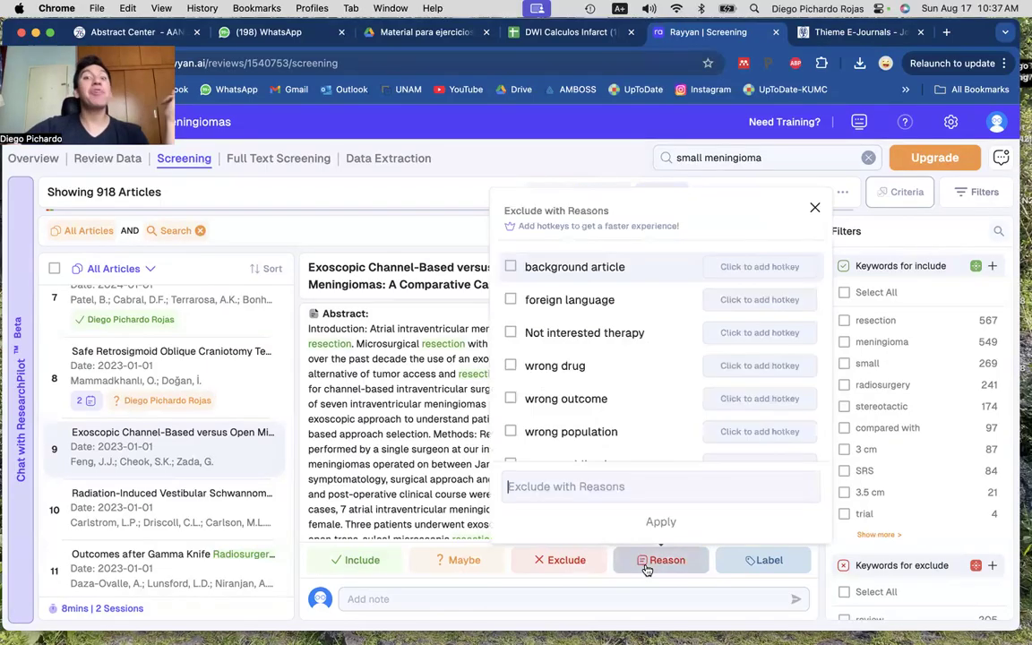
click(548, 488)
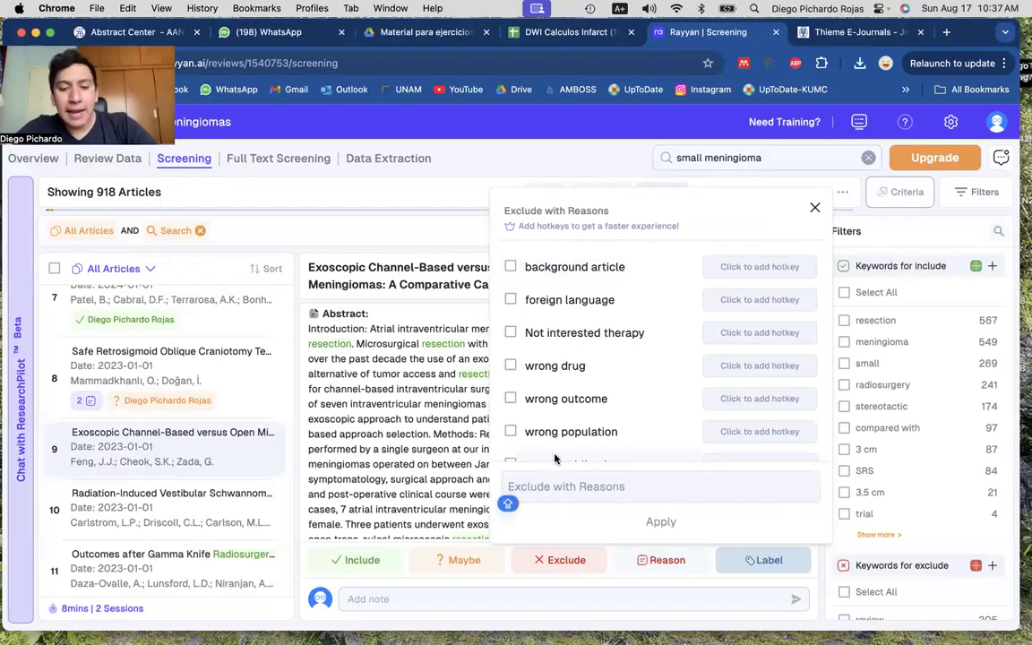
text(>10)
key(BackSpace)
key(BackSpace)
key(BackSpace)
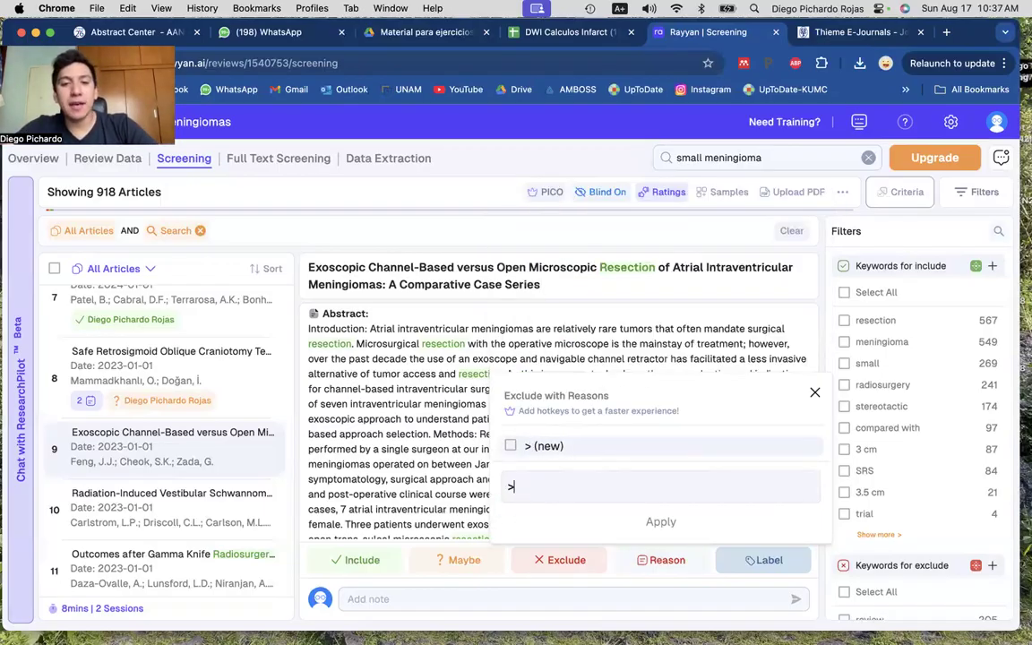
text(Large)
text( n)
key(BackSpace)
key(BackSpace)
text(size)
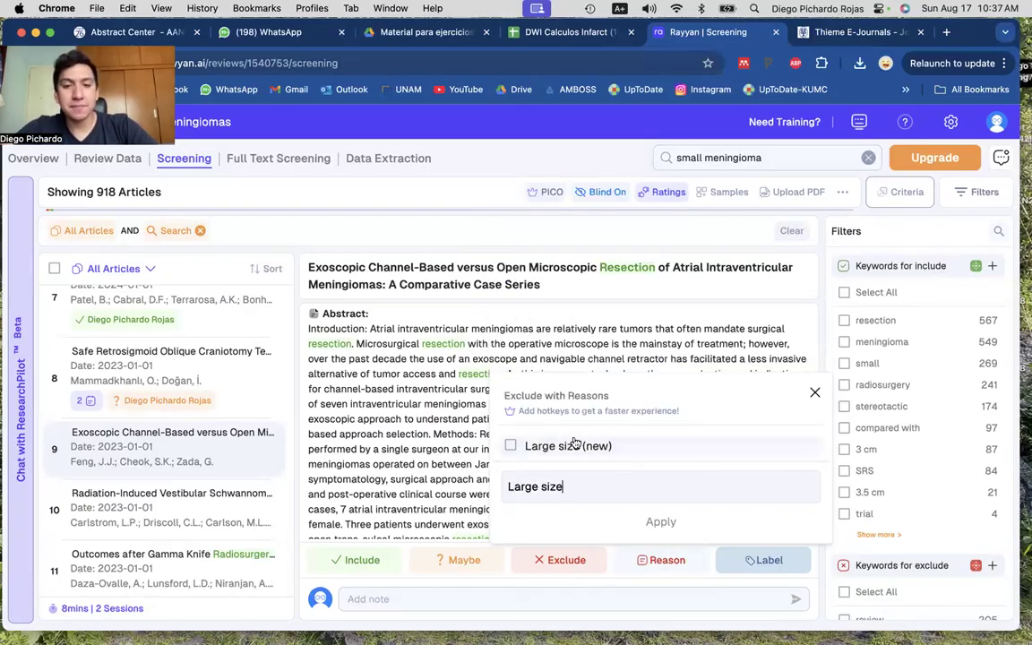
key(Return)
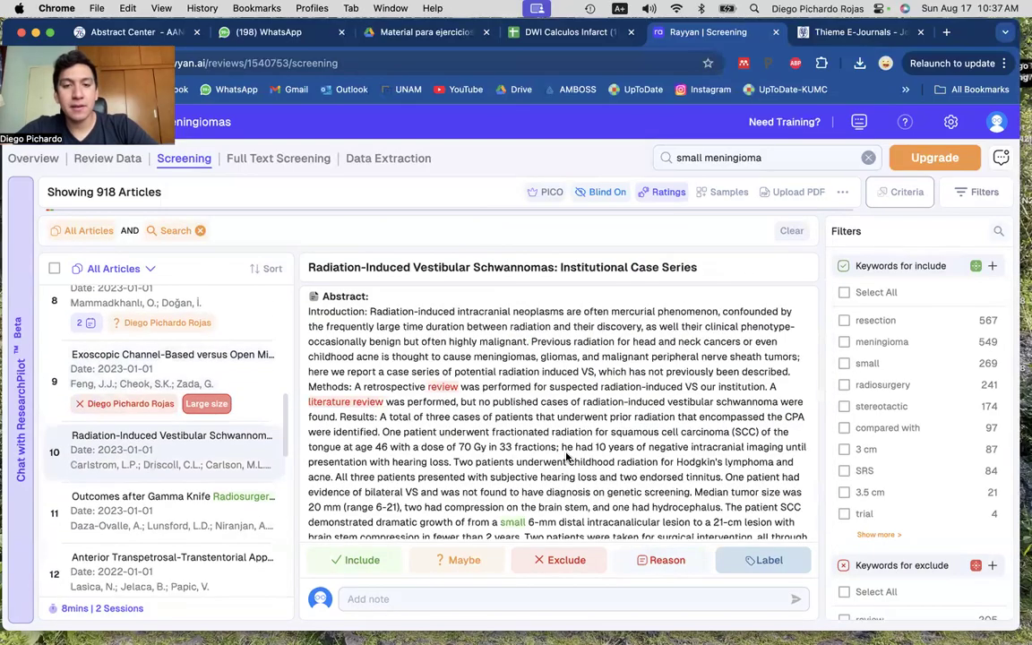
Exclude the Radiation-Induced Vestibular Schwannomas article with the new reason "Other tumor", and reopen the excluded exoscopic resection article
click(210, 387)
click(219, 517)
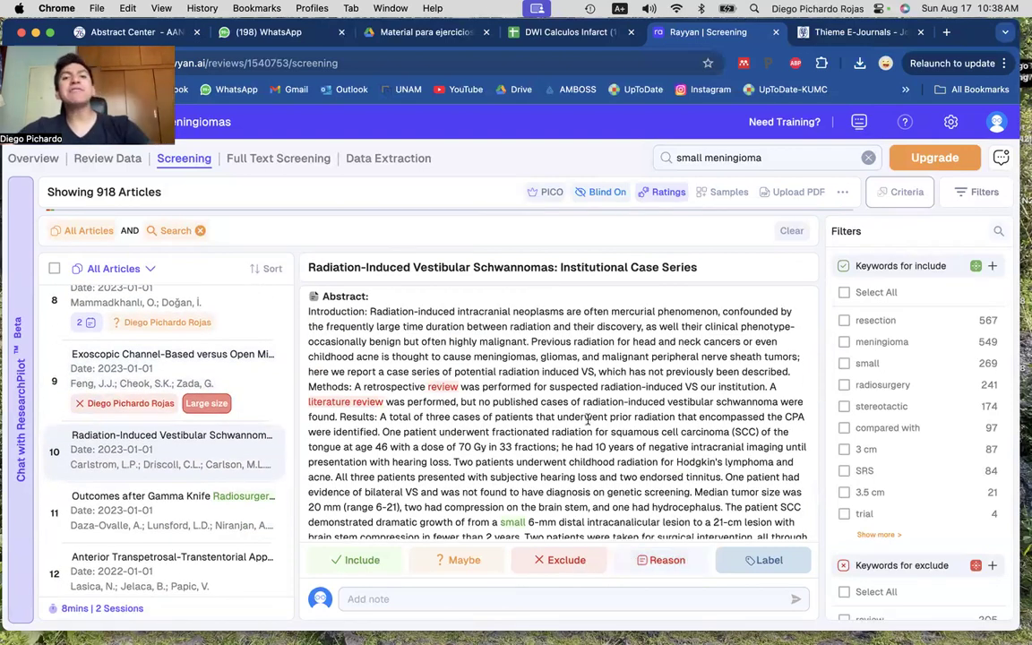
click(655, 556)
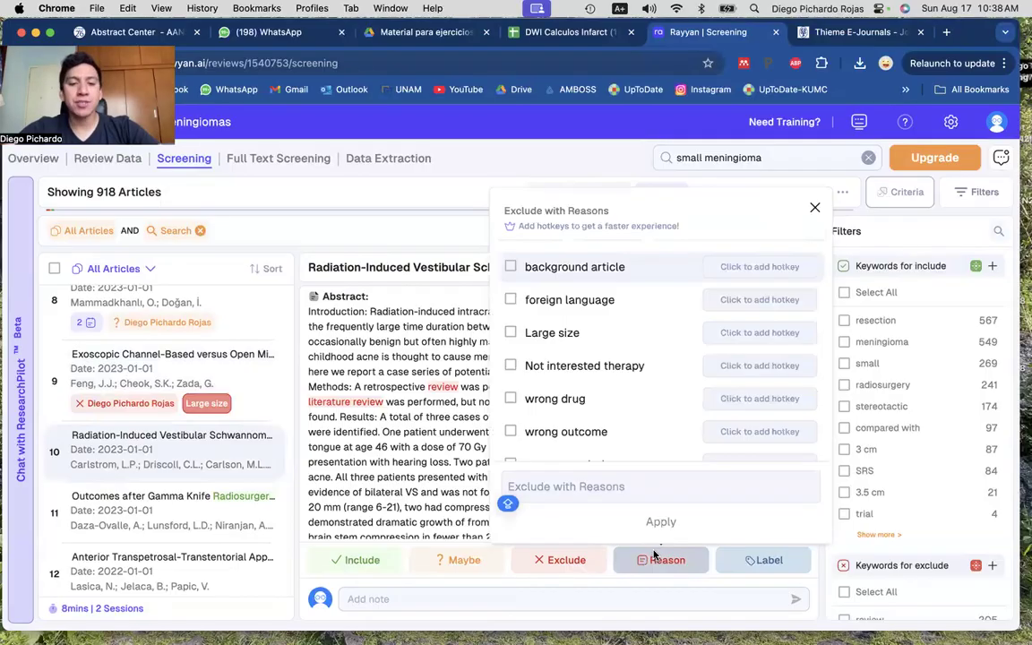
text(Other tumor)
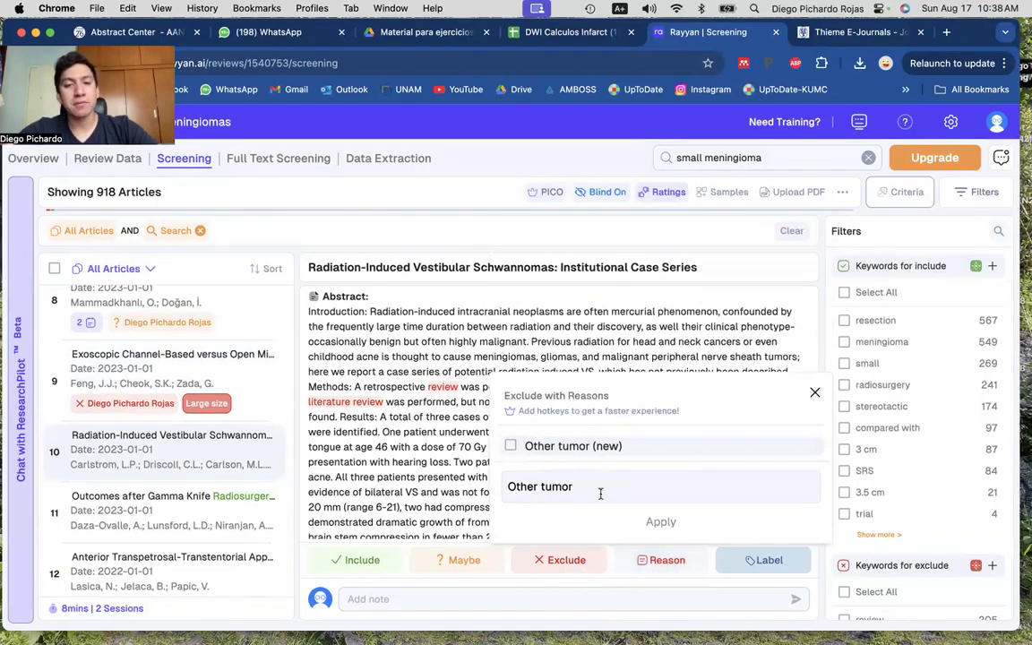
click(578, 448)
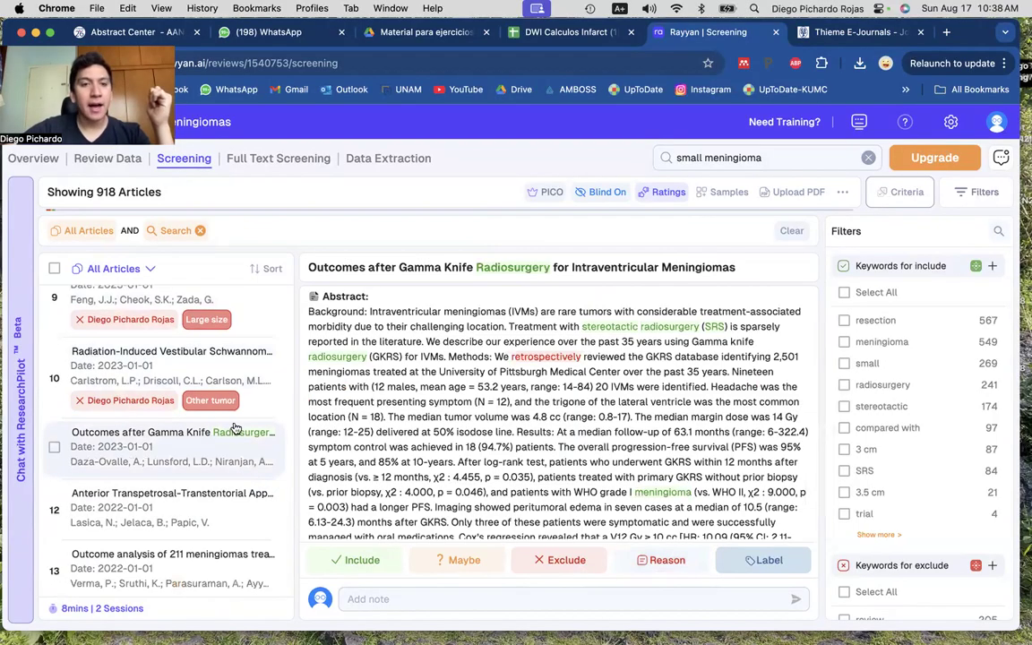
click(214, 369)
click(213, 370)
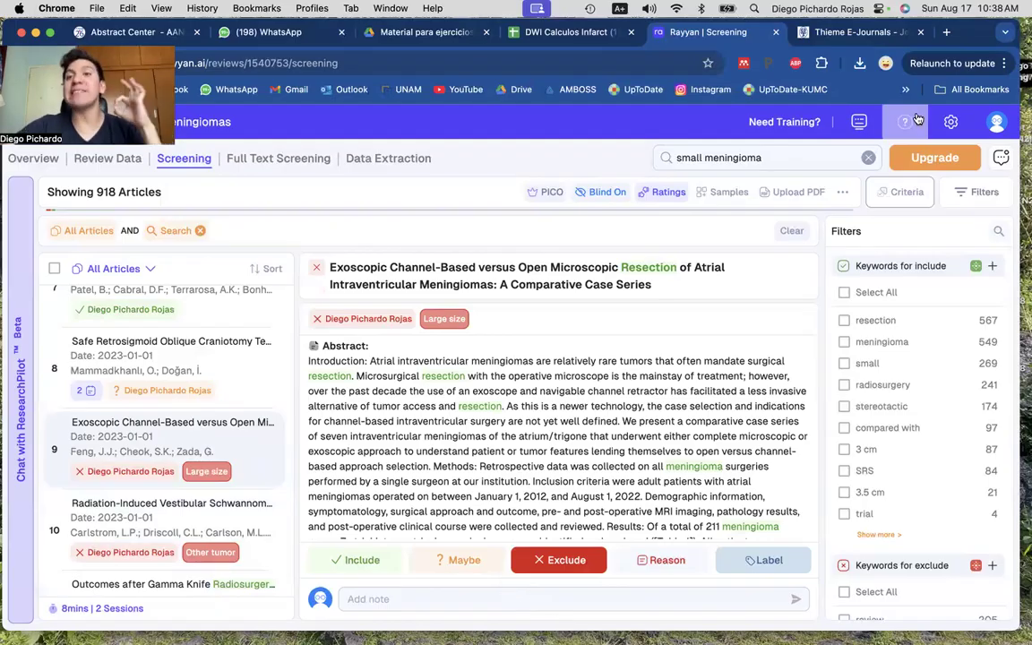
Search the computer's files for "prisma"
click(946, 33)
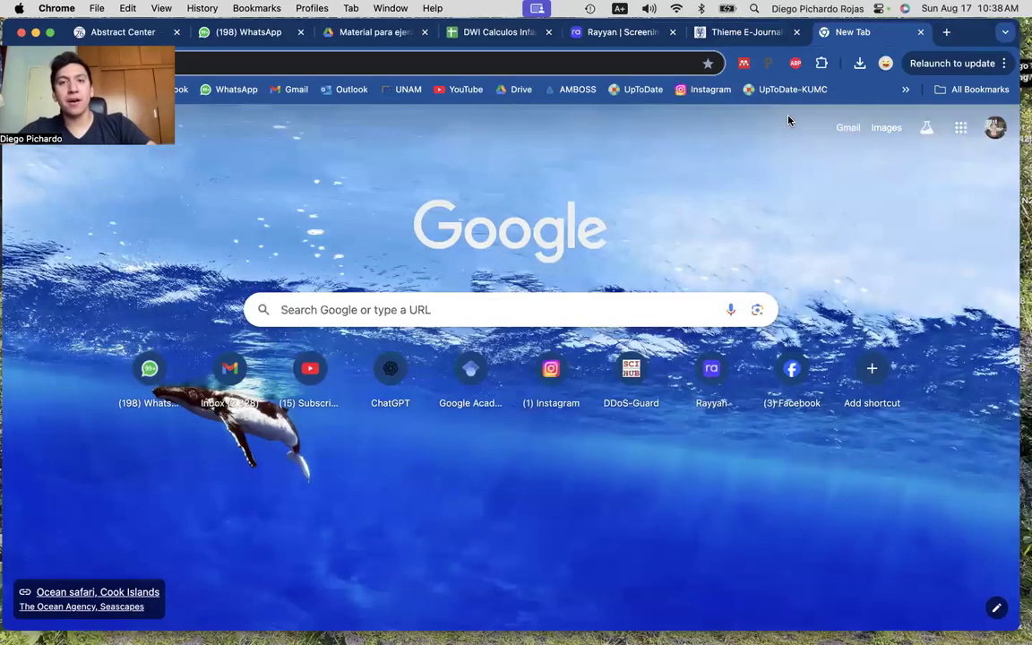
click(754, 8)
text(prison break)
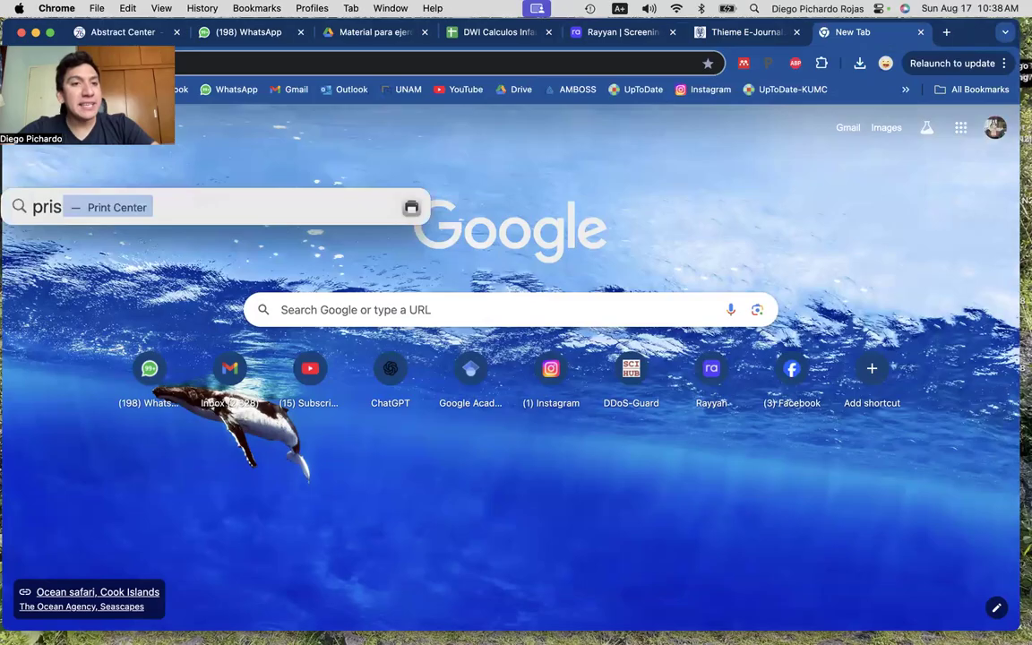
key(BackSpace)
key(BackSpace)
key(BackSpace)
key(BackSpace)
key(BackSpace)
key(BackSpace)
key(BackSpace)
key(BackSpace)
text(ma)
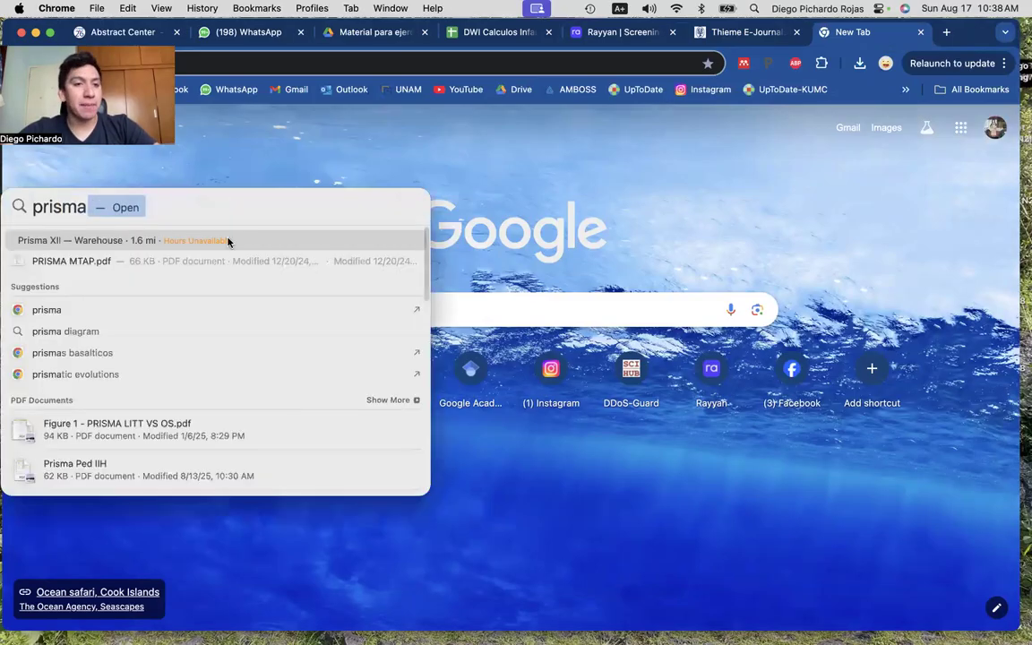
Open Figure 1 - PRISMA LITT VS OS.pdf in Preview and examine the flow diagram's identification and screening sections
scroll(150, 387, down, 2)
click(152, 379)
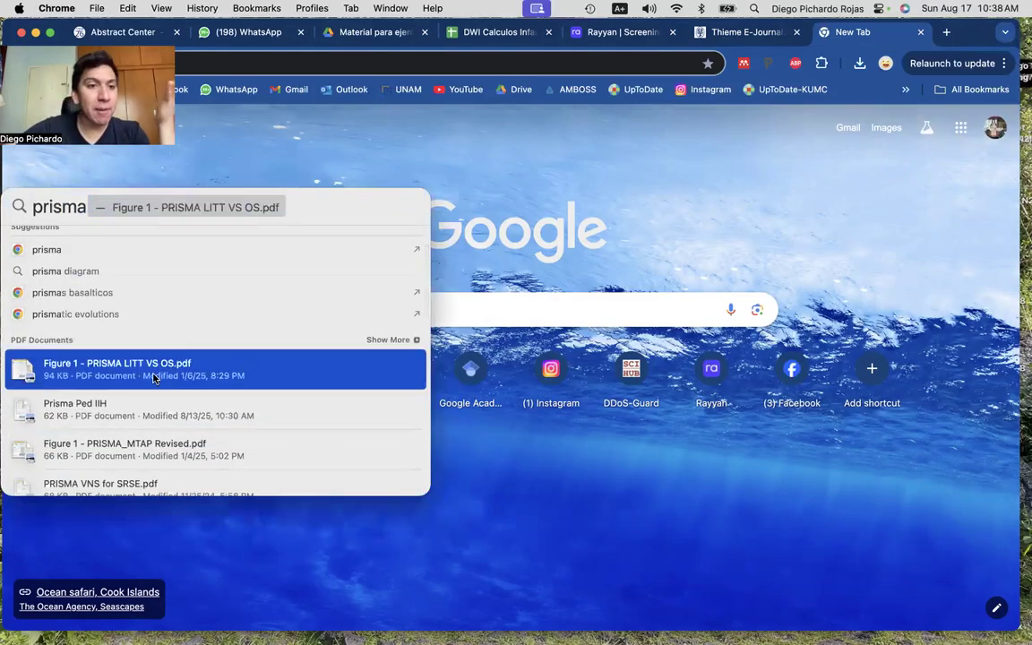
key(Return)
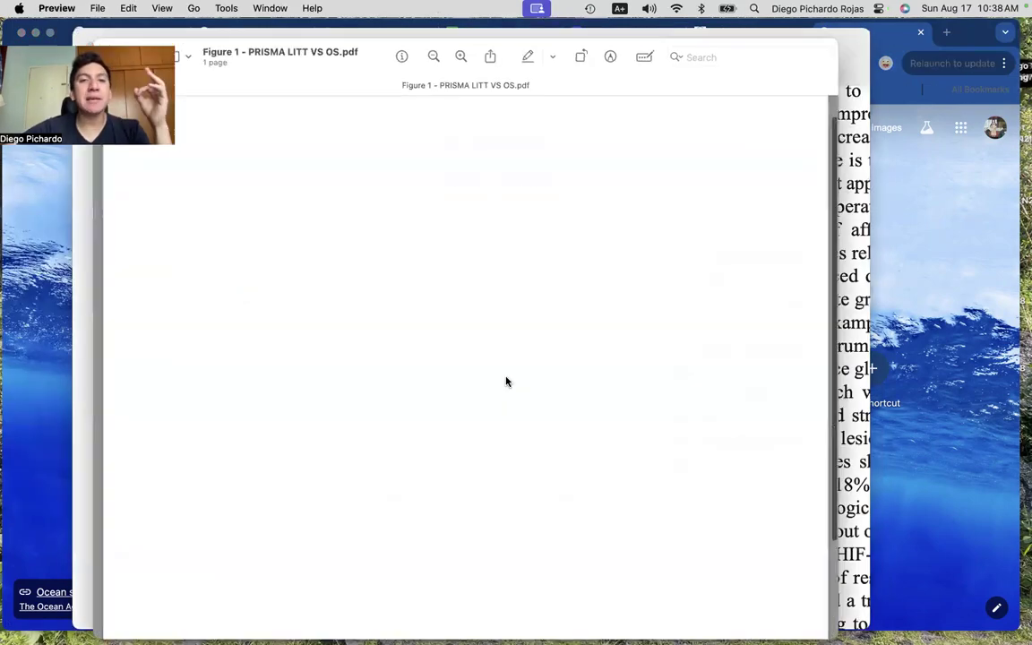
scroll(473, 262, up, 1)
scroll(473, 262, up, 3)
scroll(473, 262, down, 2)
scroll(473, 263, down, 2)
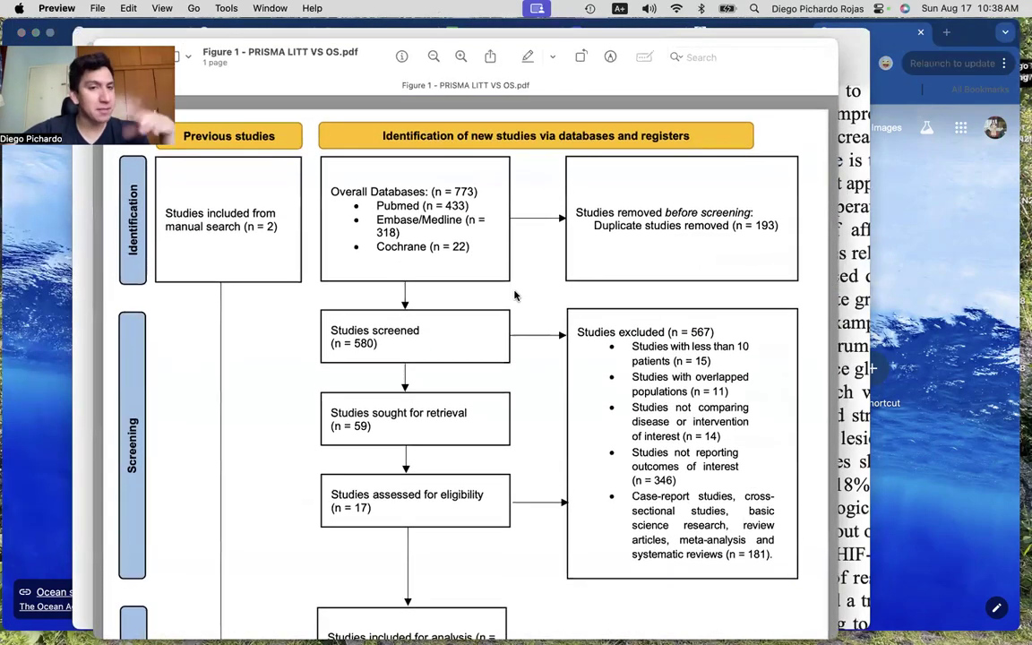
Switch to Chrome, search the web for "prisma templates" and open the PRISMA 2020 flow diagram page
click(905, 270)
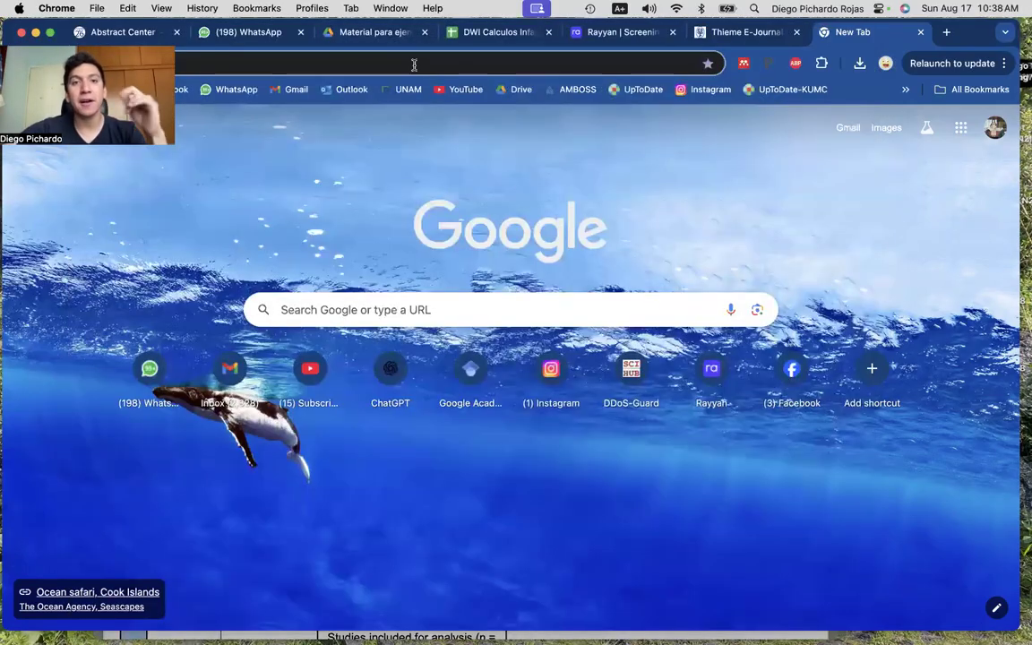
click(415, 65)
text(prisma)
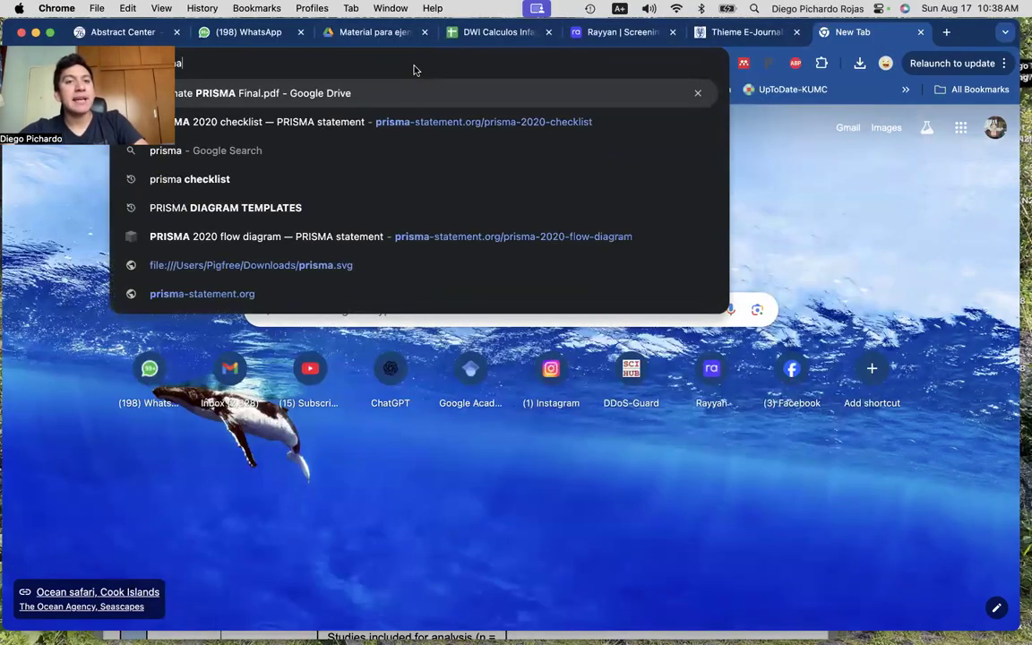
text( templates)
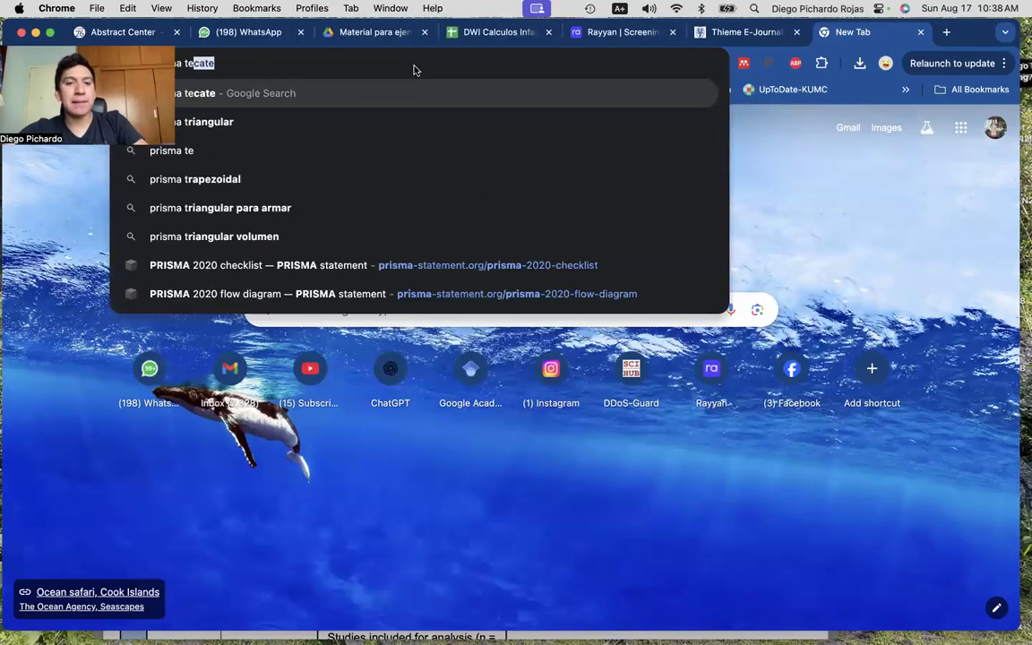
key(Return)
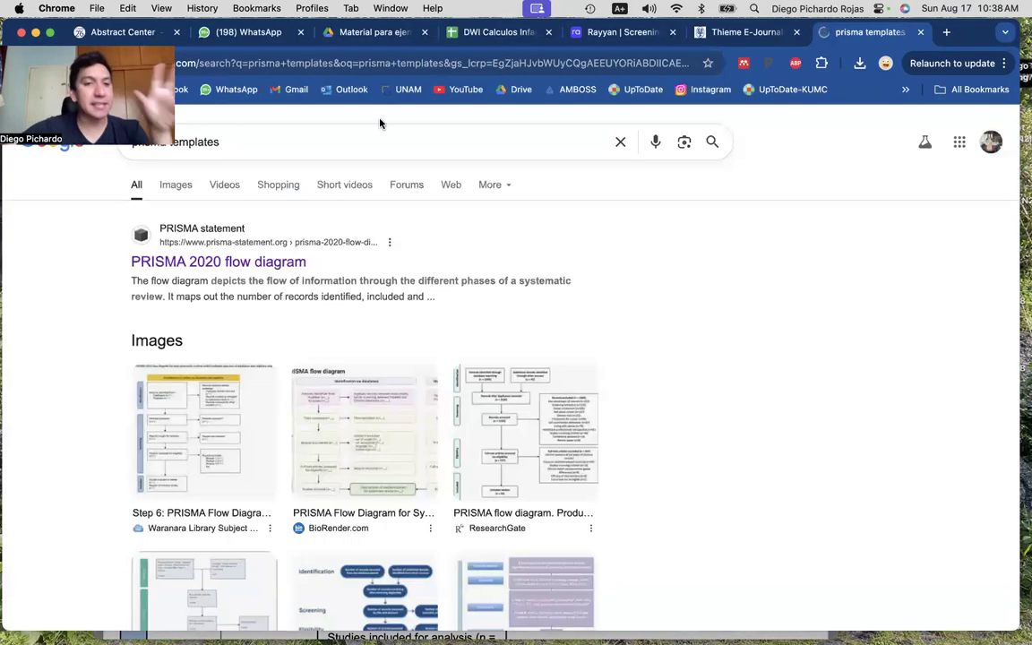
click(231, 261)
scroll(441, 476, down, 1)
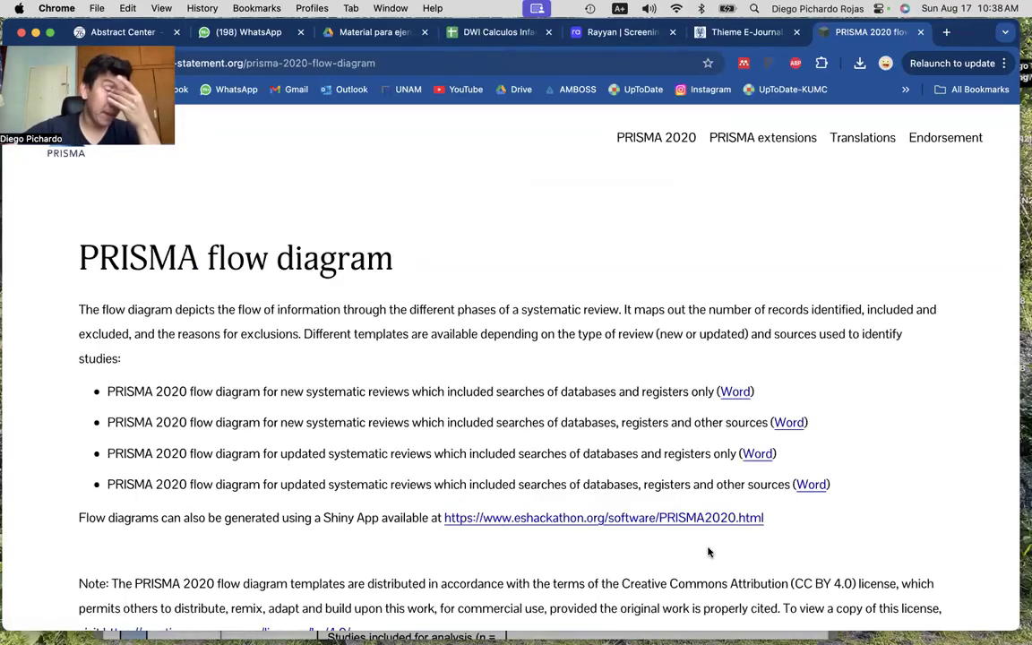
Download the Word flow diagram template for new systematic reviews covering databases, registers and other sources, and open it in Word
click(796, 426)
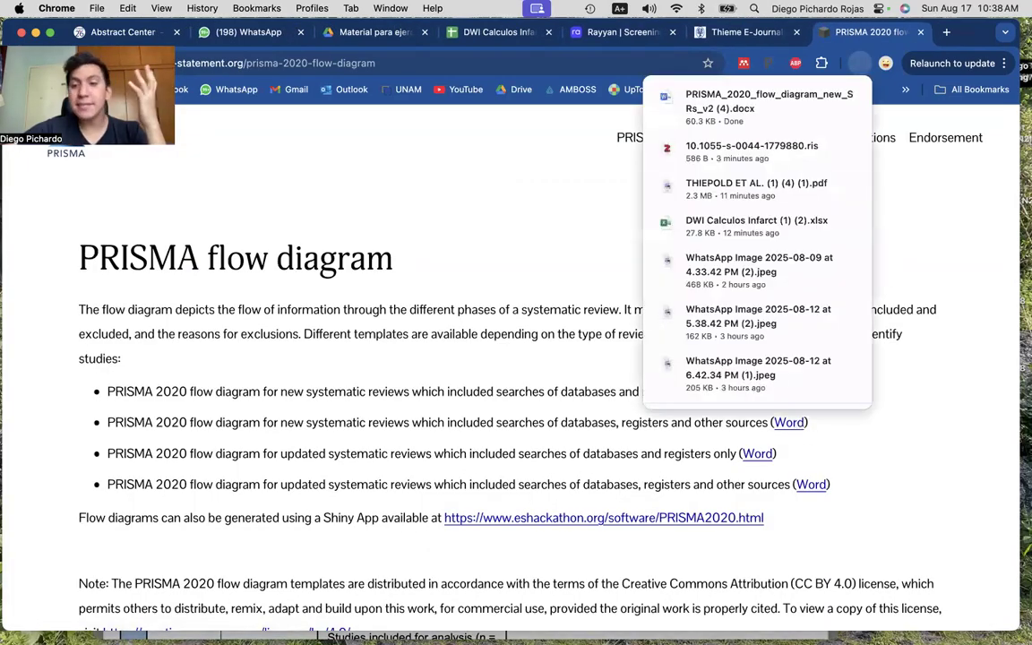
click(245, 212)
scroll(307, 261, up, 1)
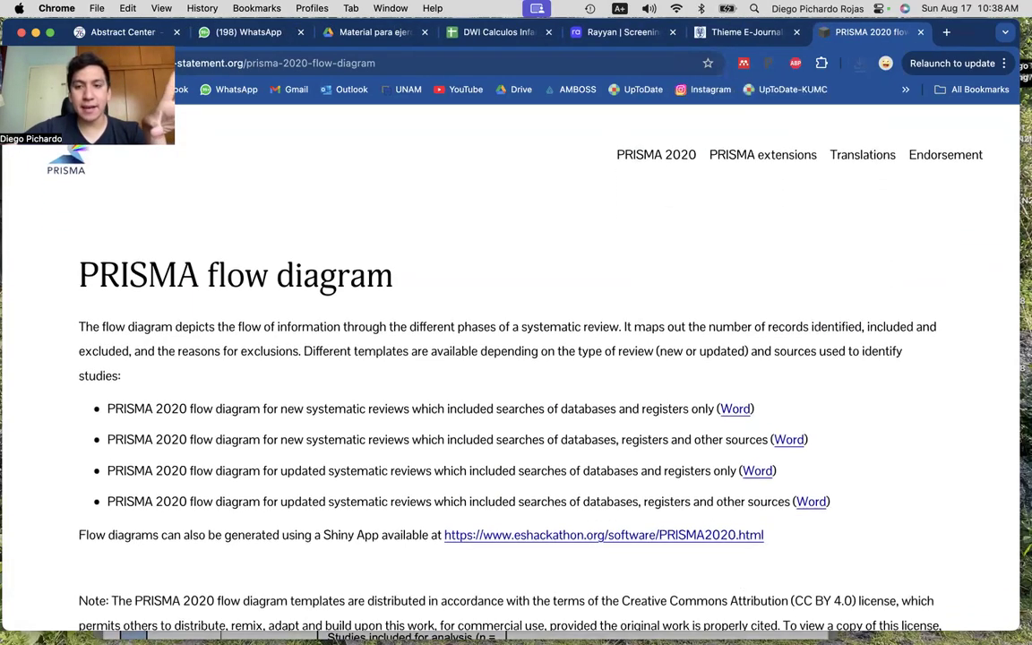
scroll(465, 349, down, 1)
mouse_move(904, 616)
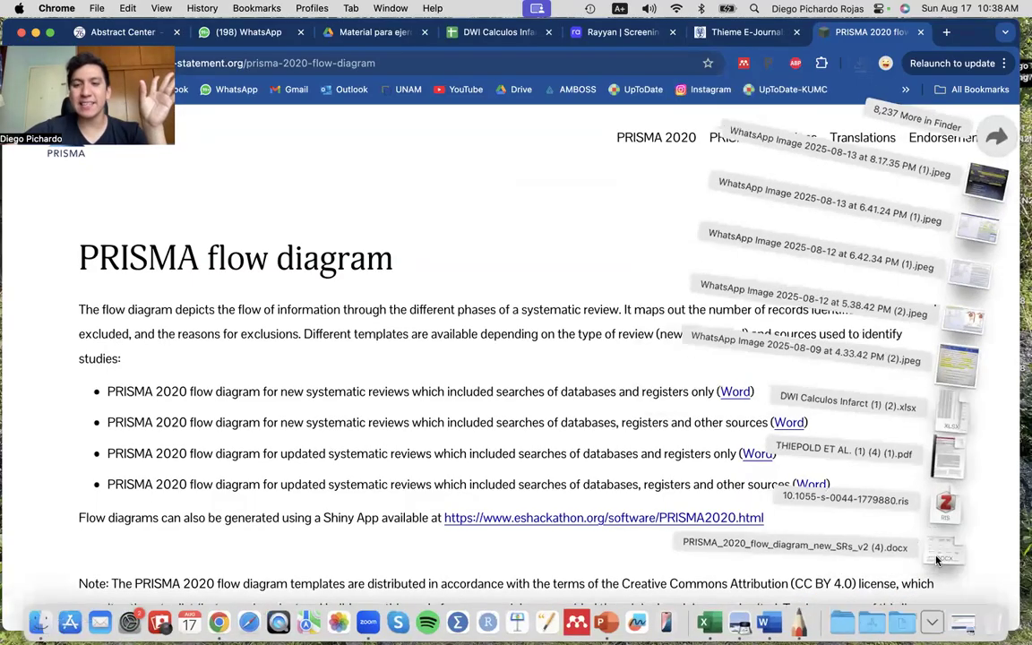
click(934, 561)
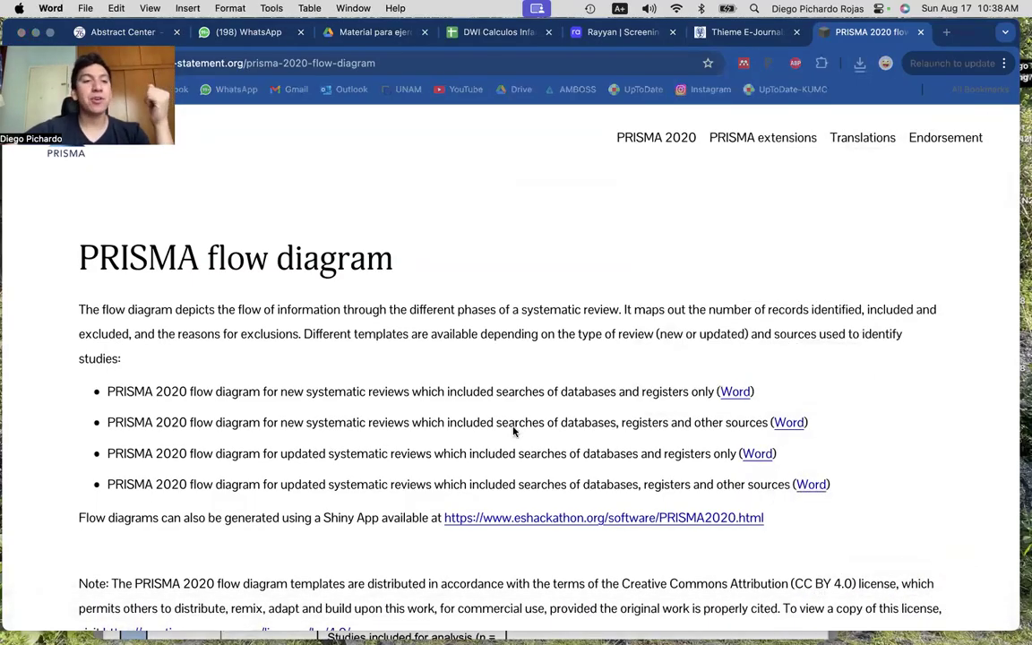
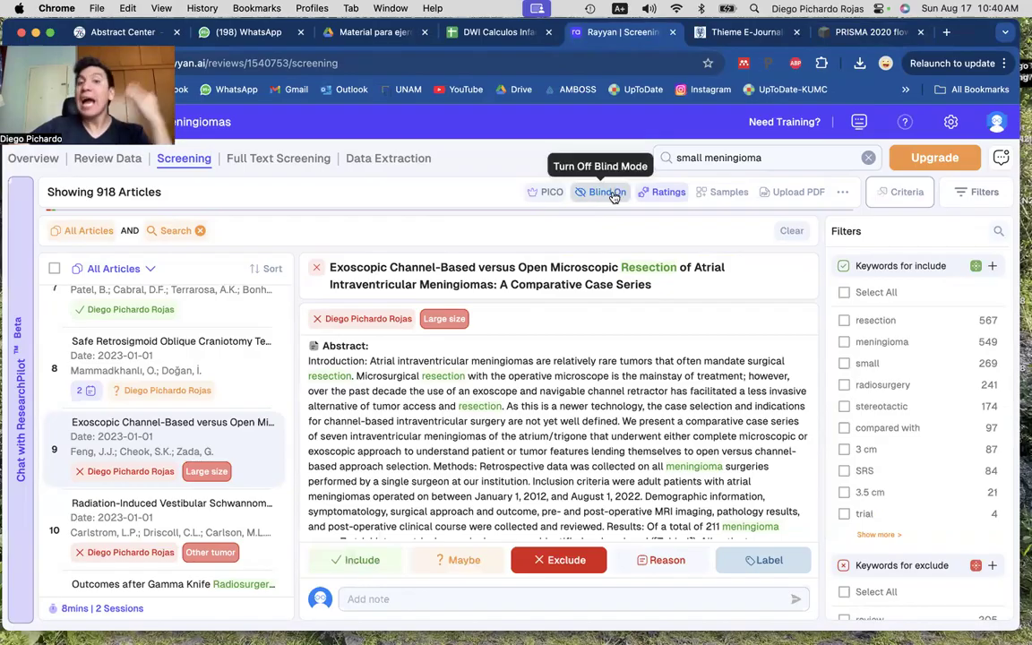
Turn off blind mode in Rayyan and compare both reviewers' decisions, including on the Minimally Invasive Lateral Orbitotomy article
click(608, 193)
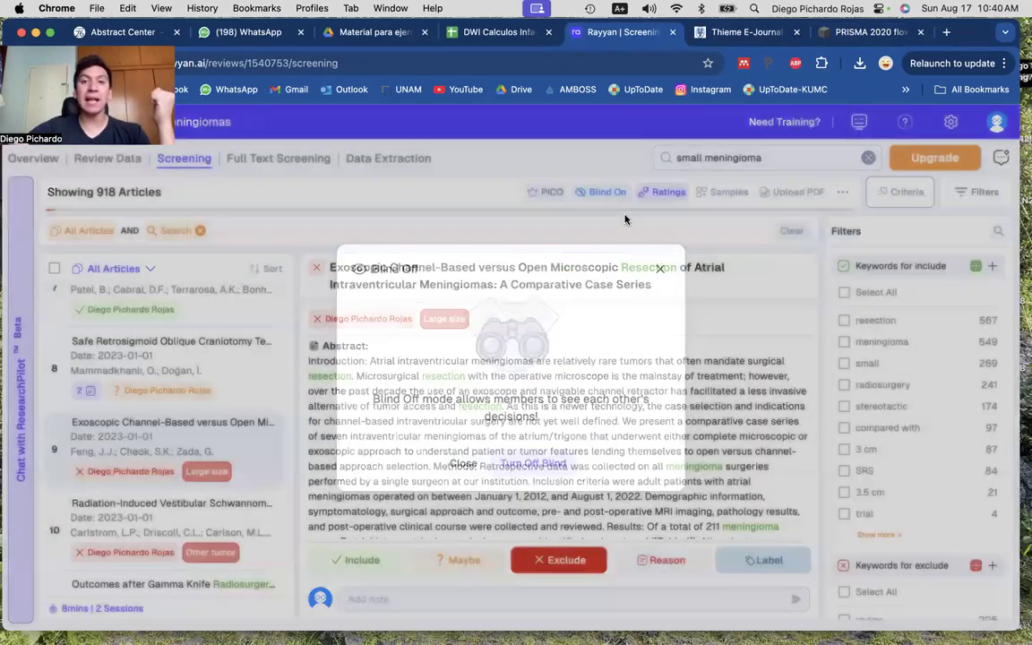
click(530, 461)
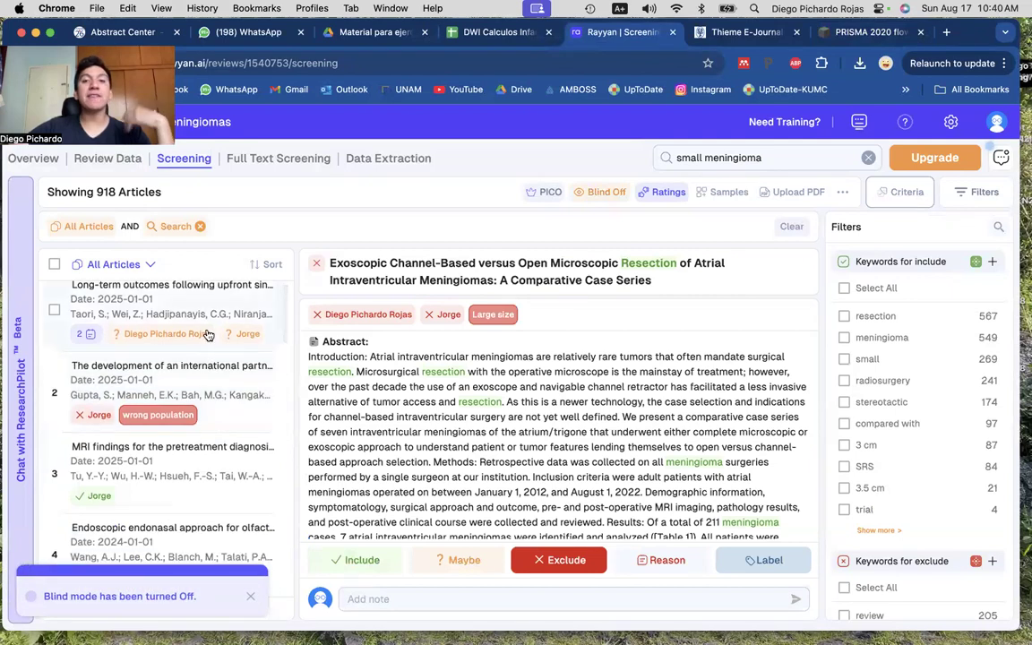
click(212, 313)
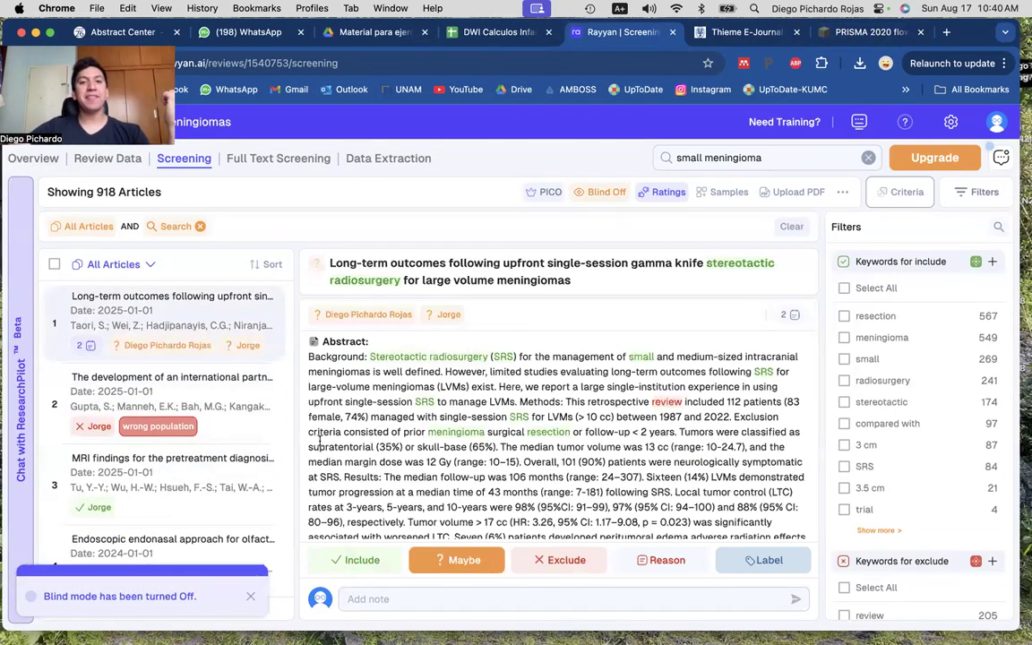
scroll(224, 450, down, 5)
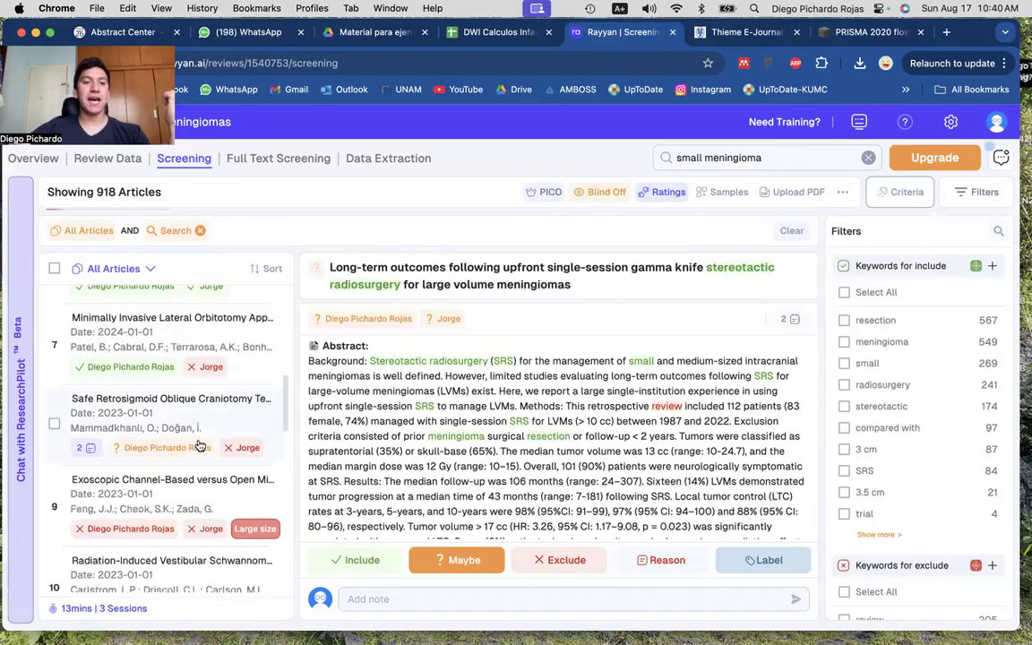
click(215, 395)
scroll(233, 421, up, 1)
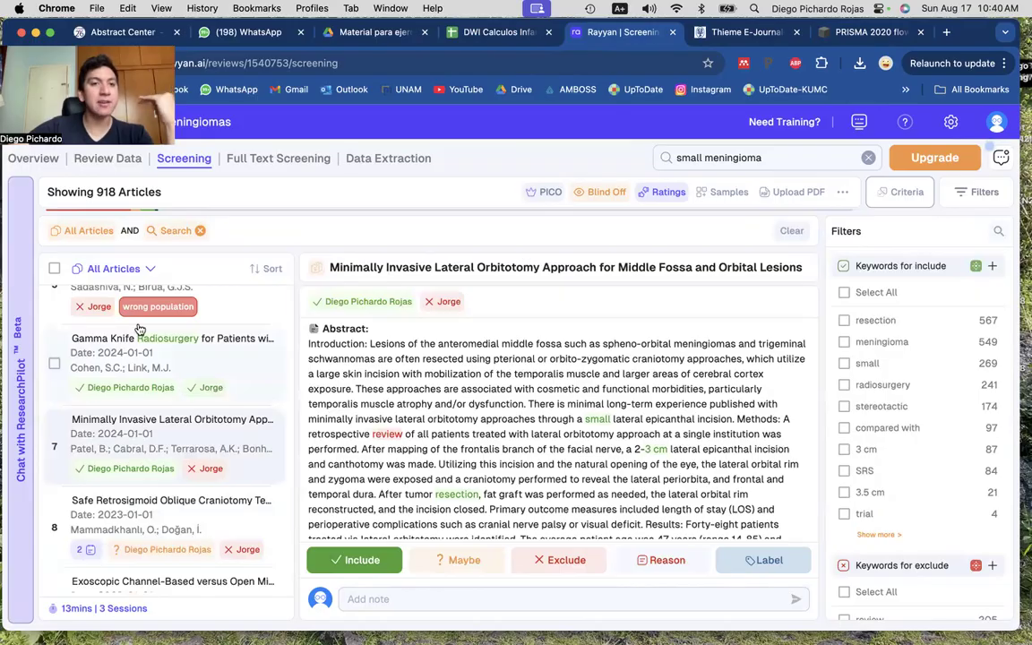
Filter the list to Conflict articles and change the Minimally Invasive Lateral Orbitotomy decision to Exclude
click(150, 269)
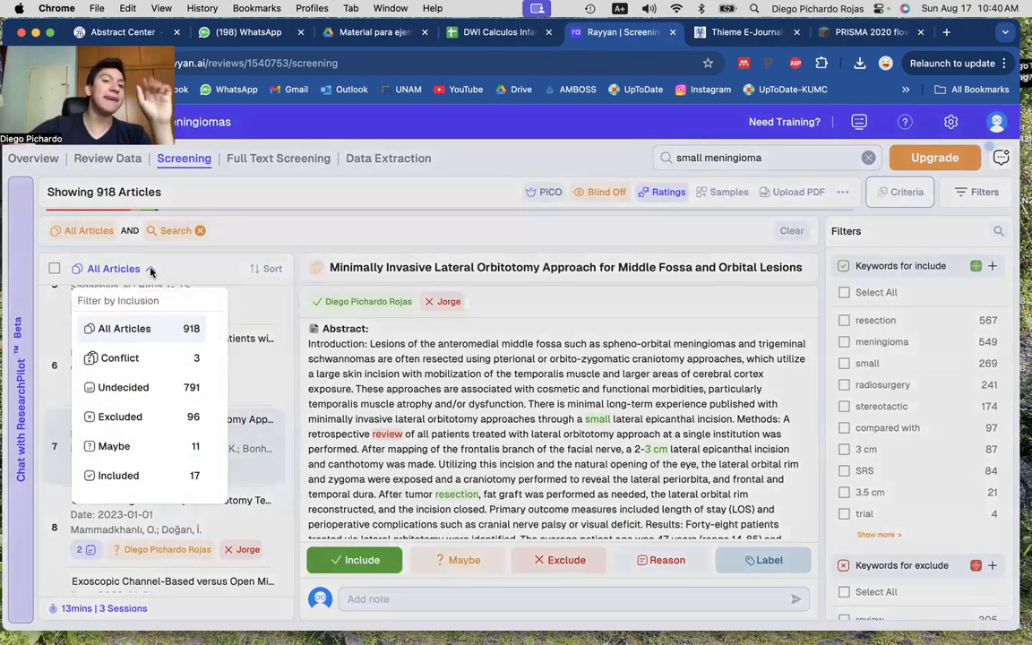
click(125, 357)
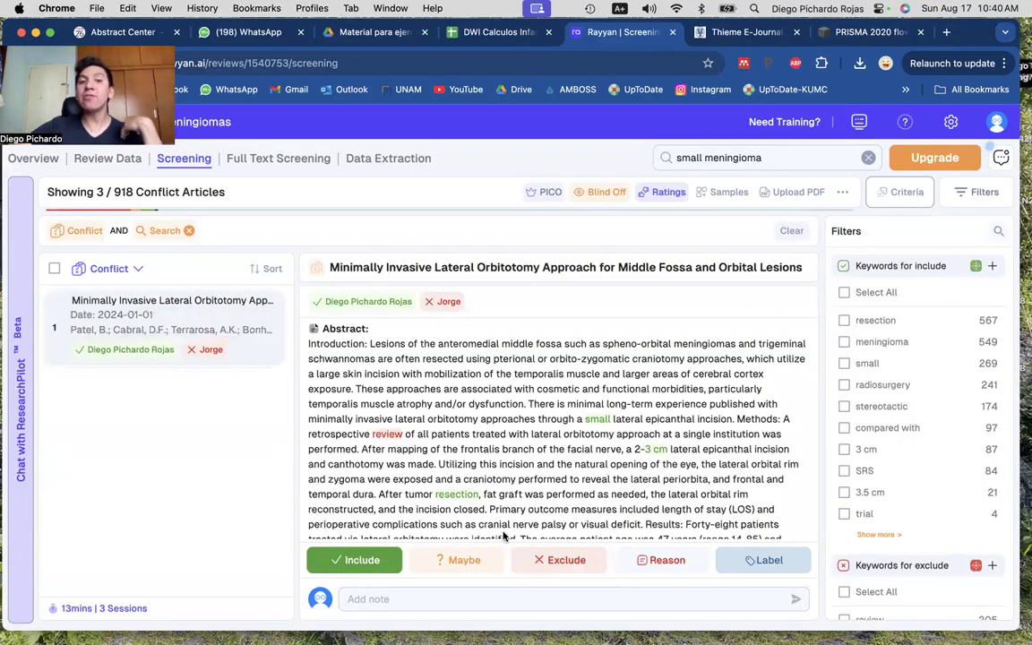
click(524, 560)
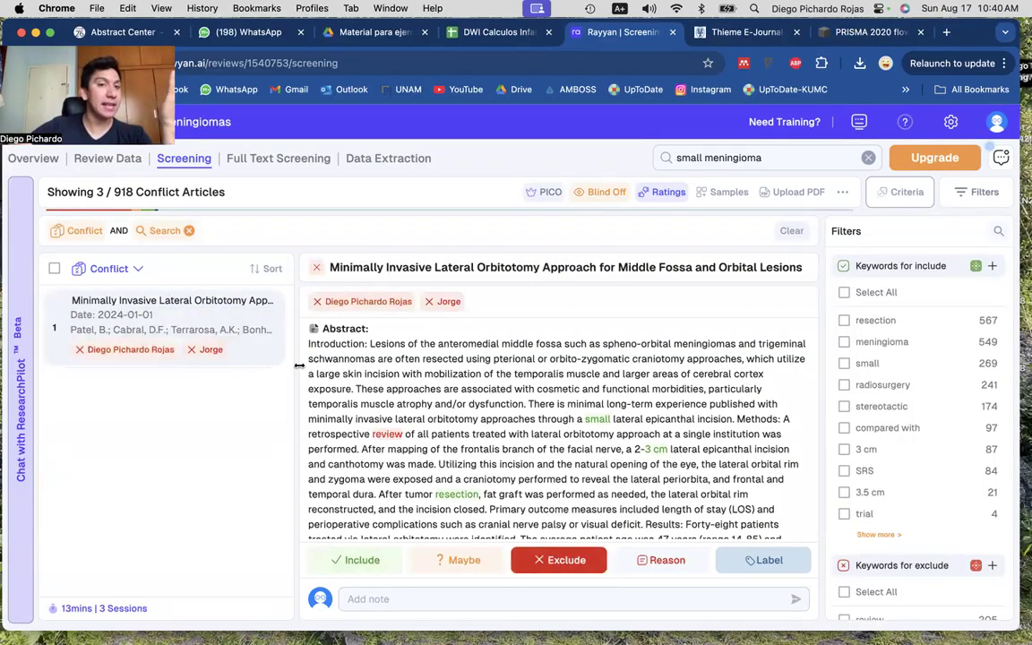
Filter the list to Maybe articles and read the notes on the Safe Retrosigmoid Oblique Craniotomy article
click(139, 267)
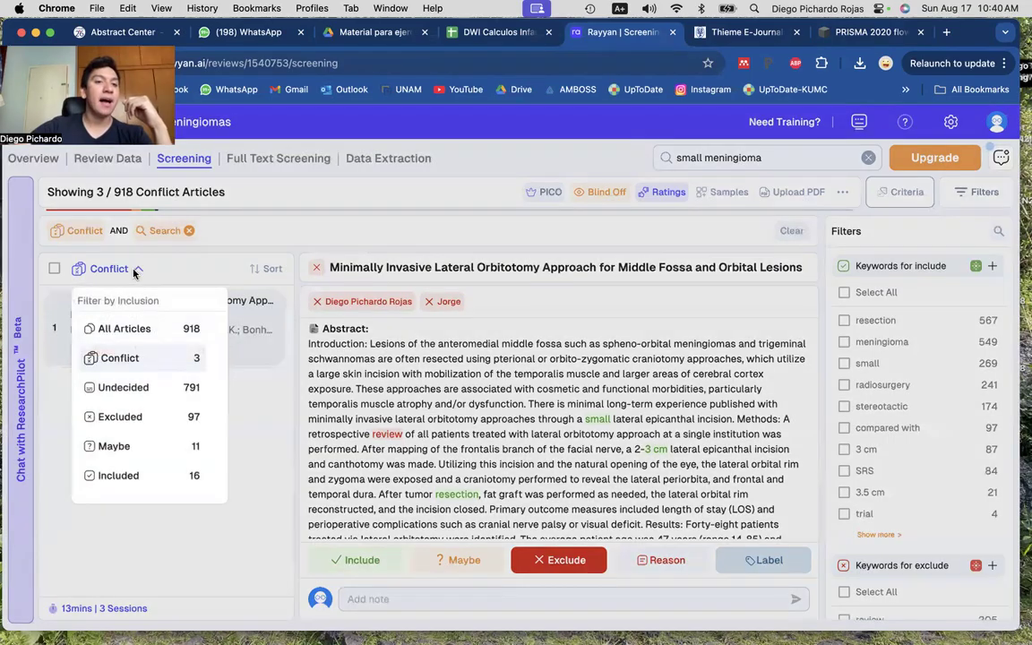
click(128, 445)
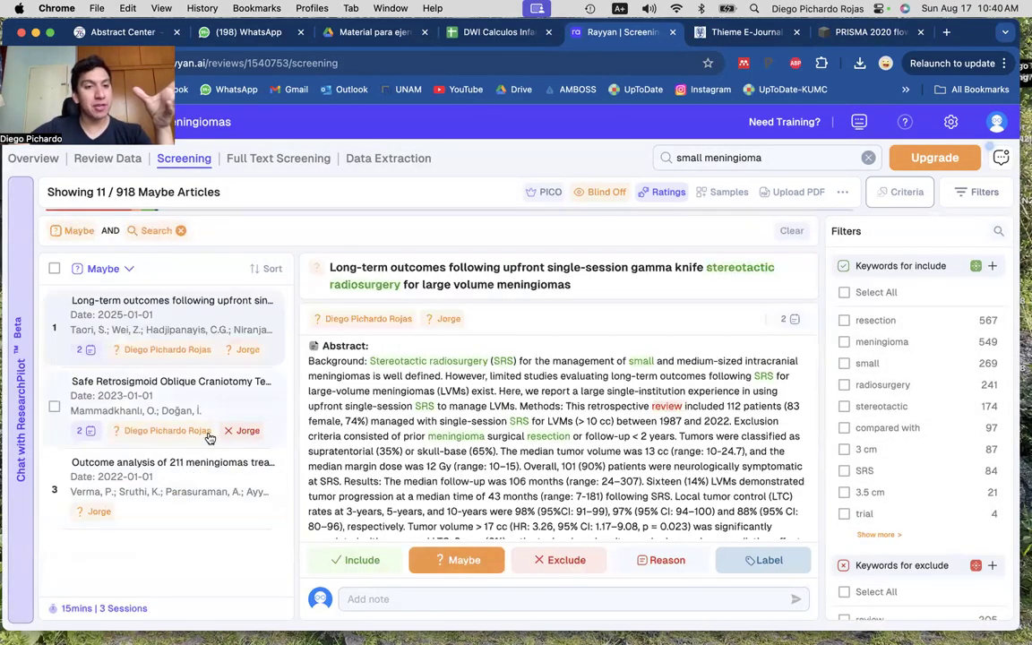
click(200, 410)
scroll(453, 410, down, 10)
scroll(453, 410, down, 5)
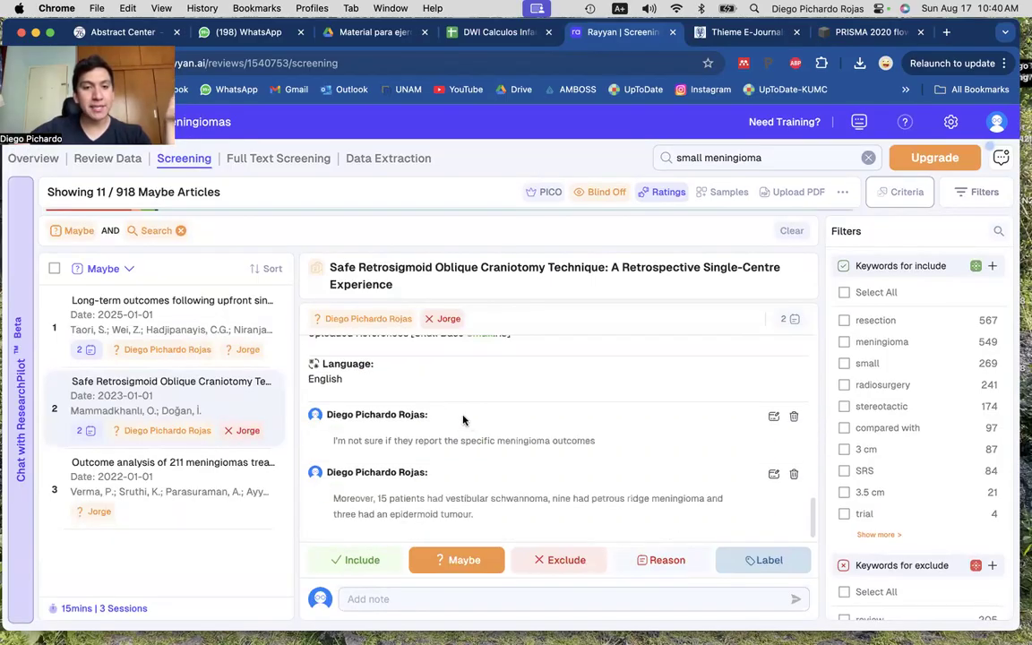
Open the gamma knife article on large volume meningiomas and highlight the co-reviewer's note to read it enlarged
click(115, 330)
scroll(449, 406, down, 10)
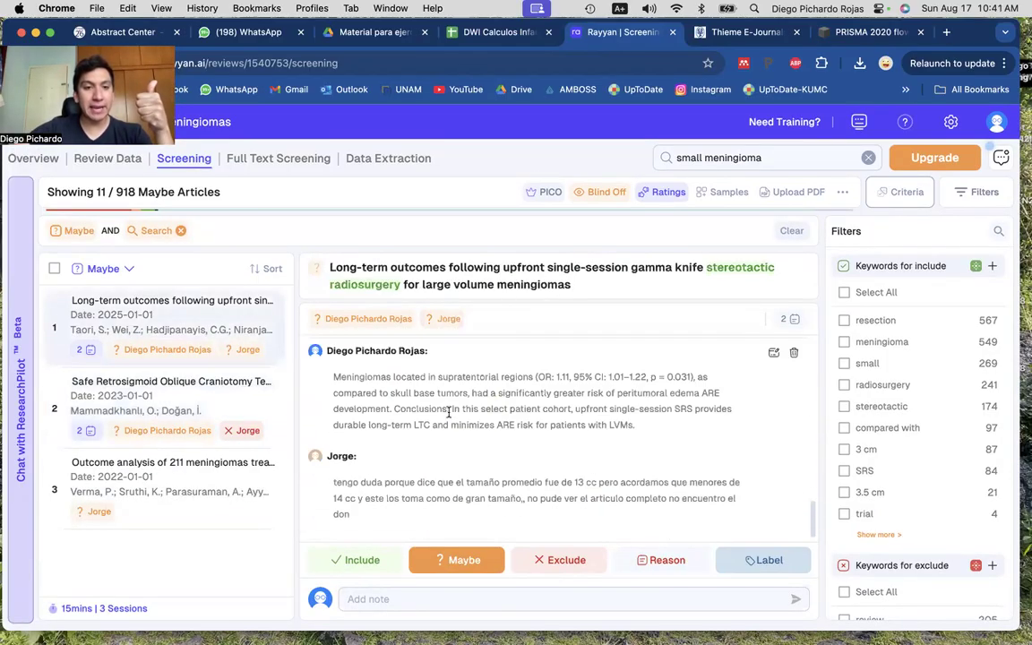
drag(333, 481, 395, 528)
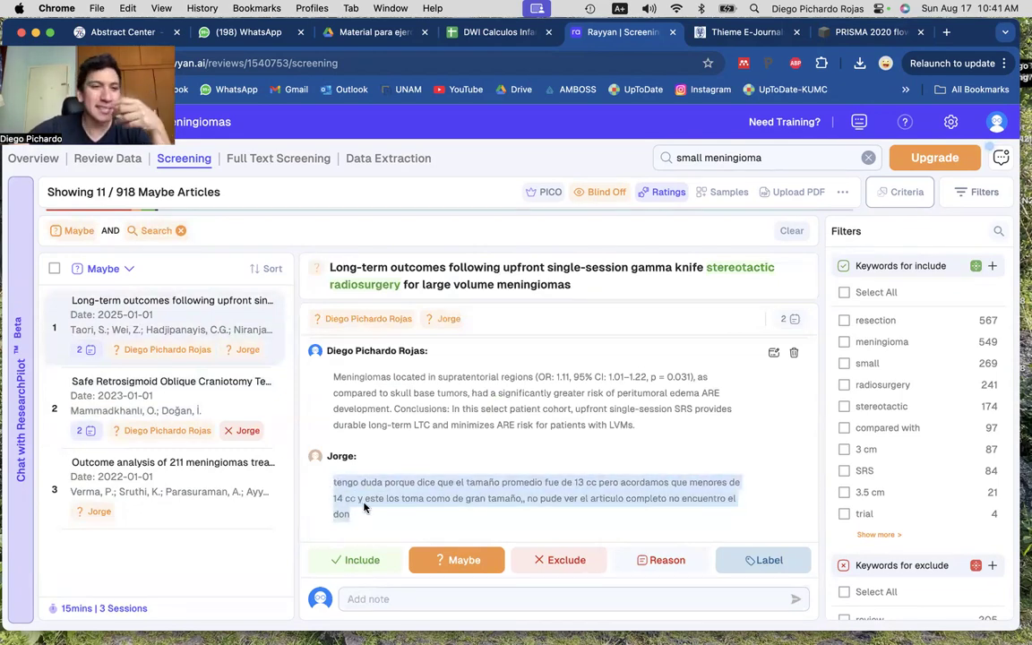
scroll(384, 471, up, 5)
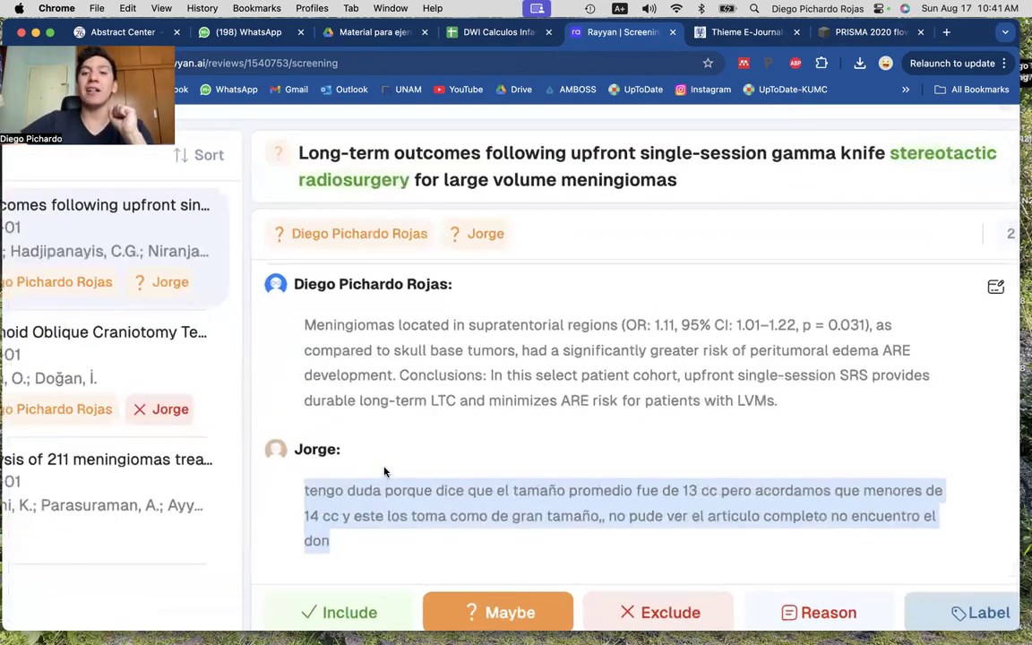
scroll(385, 471, down, 5)
View the Included articles and the Excluded articles using the inclusion filter
click(103, 268)
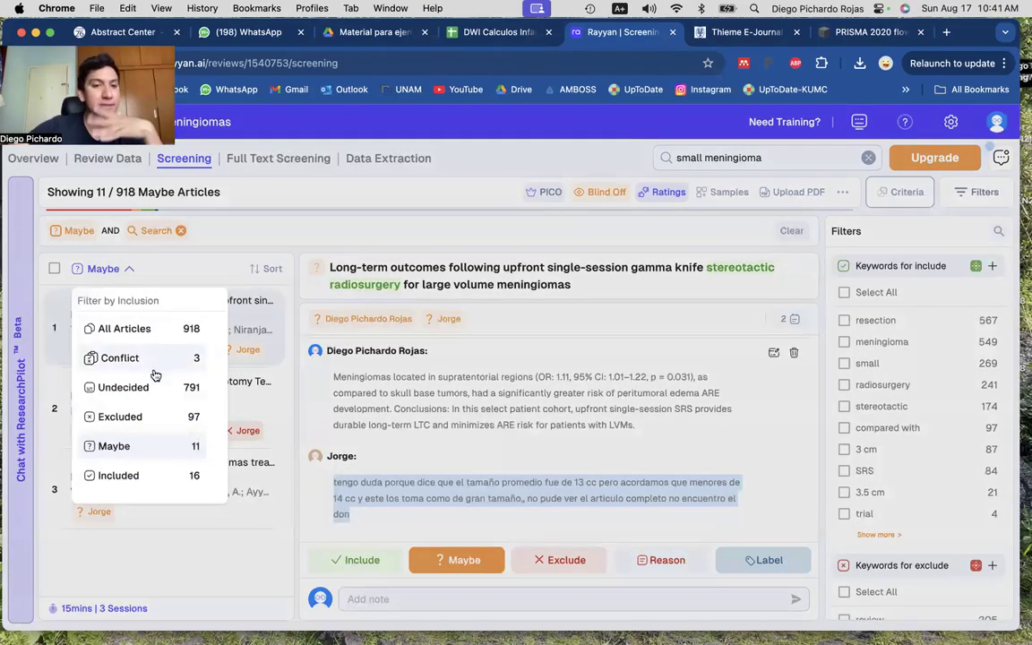
click(118, 475)
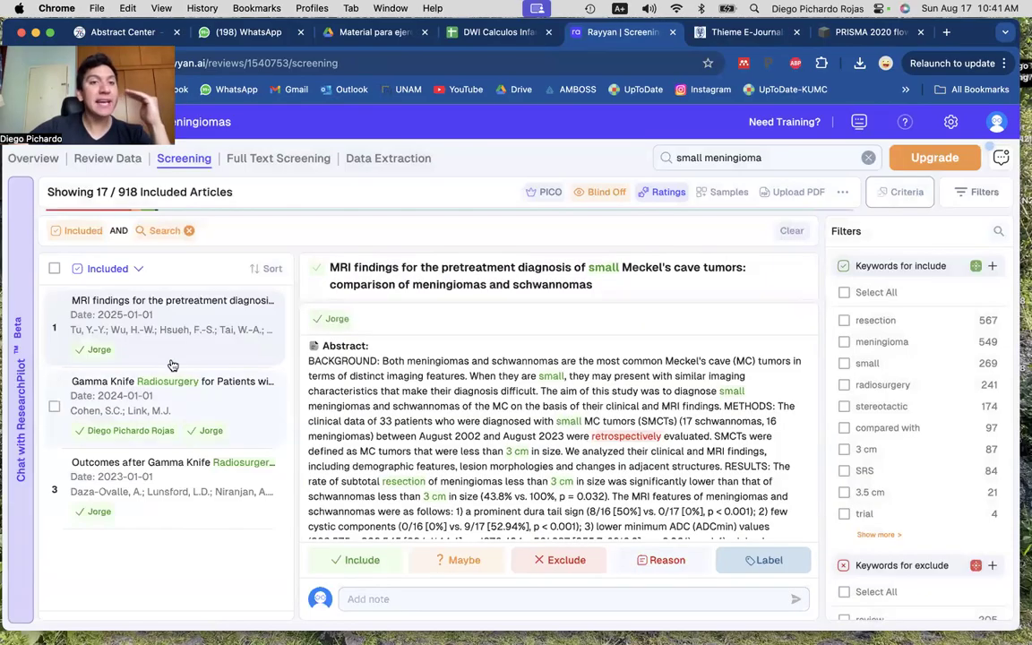
click(130, 269)
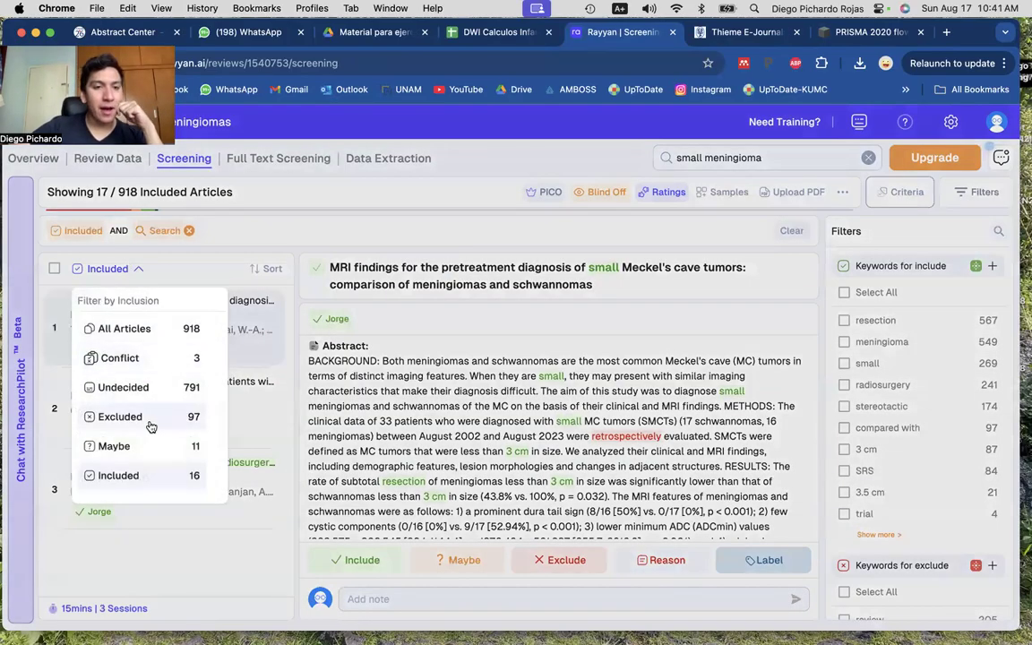
click(120, 416)
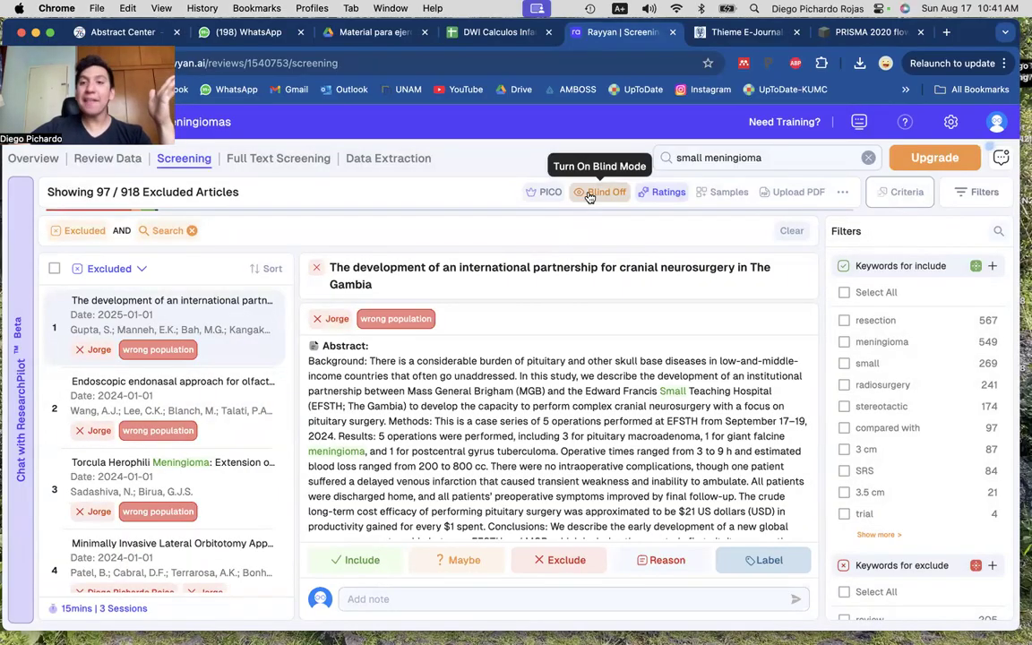
click(841, 192)
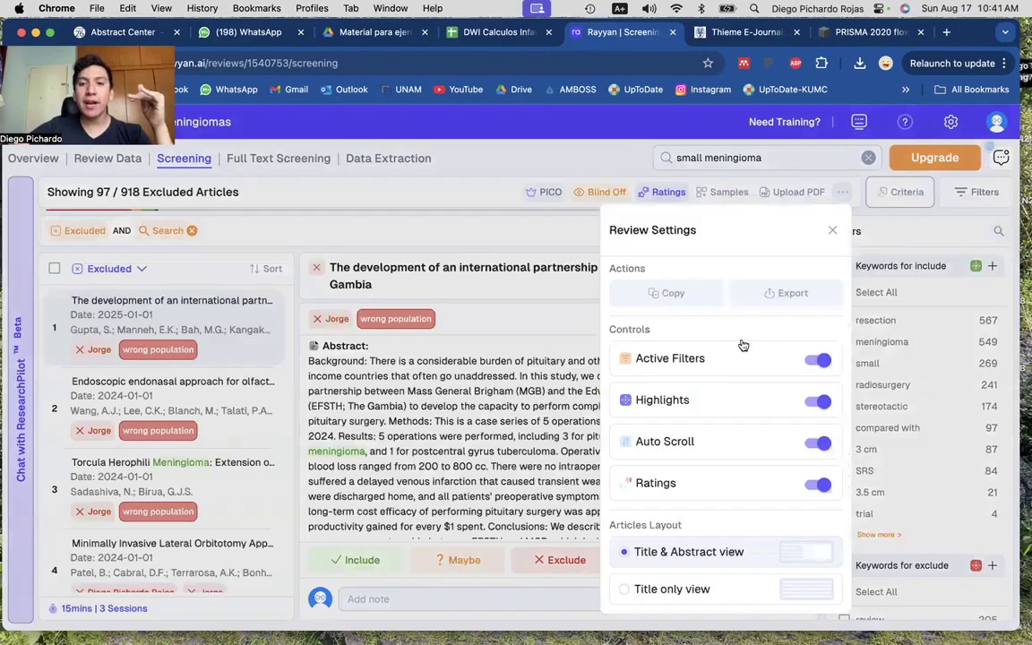
click(762, 296)
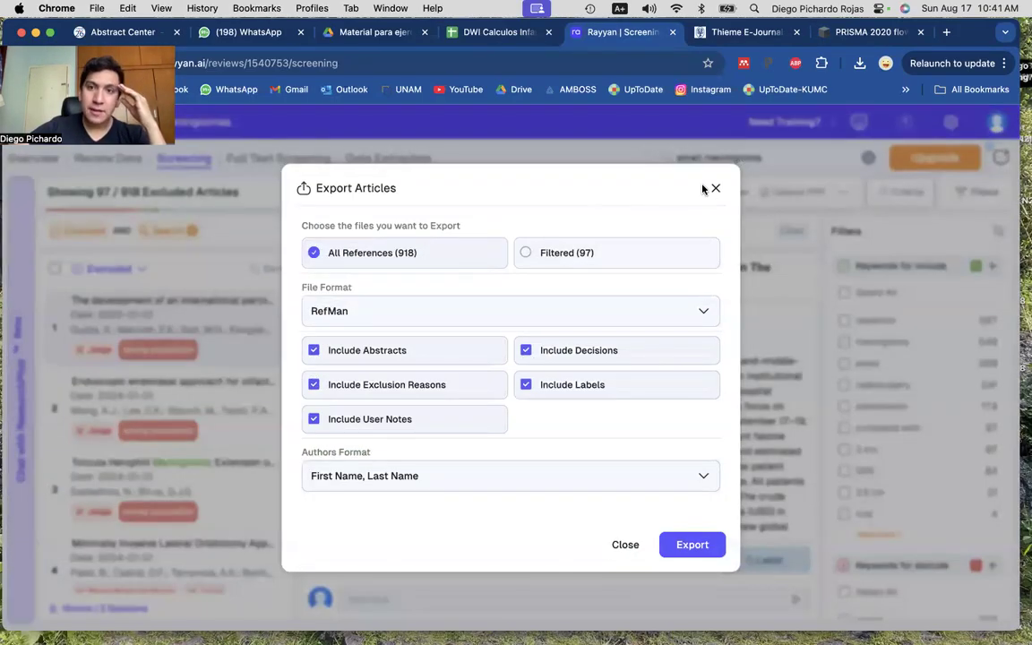
click(716, 188)
Filter the list to Included articles and set up an article export limited to the filtered references
click(112, 268)
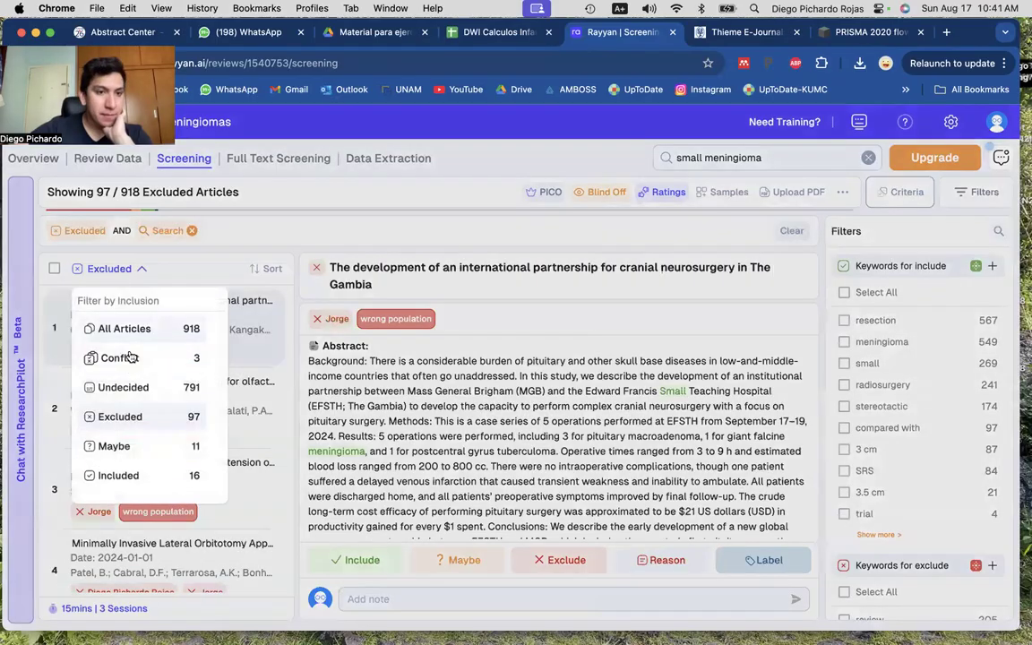
click(125, 475)
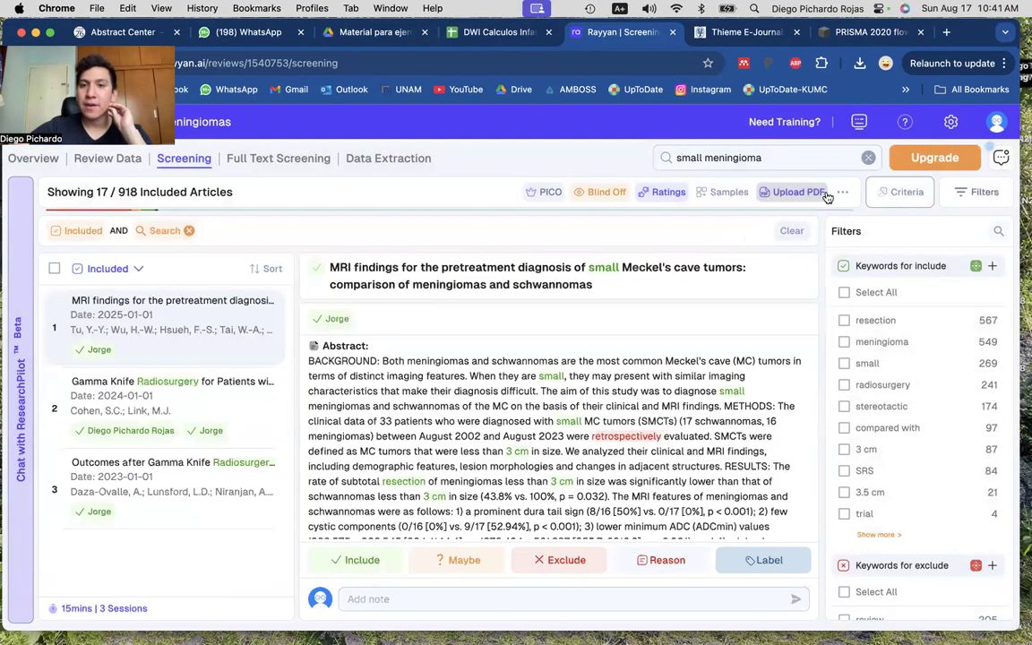
click(842, 191)
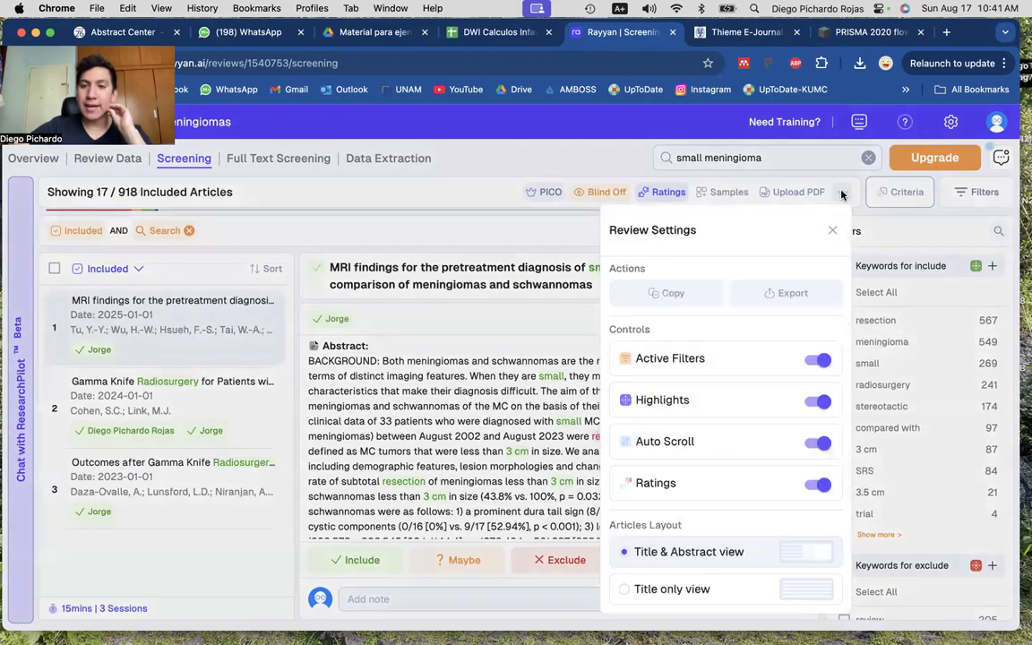
click(774, 298)
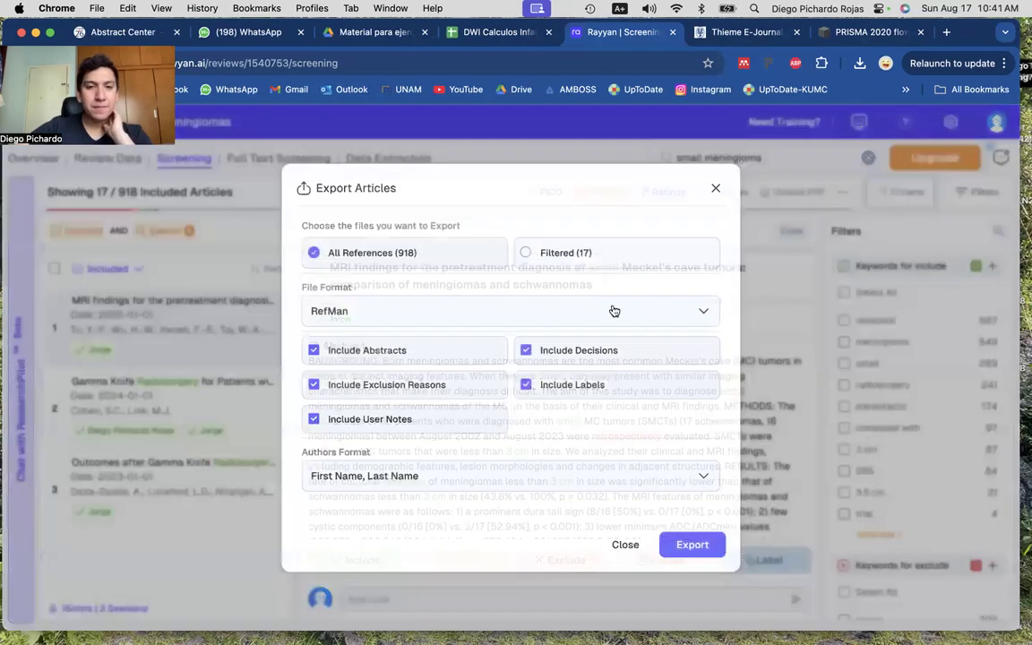
click(579, 255)
Set the export file format to CSV and leave out abstracts, decisions, exclusion reasons, labels and user notes
click(456, 309)
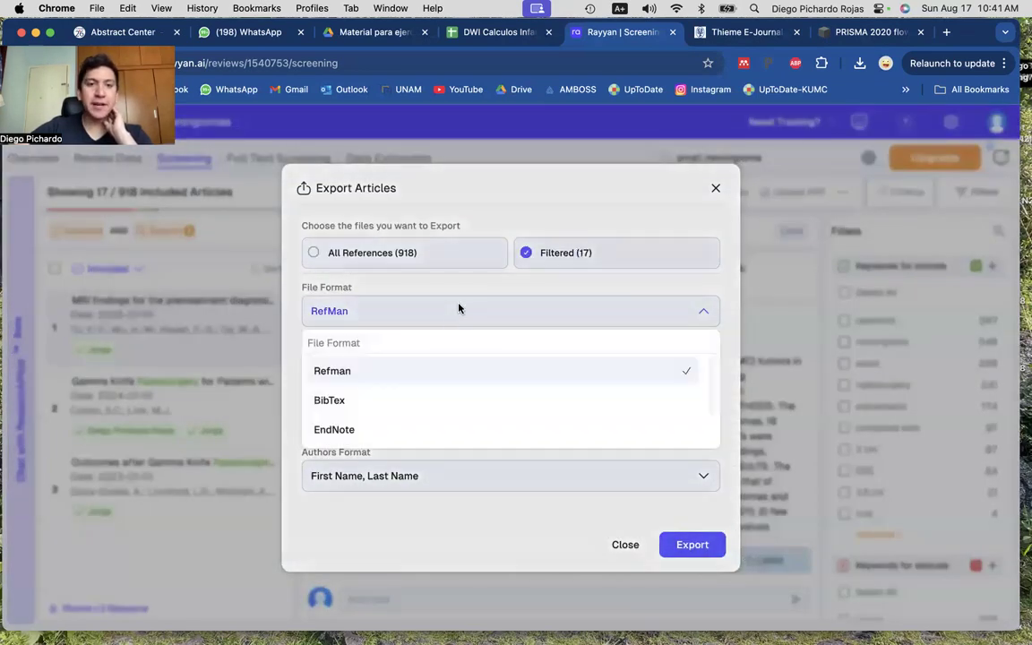
scroll(385, 430, down, 1)
click(354, 419)
click(368, 357)
click(533, 351)
click(501, 386)
click(533, 385)
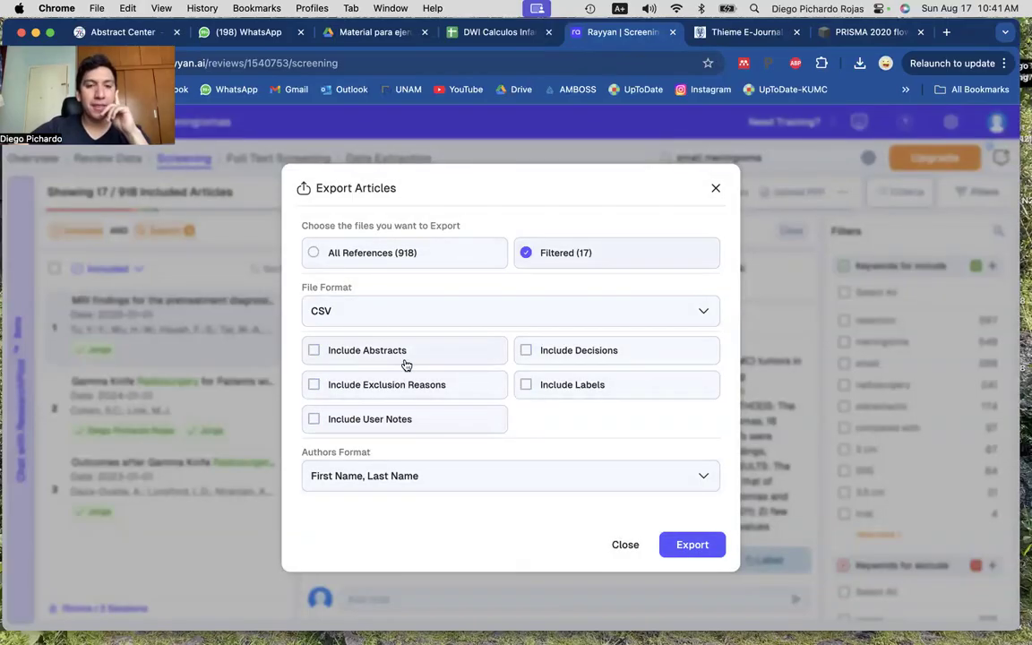
Set the authors format to LastFirst and export the filtered articles, dismissing the export notice
click(375, 475)
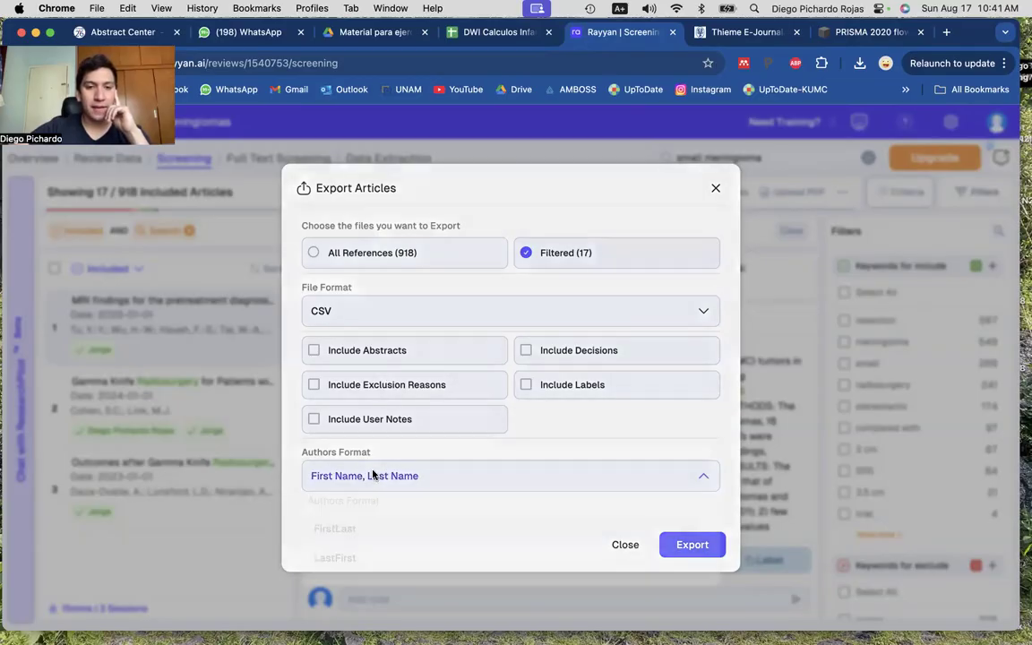
click(338, 560)
click(695, 547)
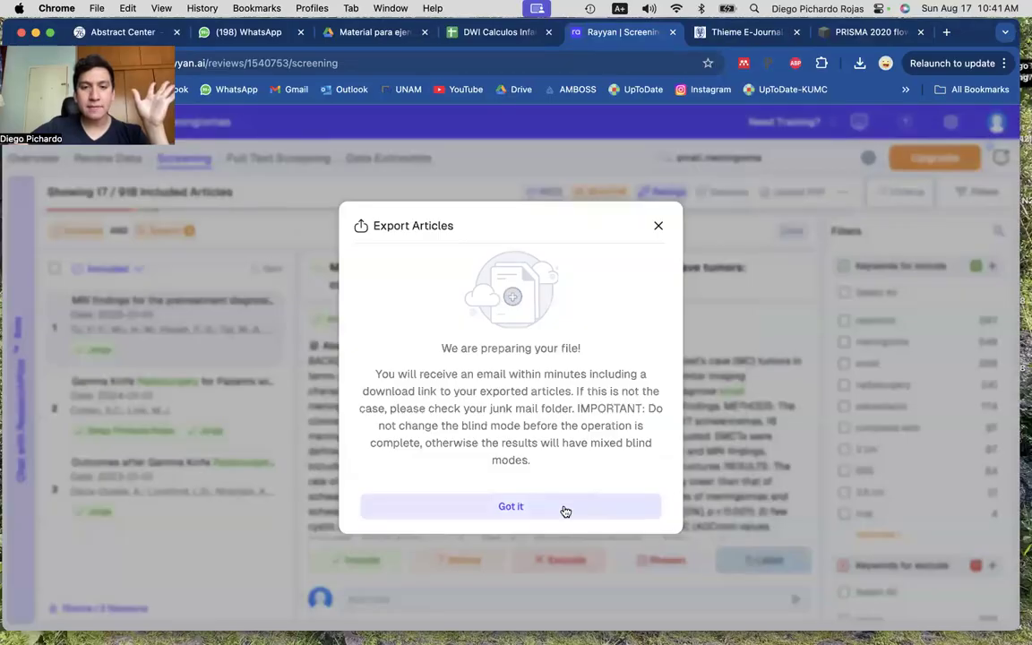
click(564, 507)
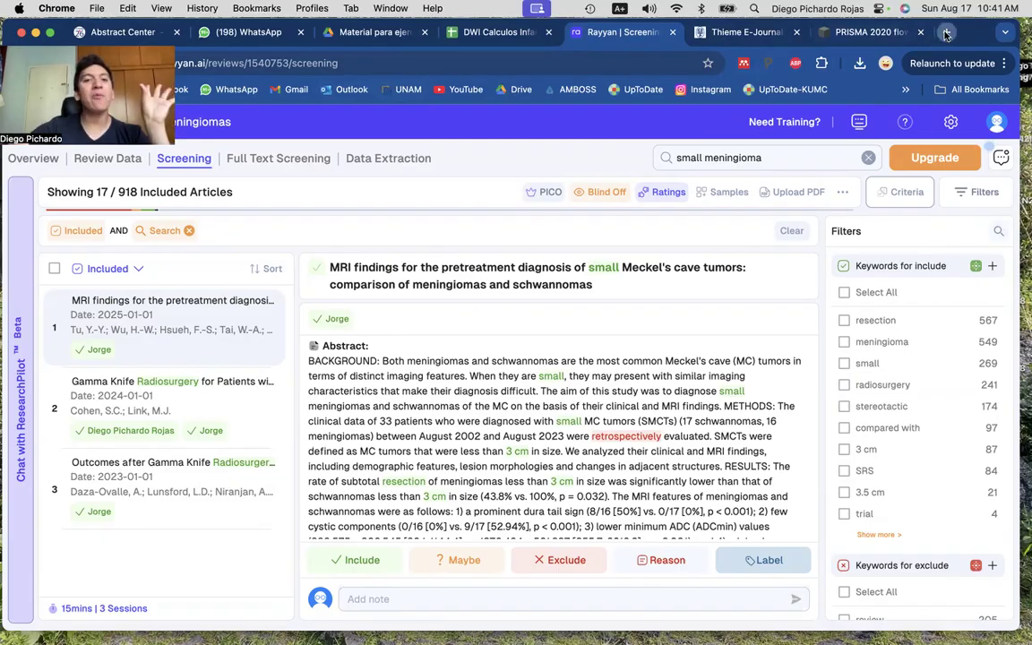
Open the Gmail inbox in a new tab and return to the Rayyan screening page
key(super+t)
click(288, 90)
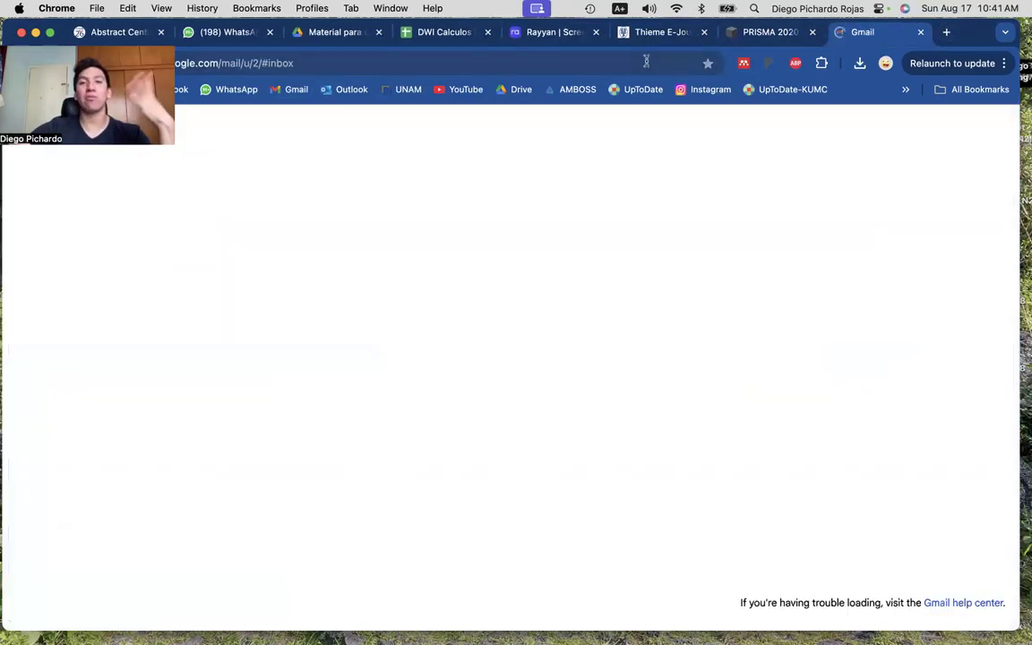
click(543, 31)
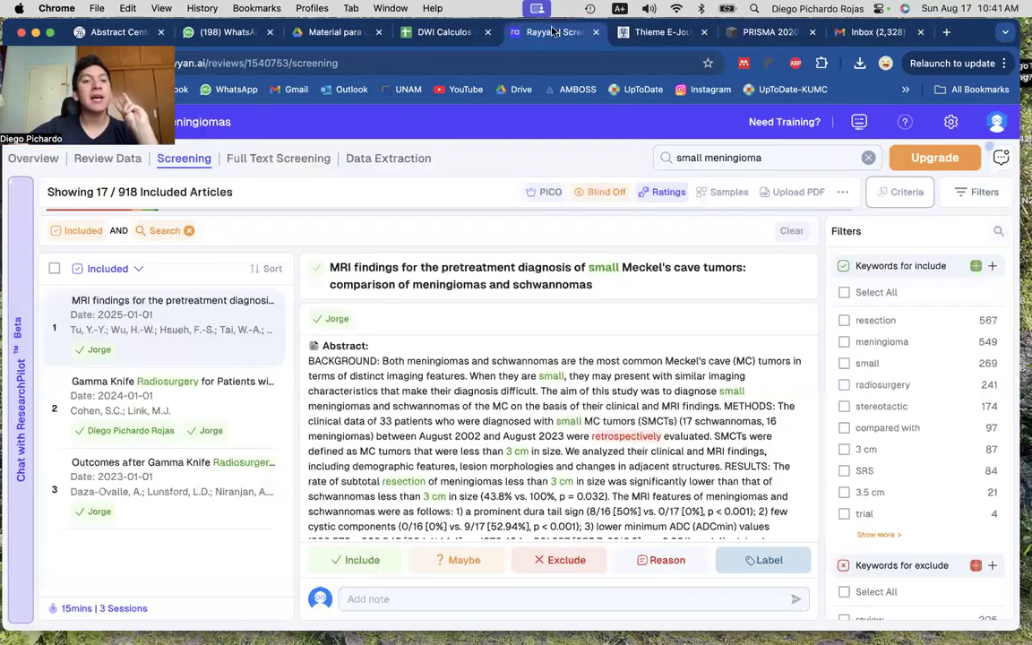
View the Conflict articles and the Maybe articles using the inclusion filter
click(125, 270)
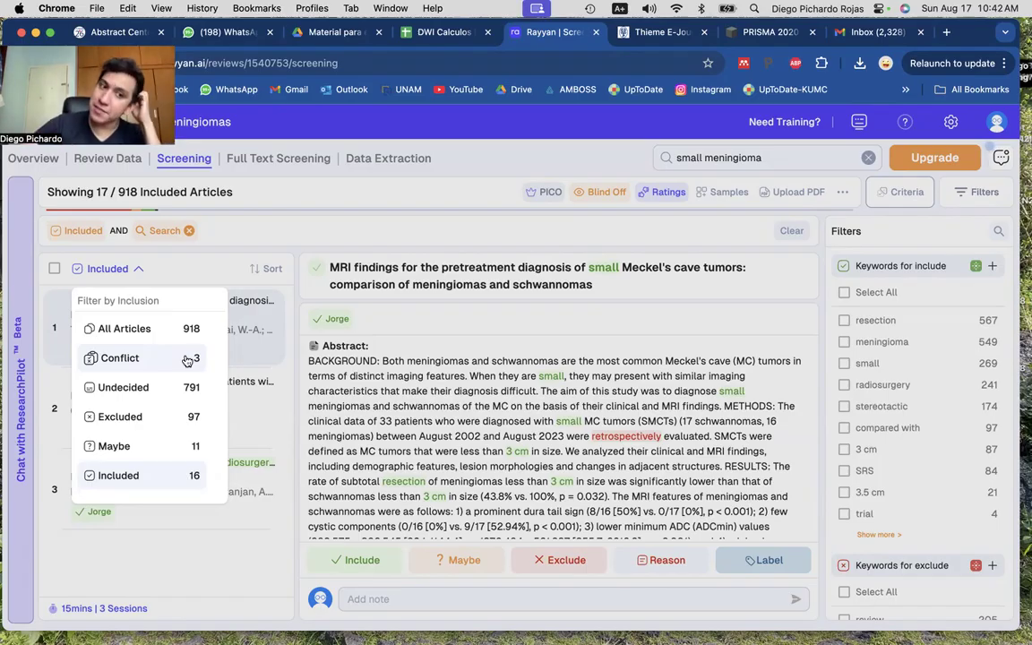
click(187, 360)
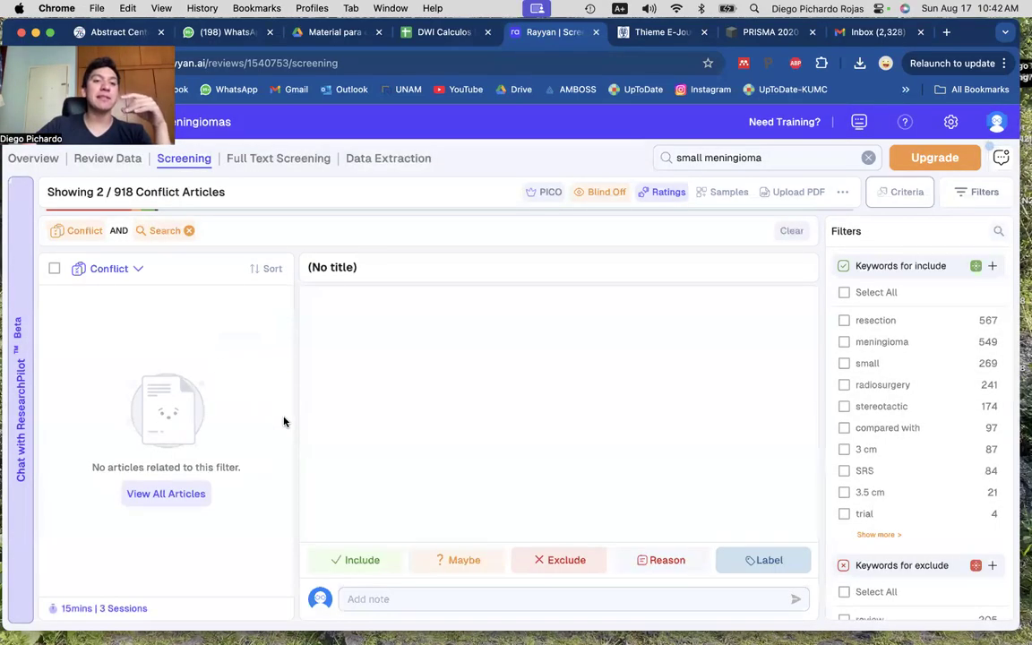
click(134, 269)
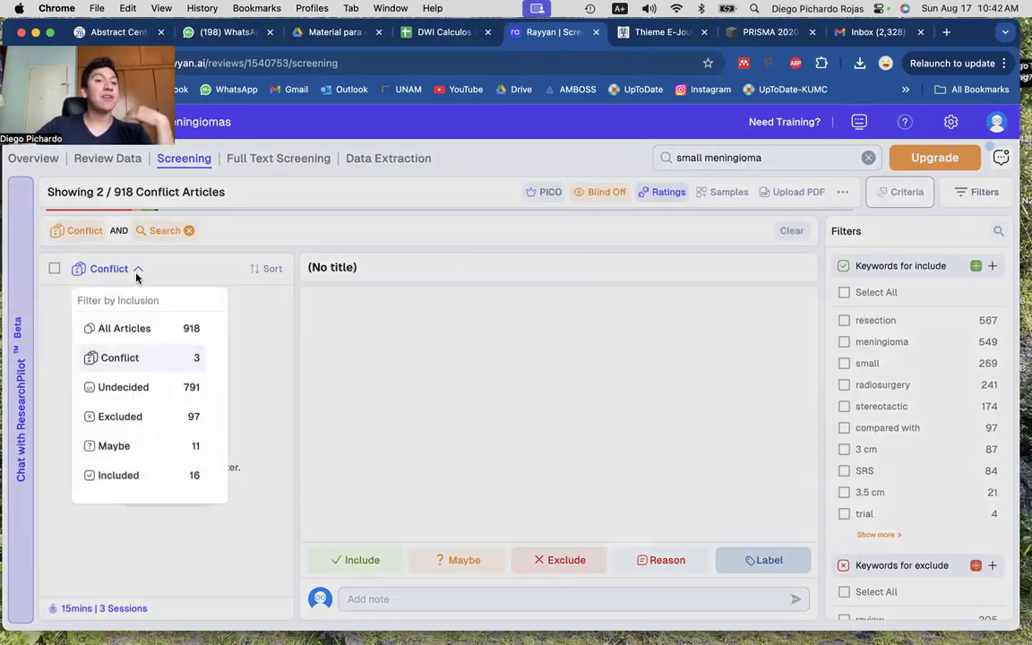
click(152, 459)
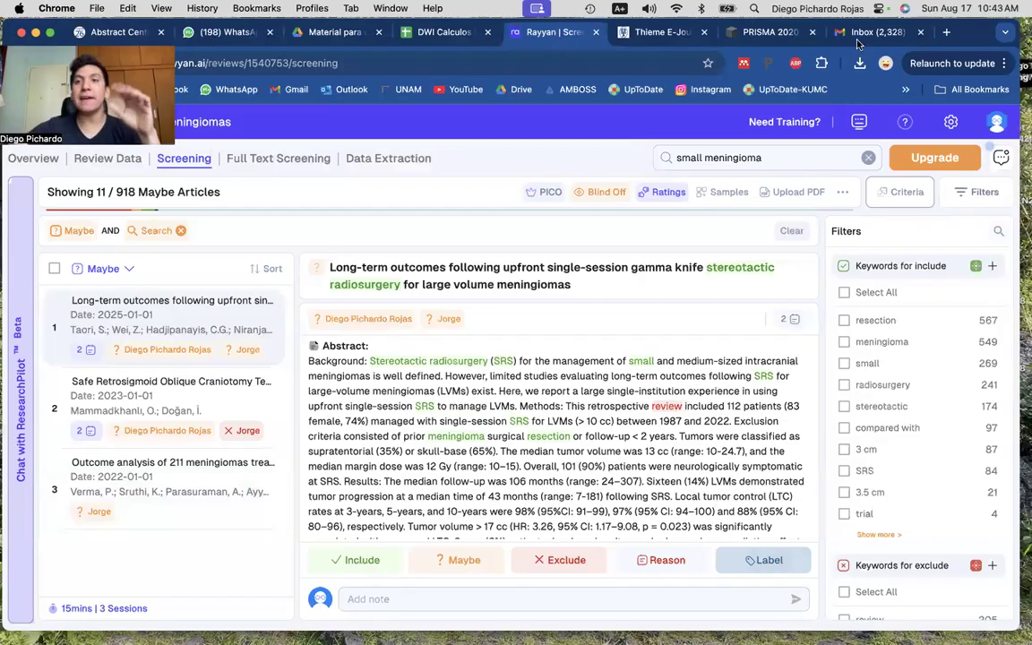
click(947, 33)
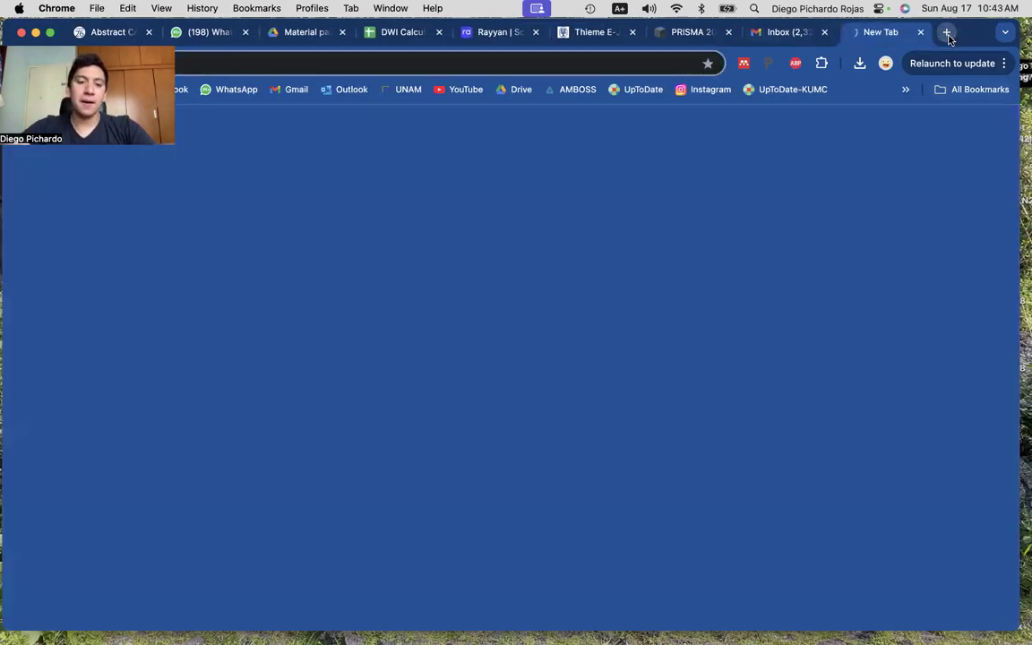
text(pe)
key(BackSpace)
key(BackSpace)
key(BackSpace)
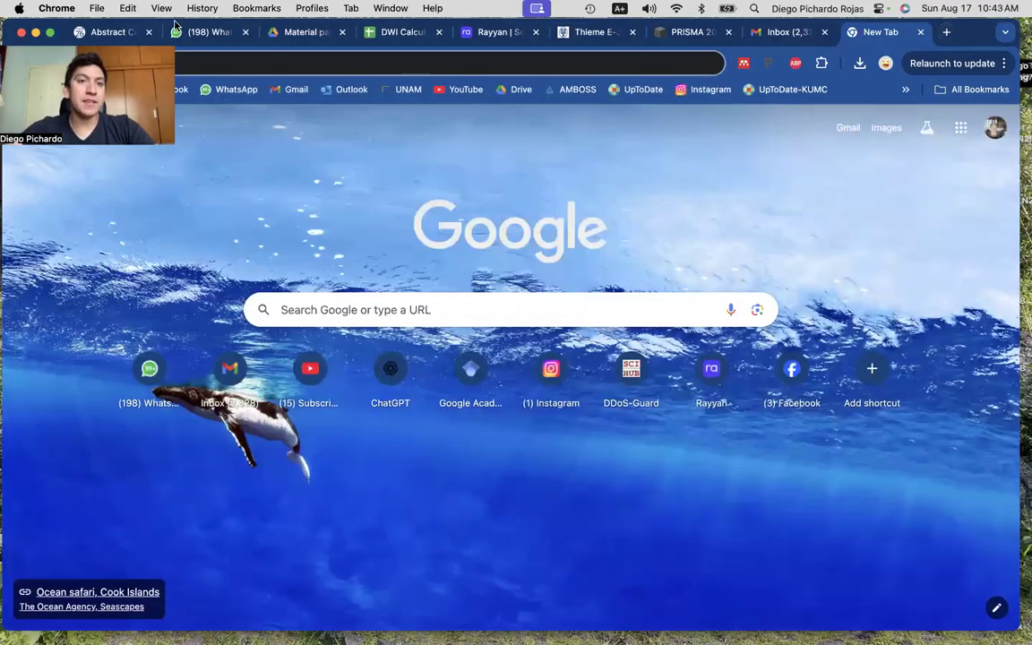
Switch to WhatsApp, search the chats for "petro" and open the Petroclival Meningiomas group
click(176, 27)
double_click(156, 164)
text(petro)
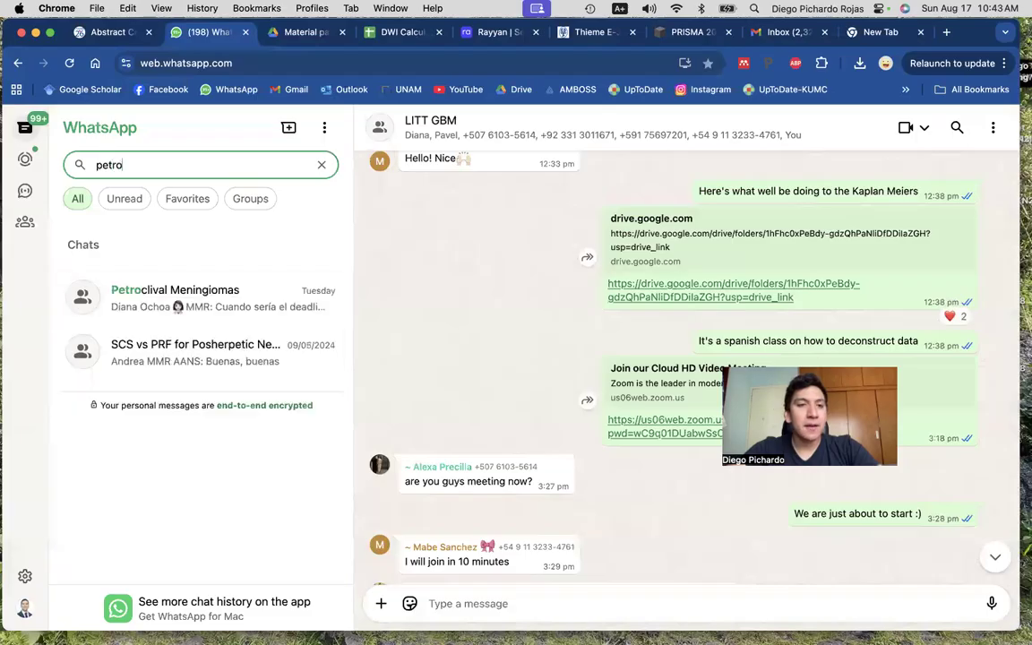
click(178, 291)
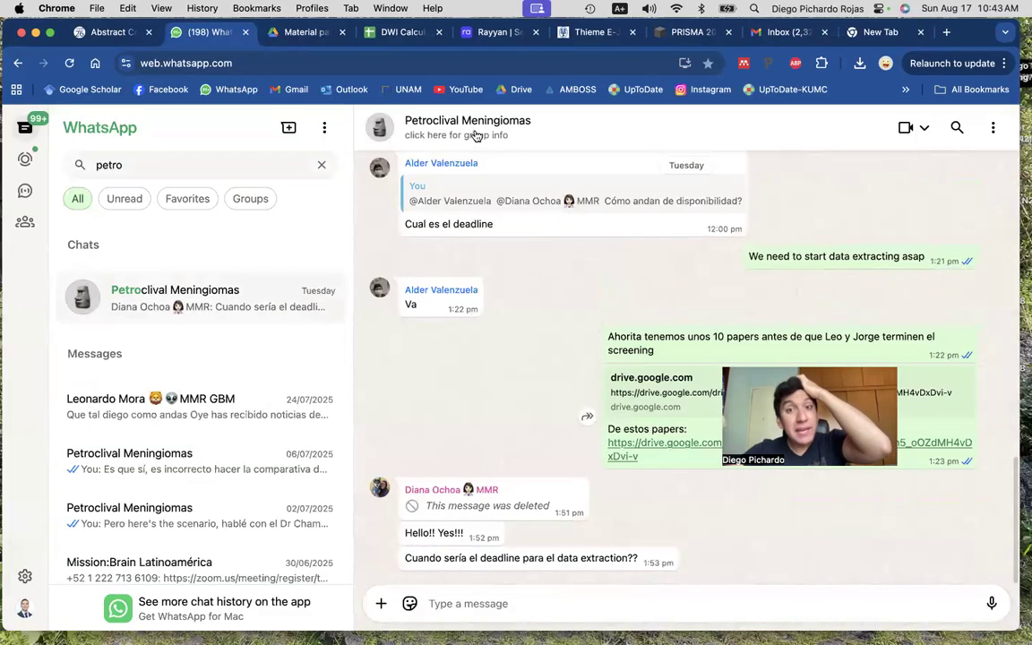
Expand the group's full description and open its ARTICLE LIST folder in Google Drive
click(476, 134)
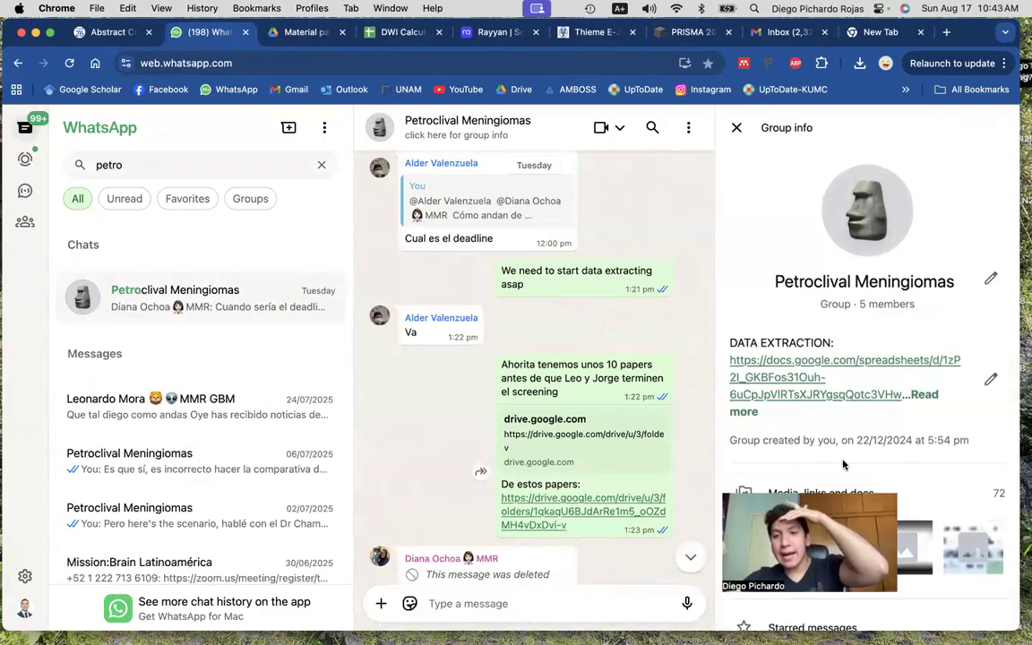
click(922, 395)
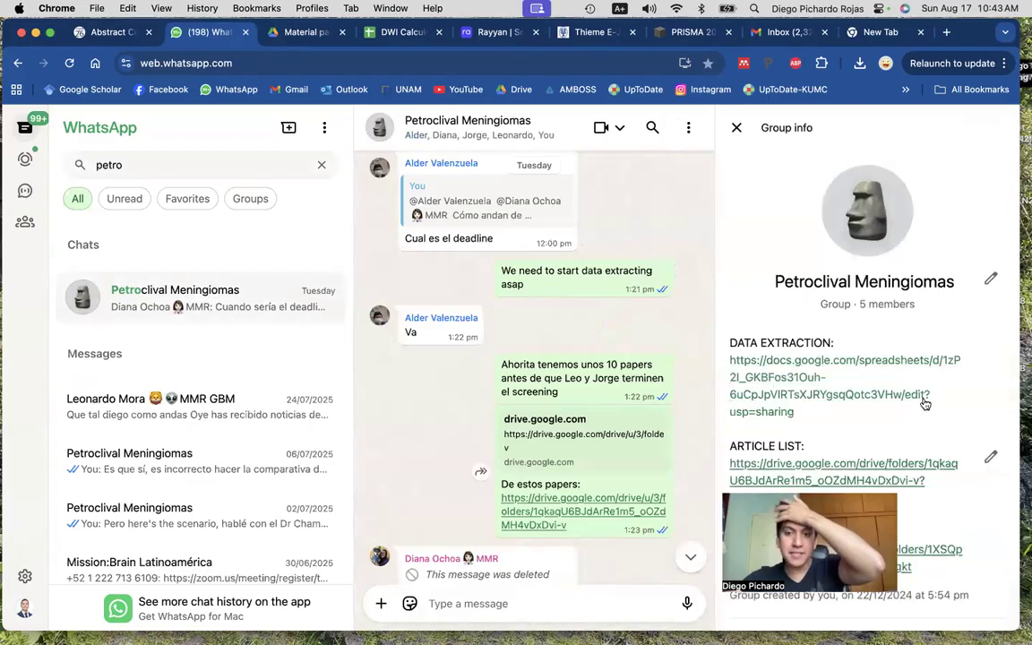
click(767, 464)
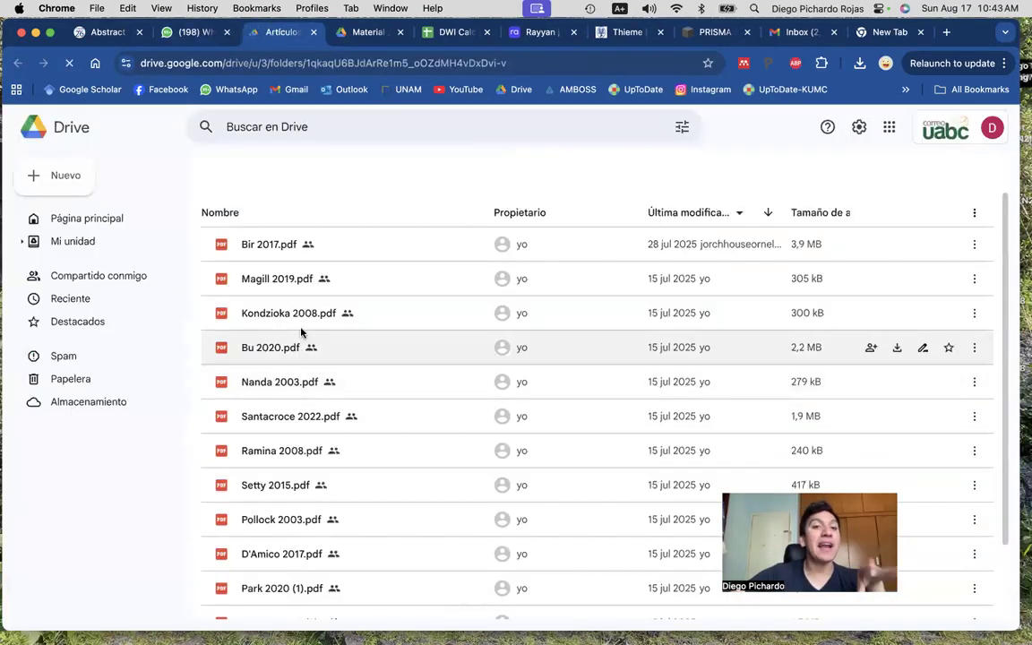
Open Bir 2017.pdf from the Drive folder and examine its recurrence figure and Follow-Up Results table
click(269, 282)
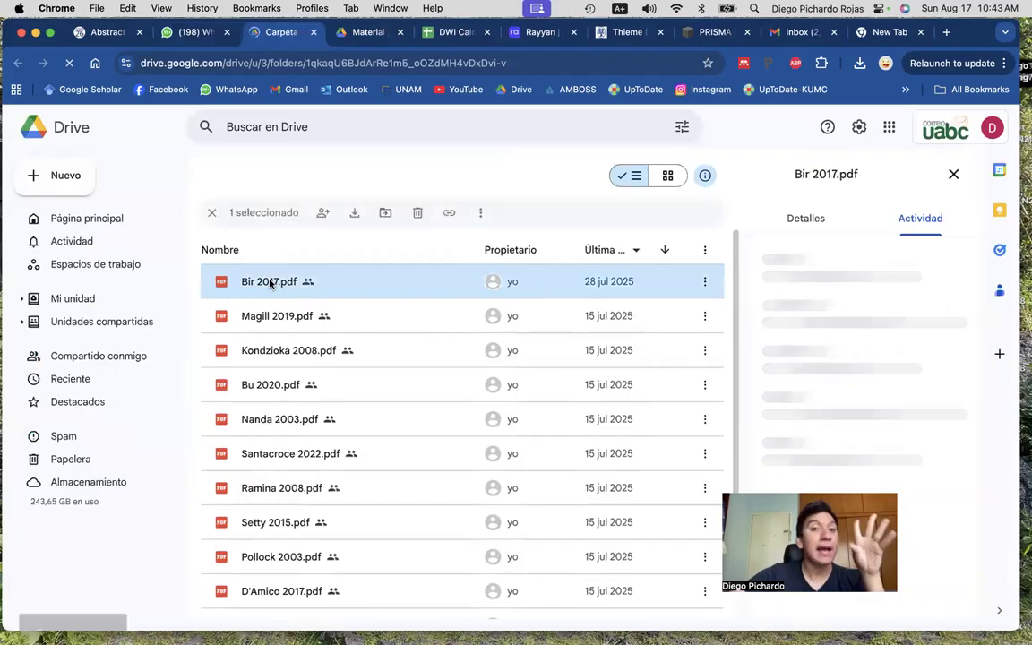
double_click(255, 281)
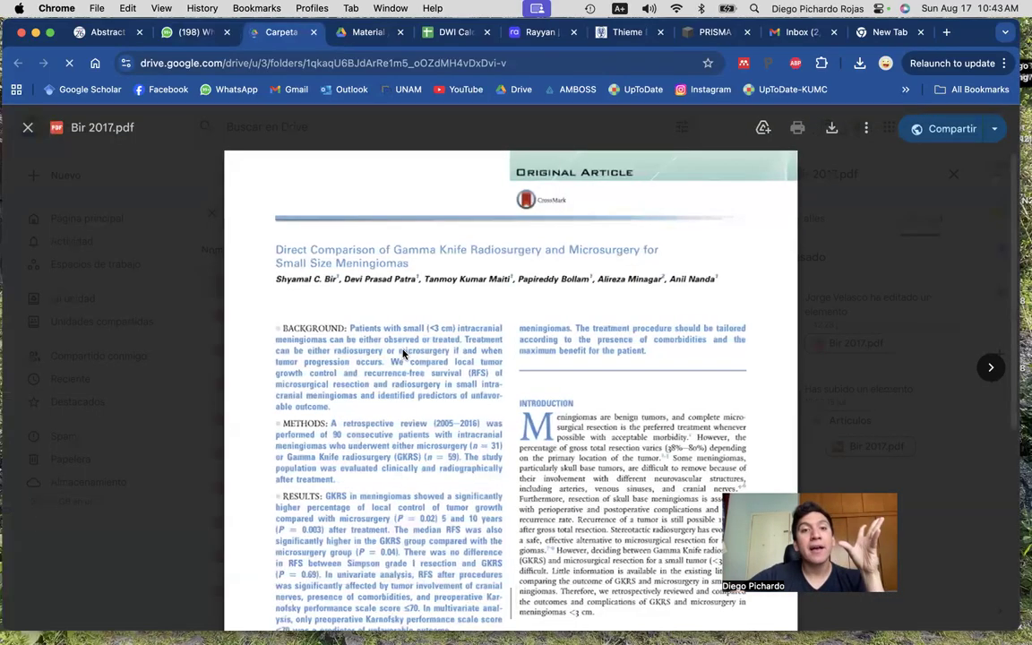
scroll(403, 292, up, 3)
scroll(403, 292, down, 3)
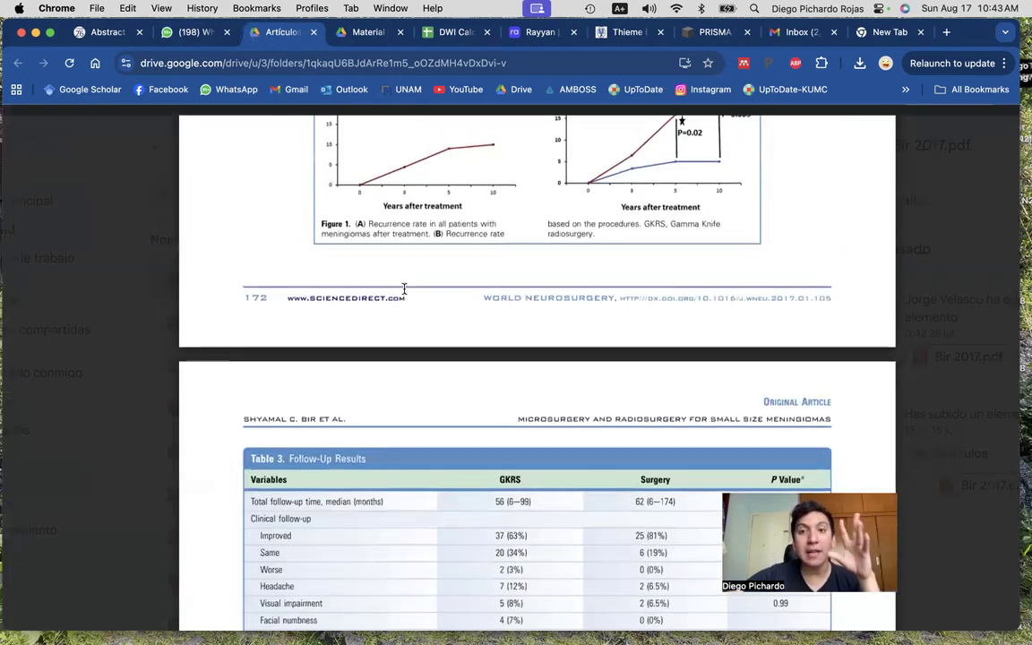
scroll(403, 288, up, 1)
scroll(592, 311, down, 2)
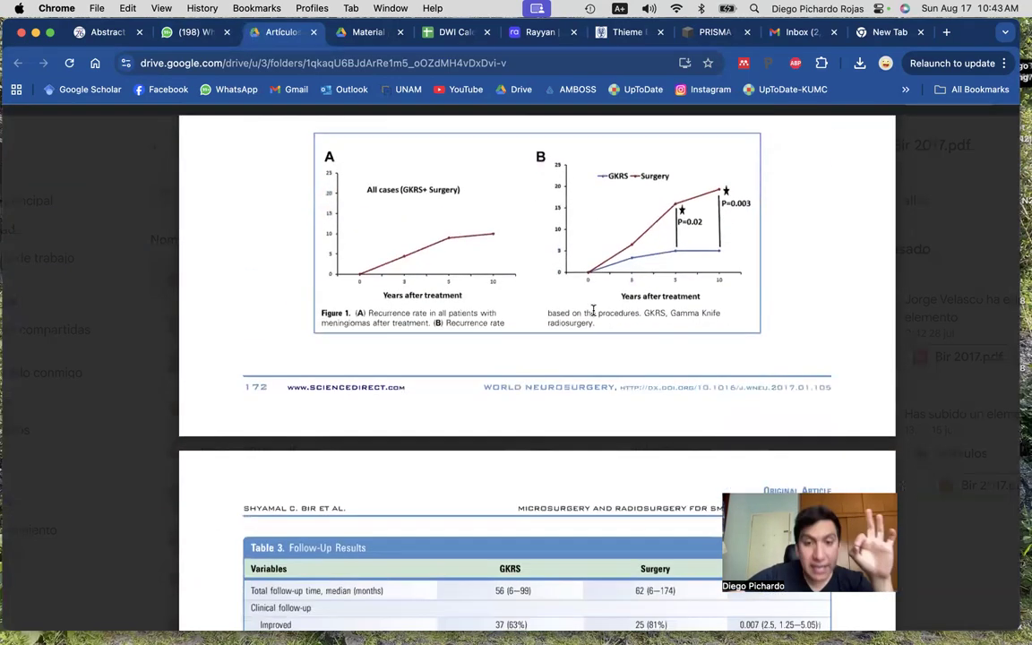
scroll(592, 310, down, 3)
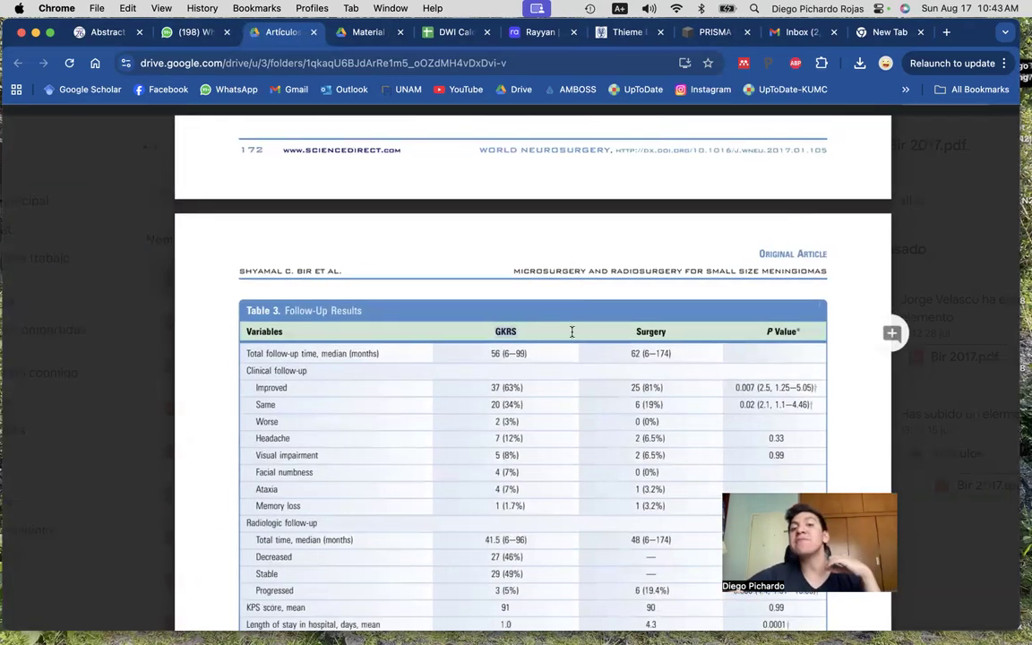
scroll(571, 331, down, 2)
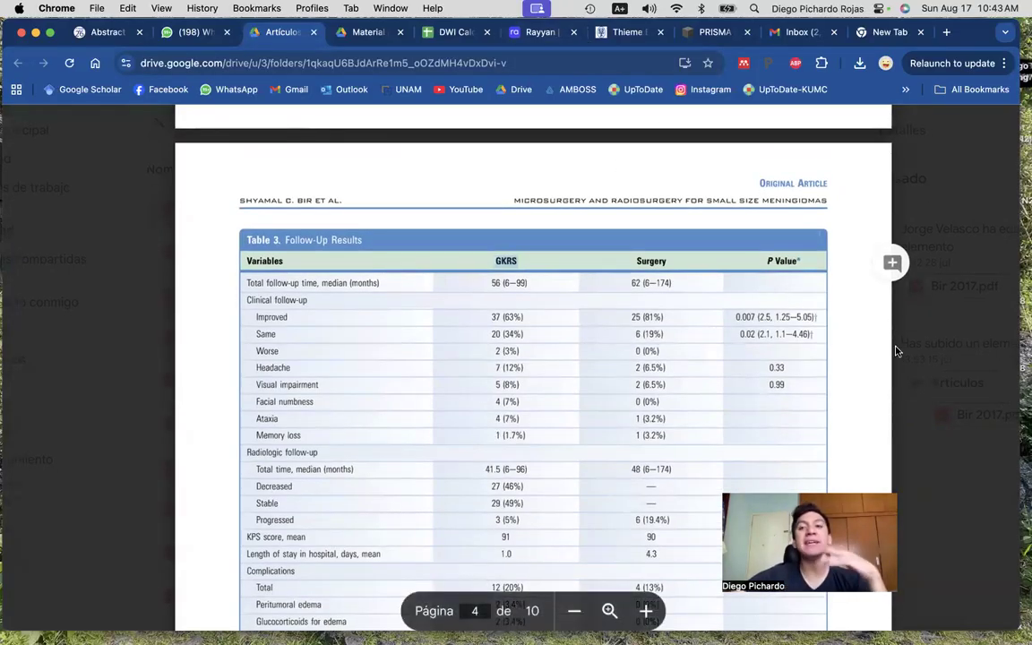
click(917, 364)
Return to Rayyan and turn blind mode on for the Small Meningiomas review
click(512, 39)
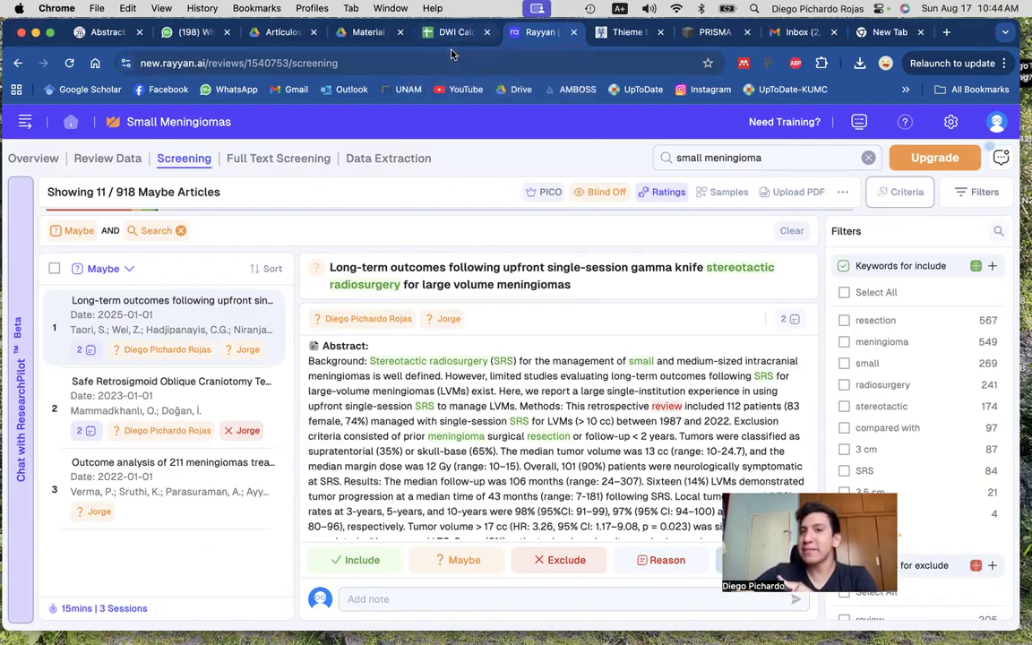
click(600, 193)
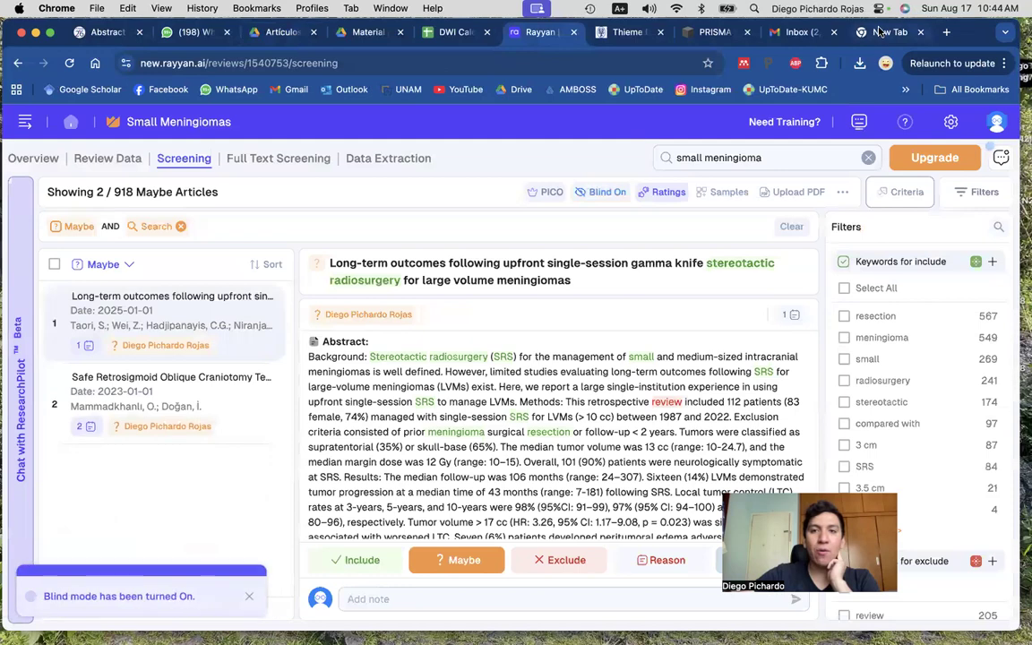
Switch to Gmail and open the inbox of the institutional UABC account
click(873, 32)
click(797, 32)
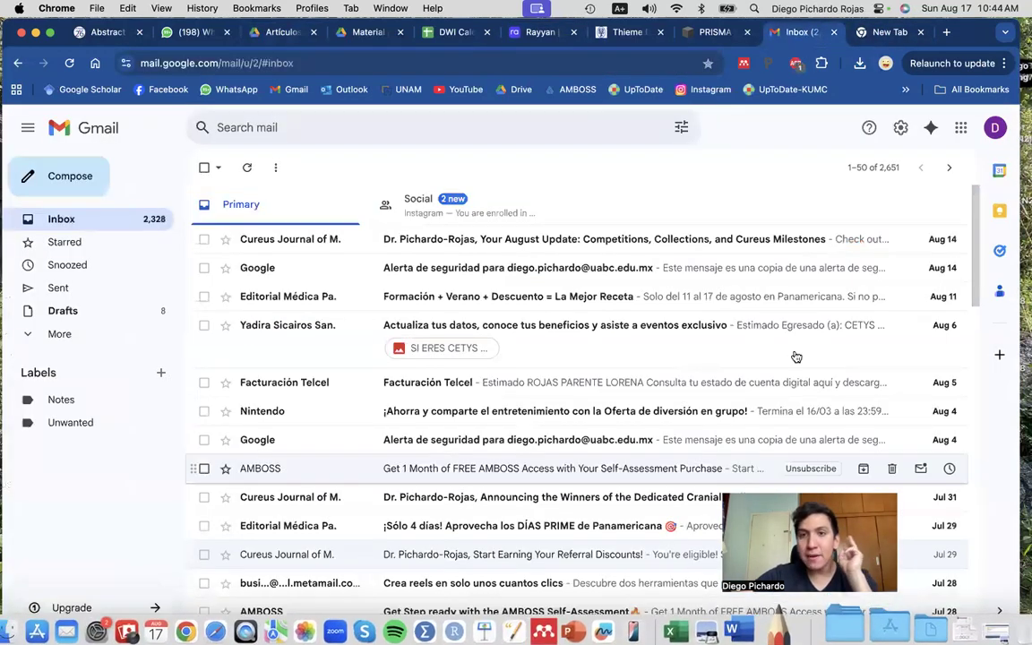
click(994, 127)
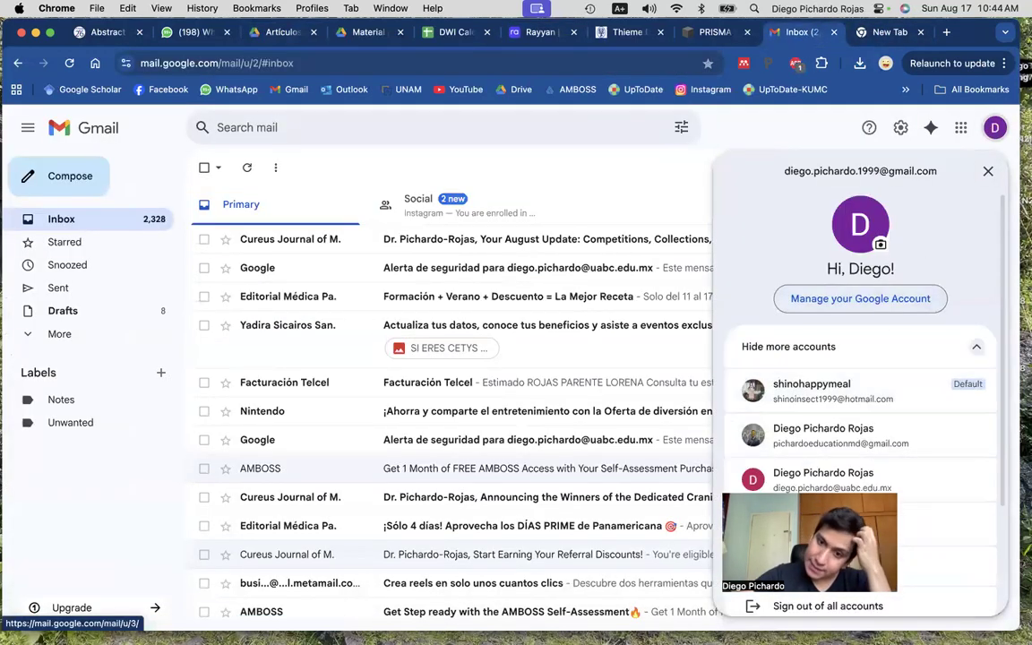
click(936, 513)
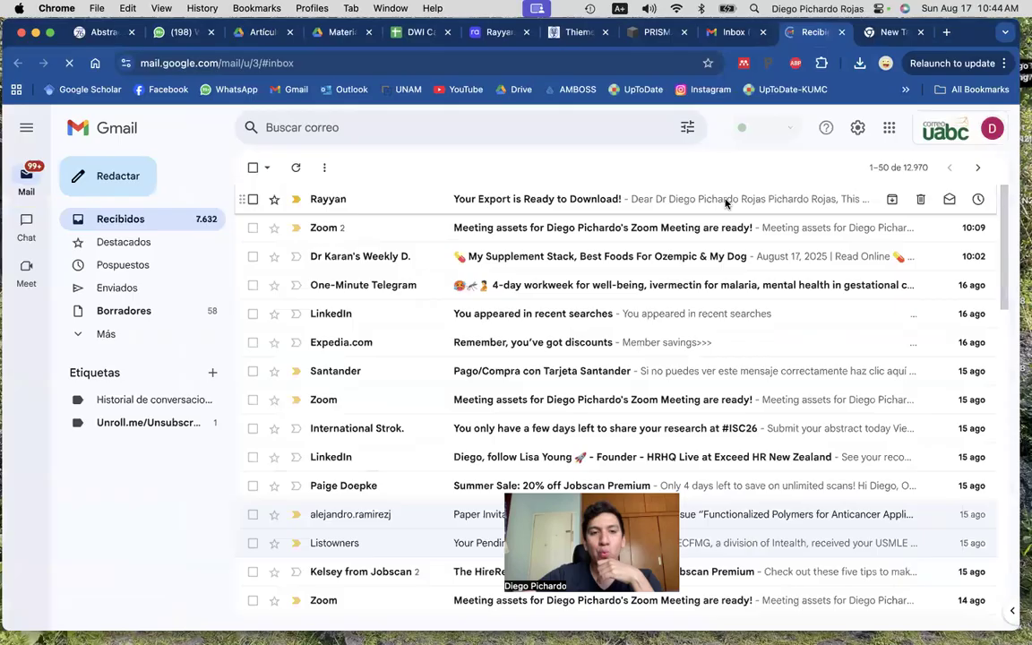
Open Rayyan's export email, download the exported articles' ZIP file and display the Downloads folder contents
click(725, 201)
scroll(627, 376, down, 2)
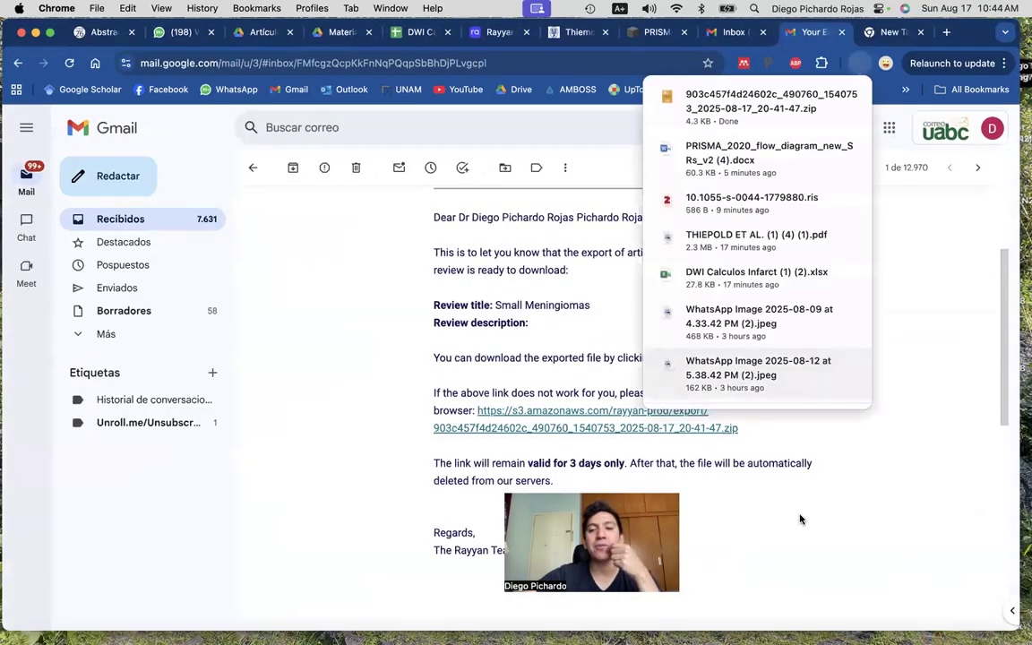
click(931, 616)
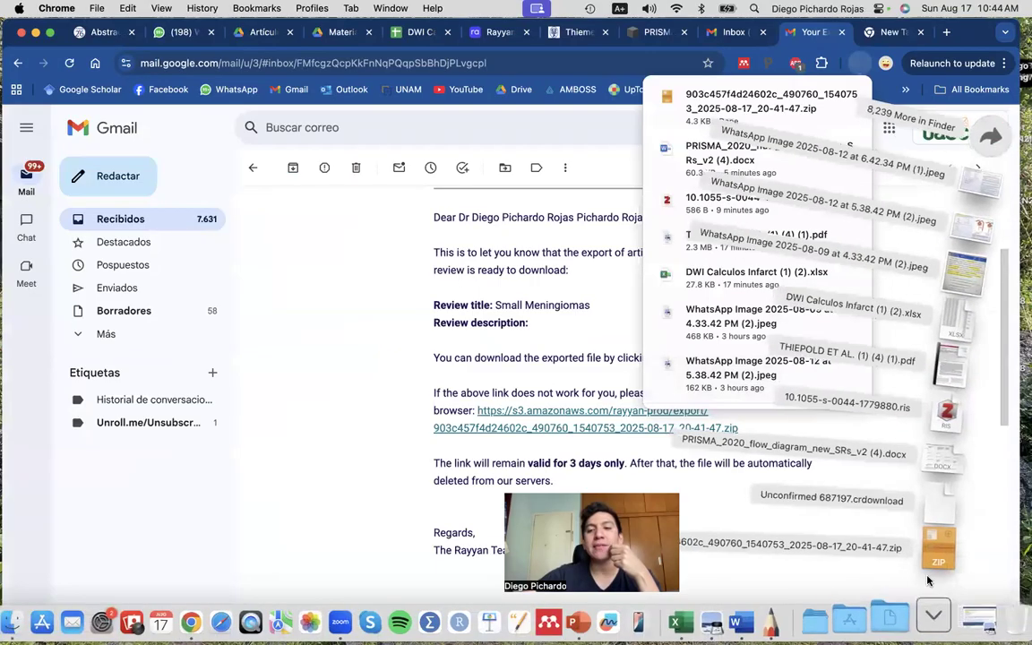
Extract the downloaded Rayyan export ZIP and open the extracted folder in Finder
click(935, 559)
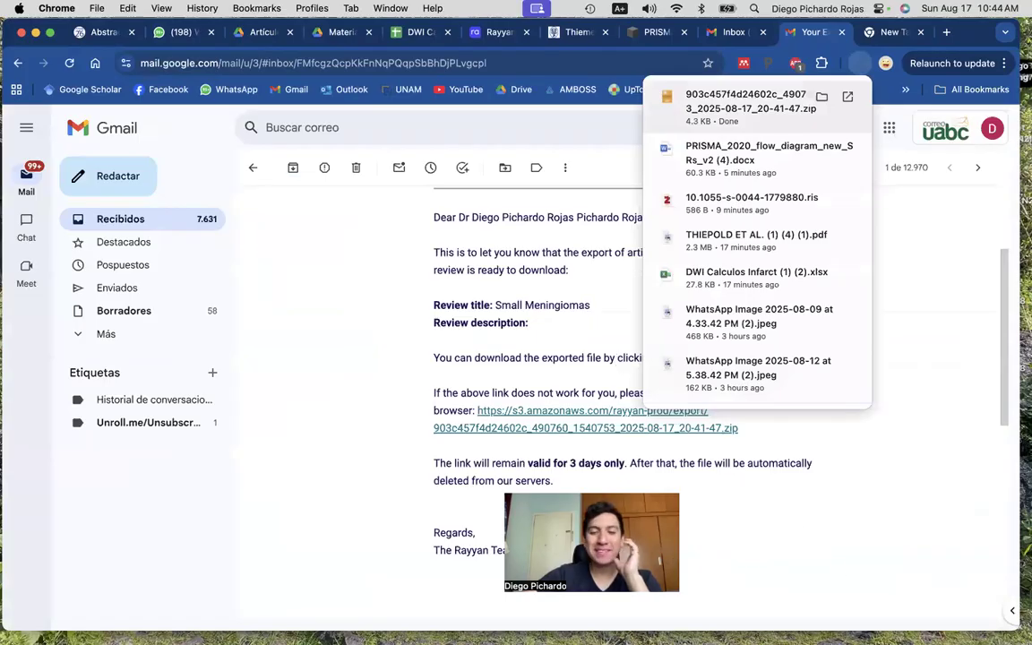
click(931, 621)
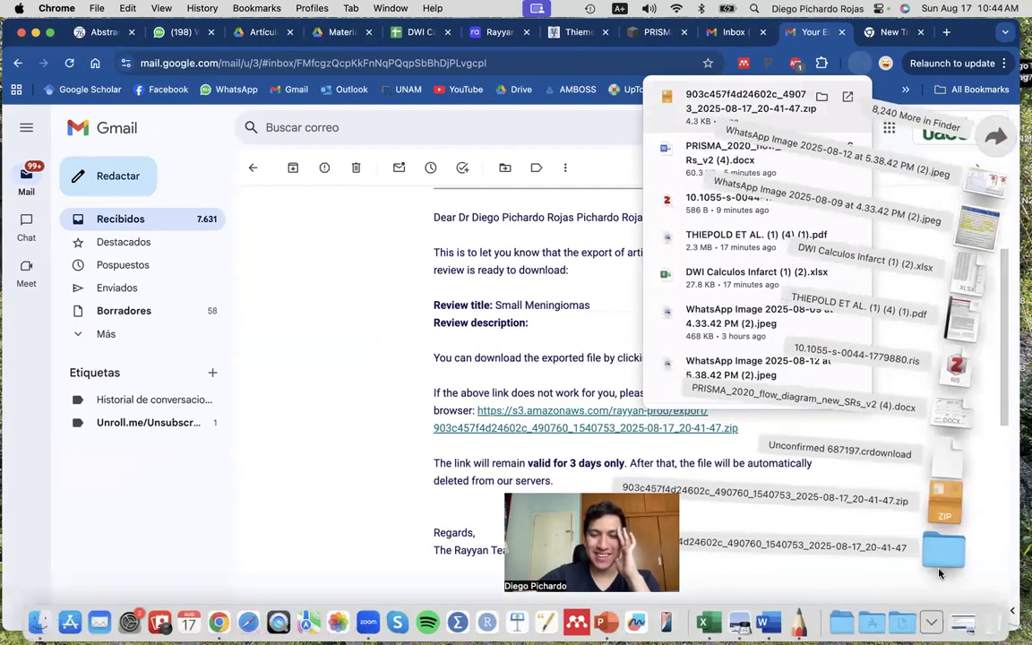
click(938, 568)
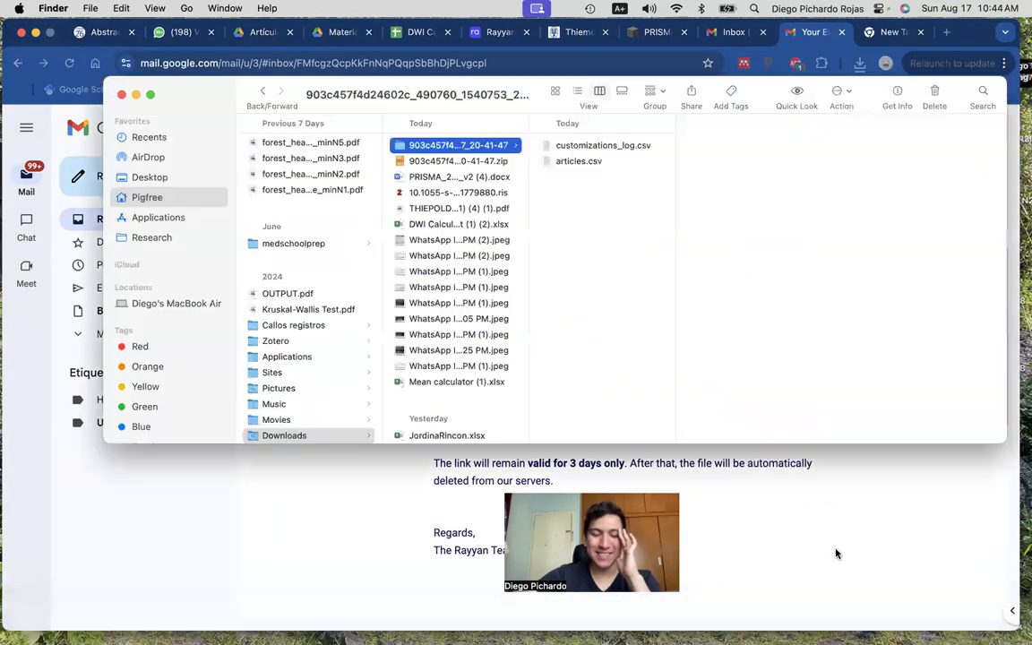
Open articles.csv from the extracted export folder in Microsoft Excel
click(588, 162)
right_click(587, 164)
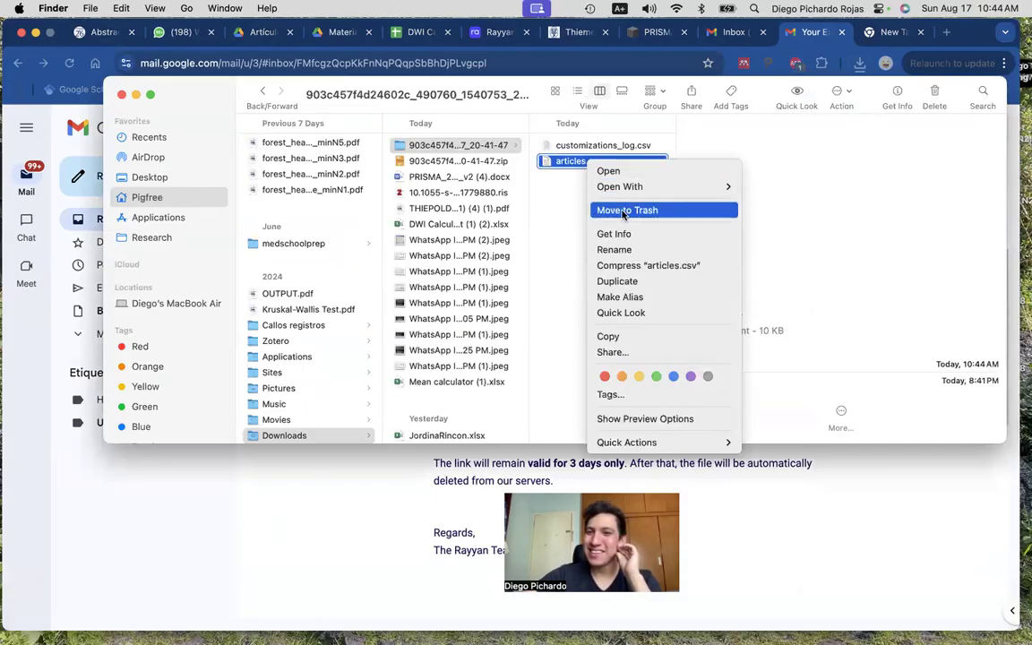
mouse_move(729, 186)
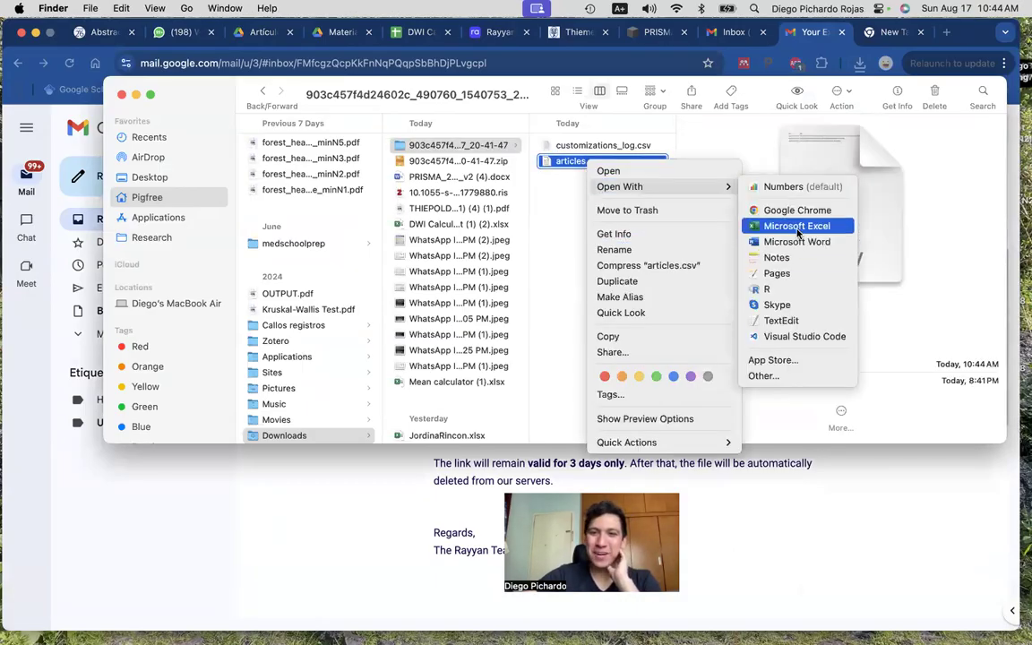
click(797, 227)
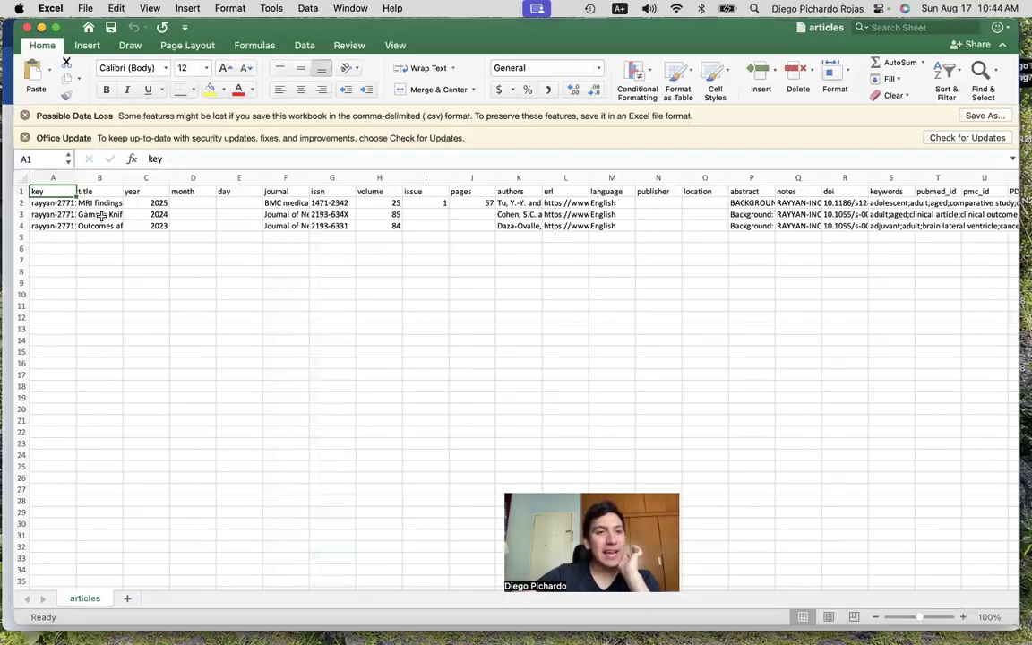
Examine the exported articles' columns in the articles sheet, selecting the title entries and the authors entries
drag(85, 204, 99, 230)
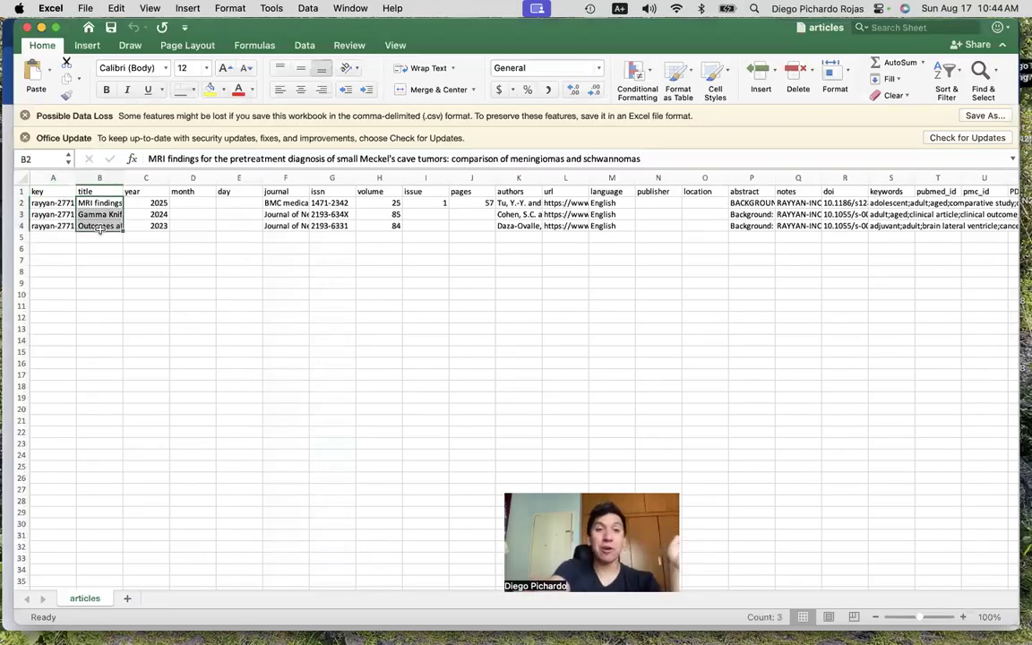
scroll(100, 230, right, 8)
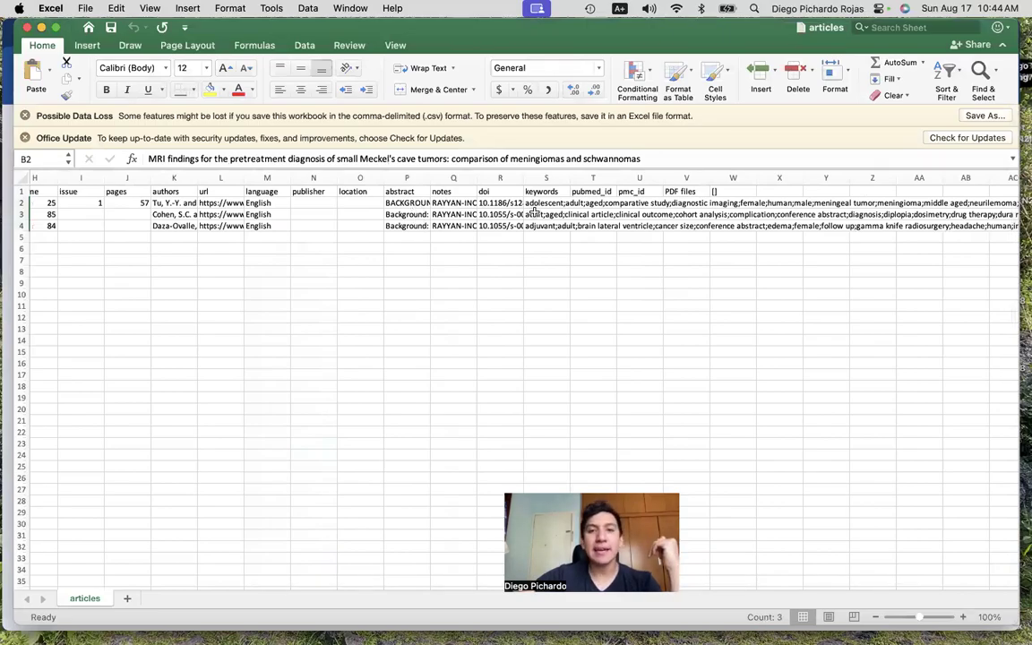
scroll(218, 215, left, 8)
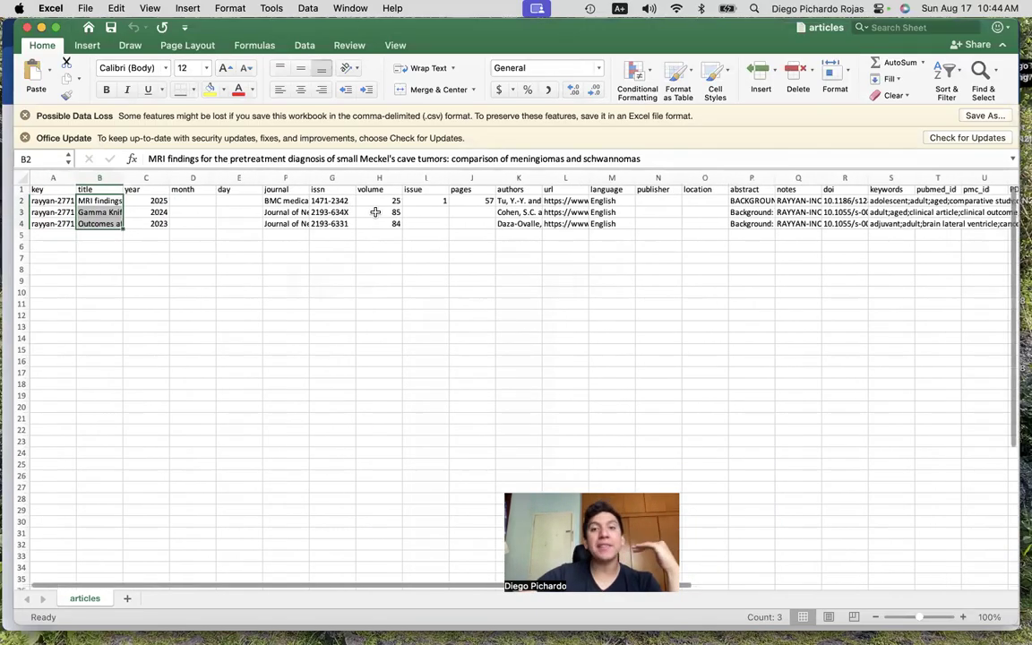
scroll(300, 210, up, 1)
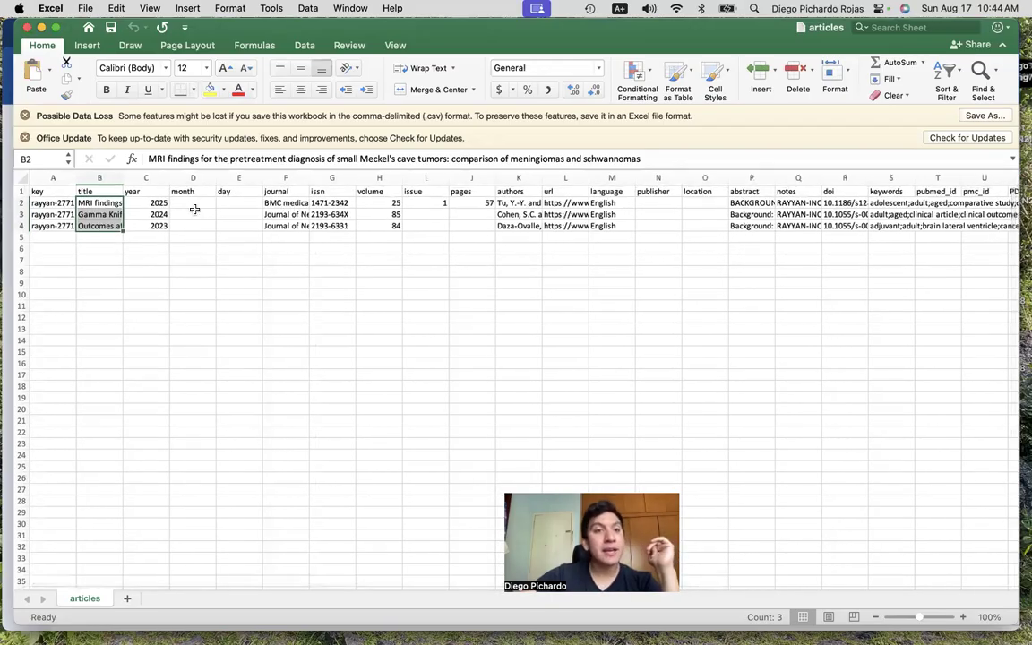
drag(519, 203, 528, 227)
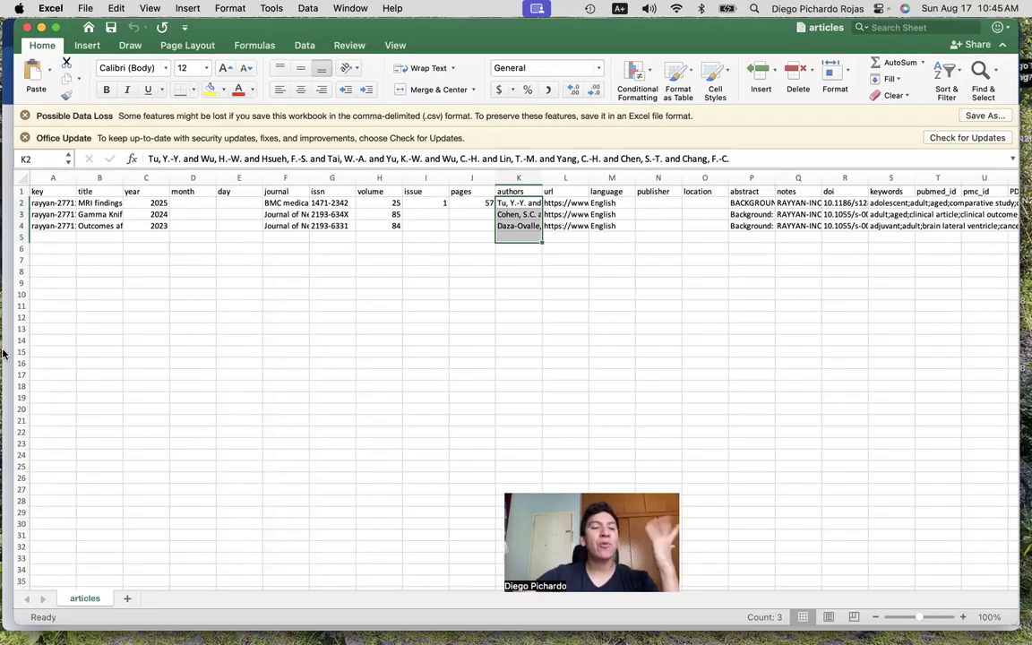
Return to the Small Meningiomas screening page in Rayyan and display the inclusion filter options
key(super+Tab)
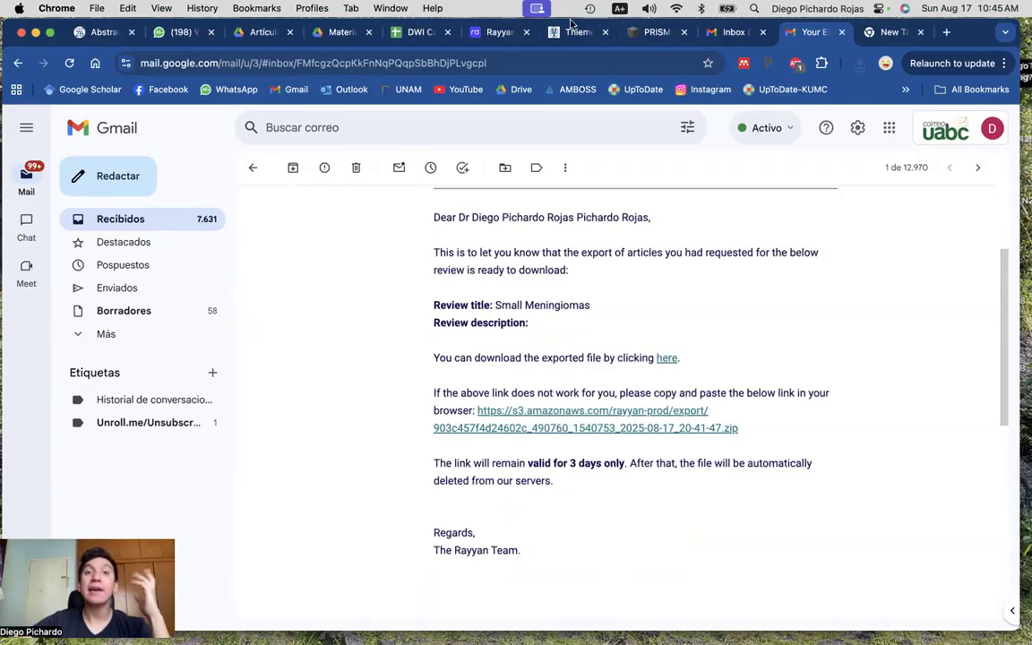
click(499, 31)
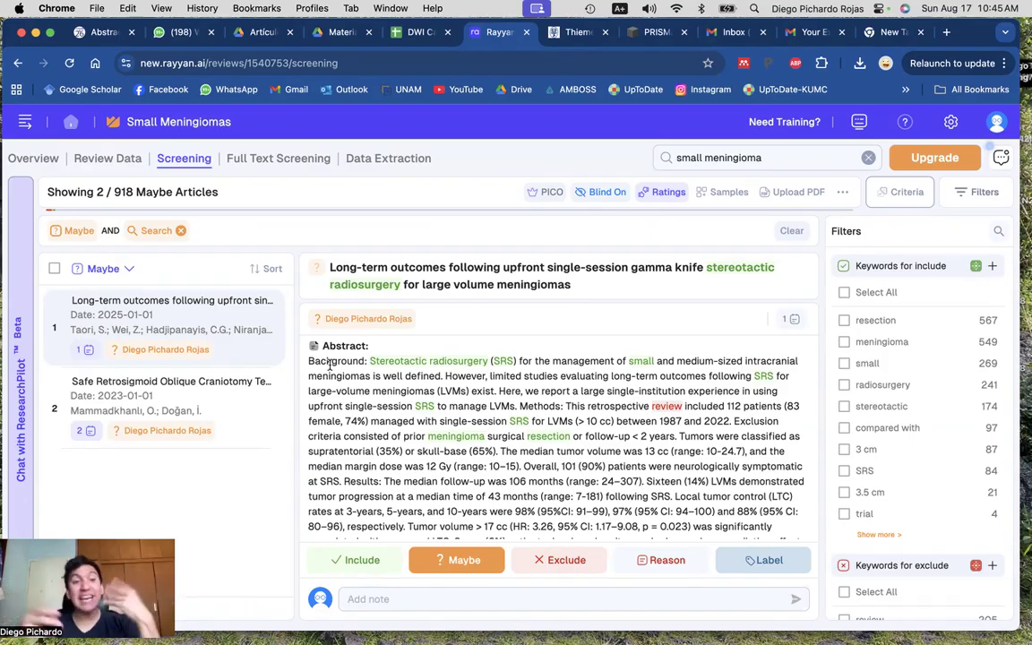
click(124, 271)
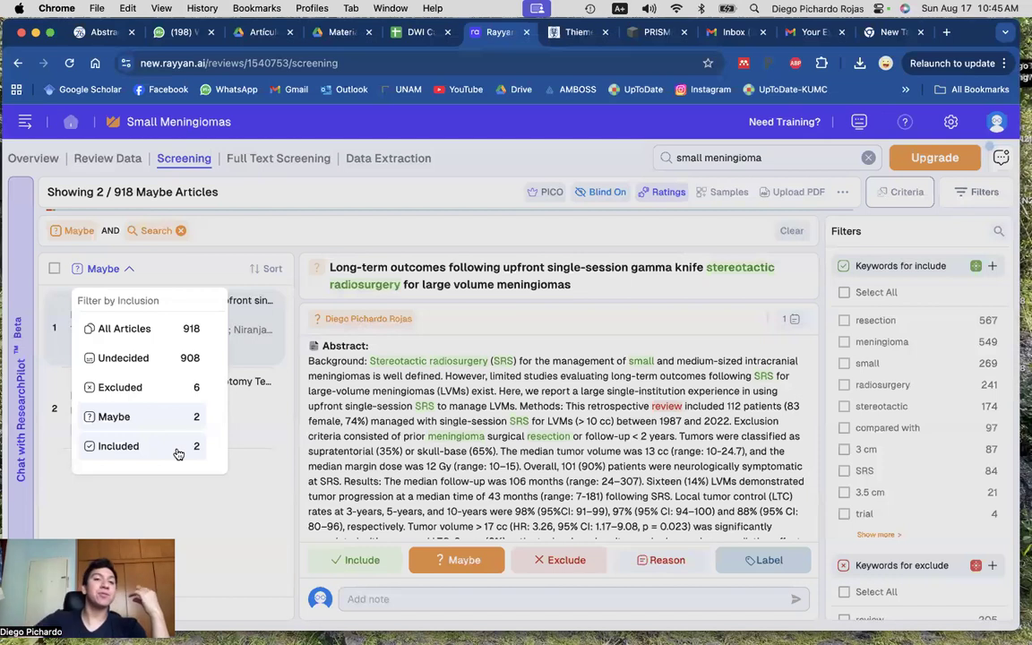
click(415, 34)
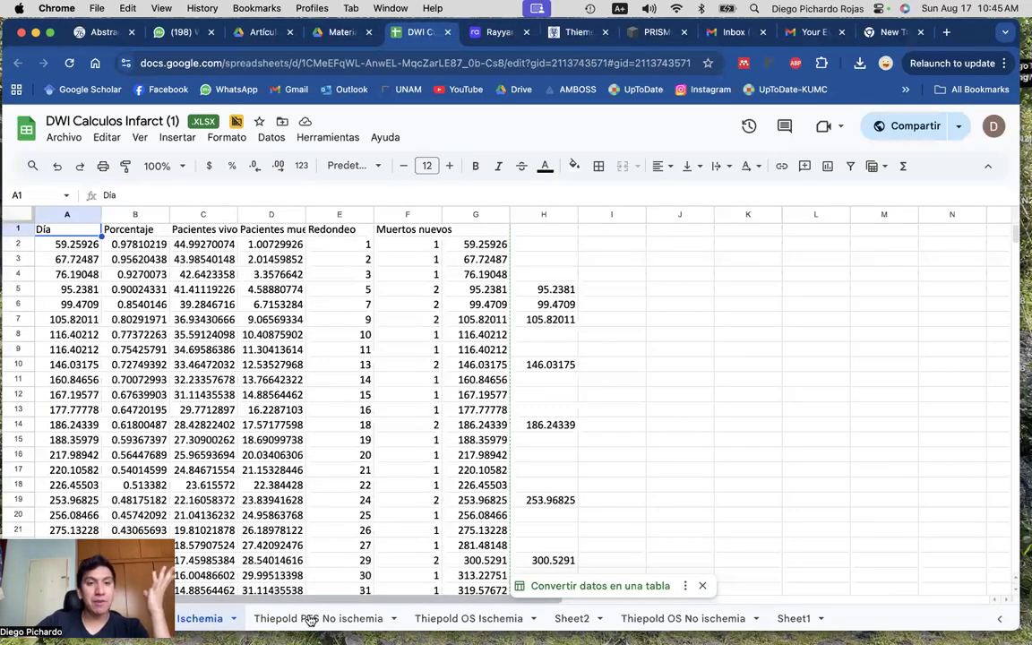
click(495, 34)
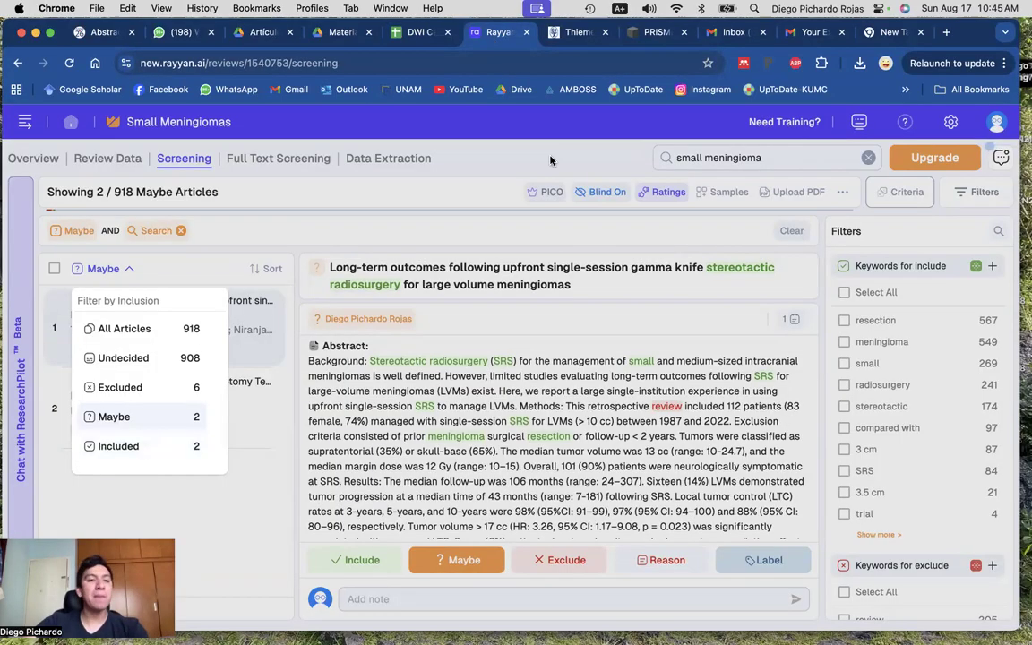
click(483, 324)
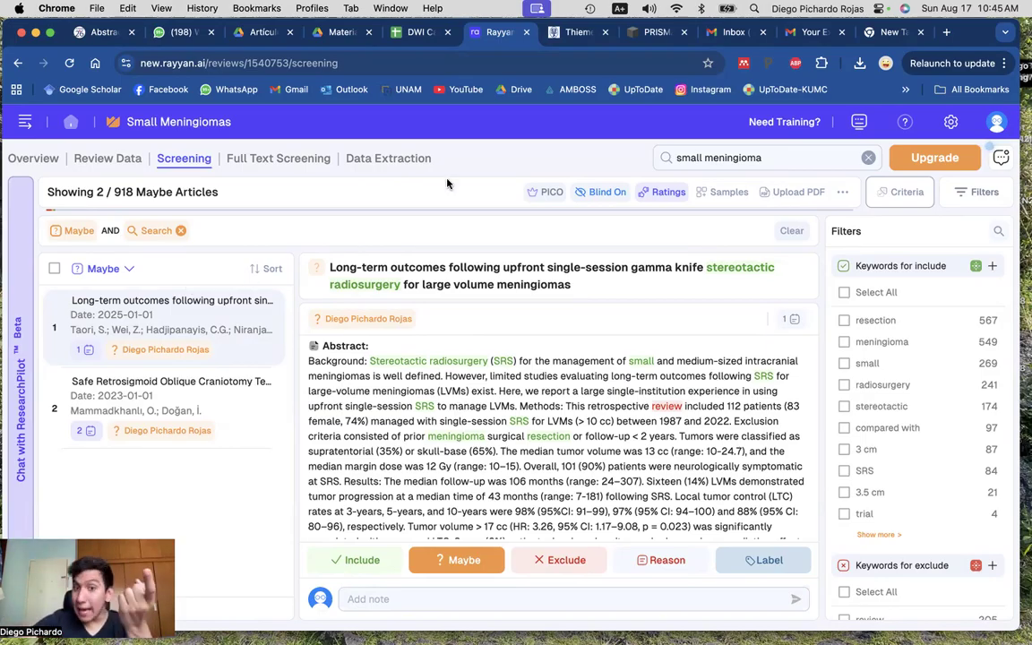
click(98, 274)
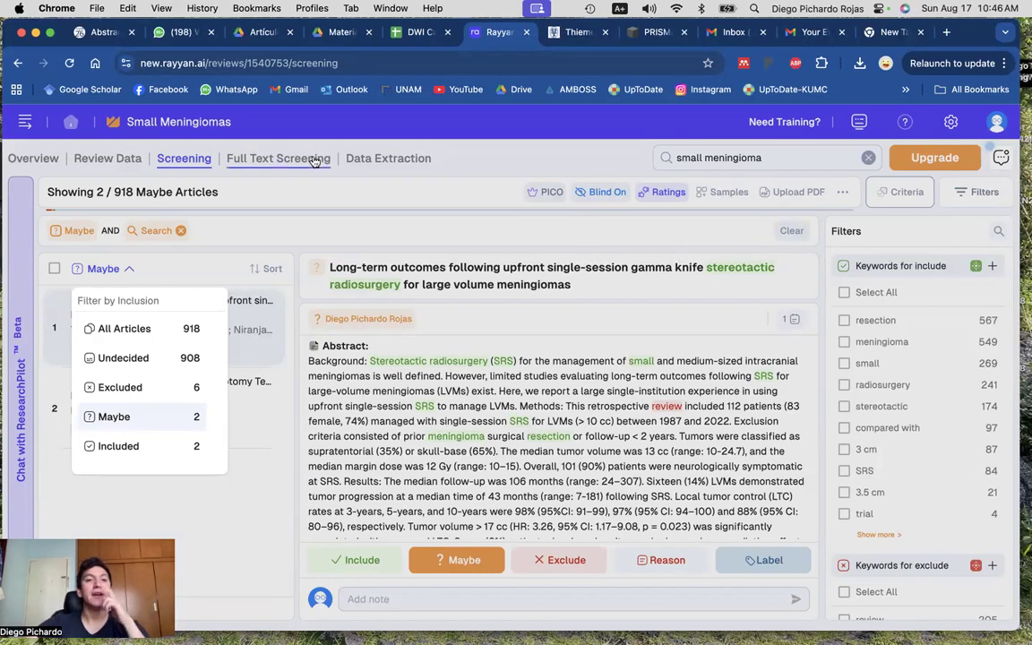
click(405, 34)
click(495, 34)
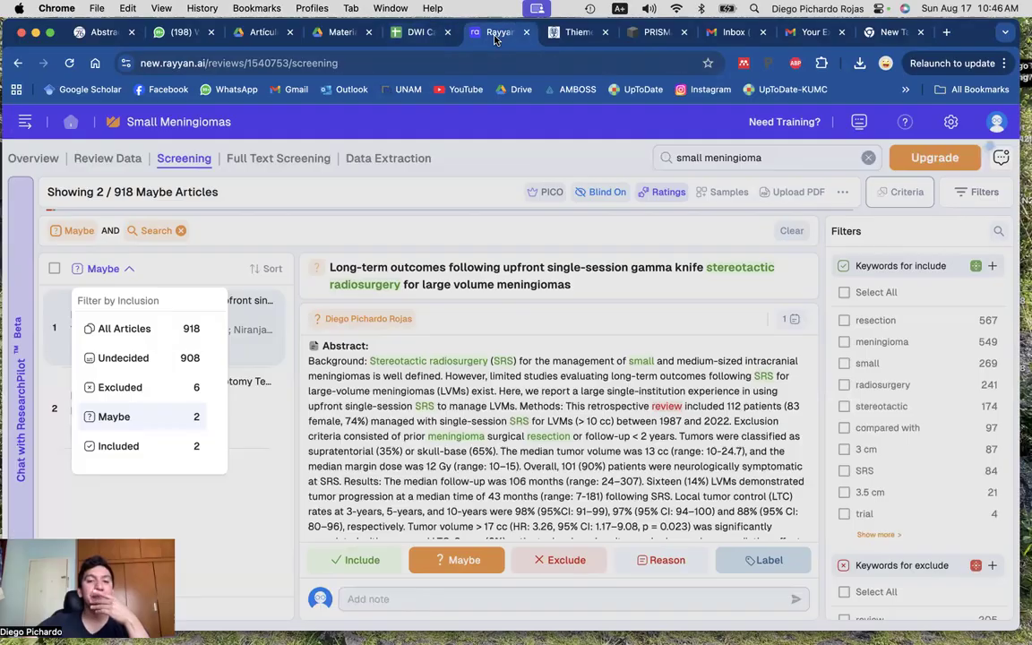
Switch to Figure 1 - PRISMA LITT VS OS.pdf in Preview and select the Overall Databases text with its database breakdown
key(ctrl+Up)
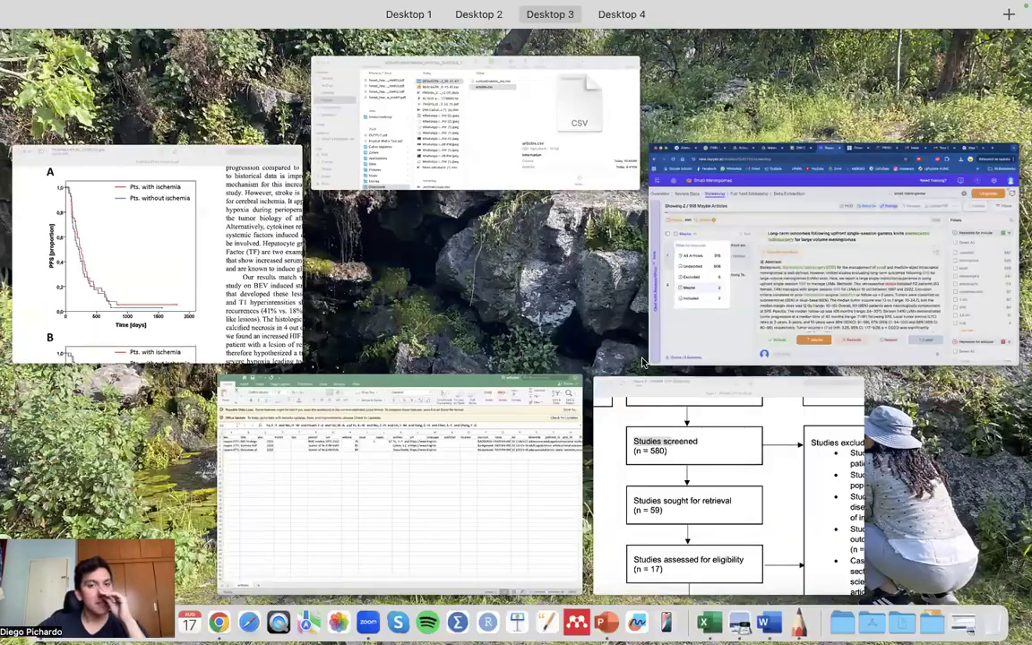
click(751, 484)
scroll(593, 503, up, 5)
scroll(592, 503, down, 3)
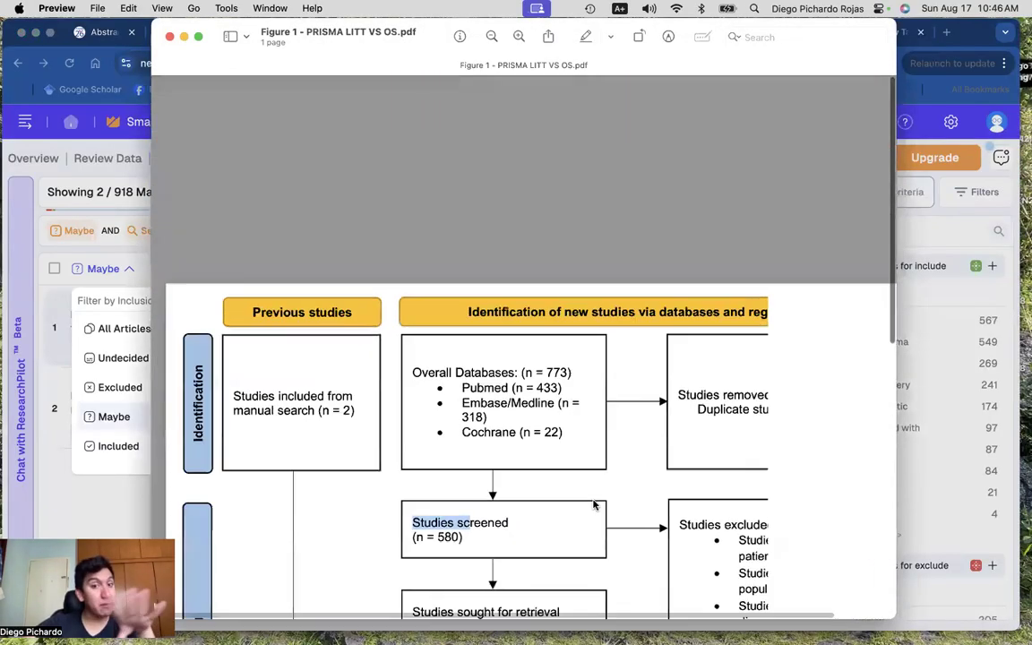
scroll(484, 345, up, 5)
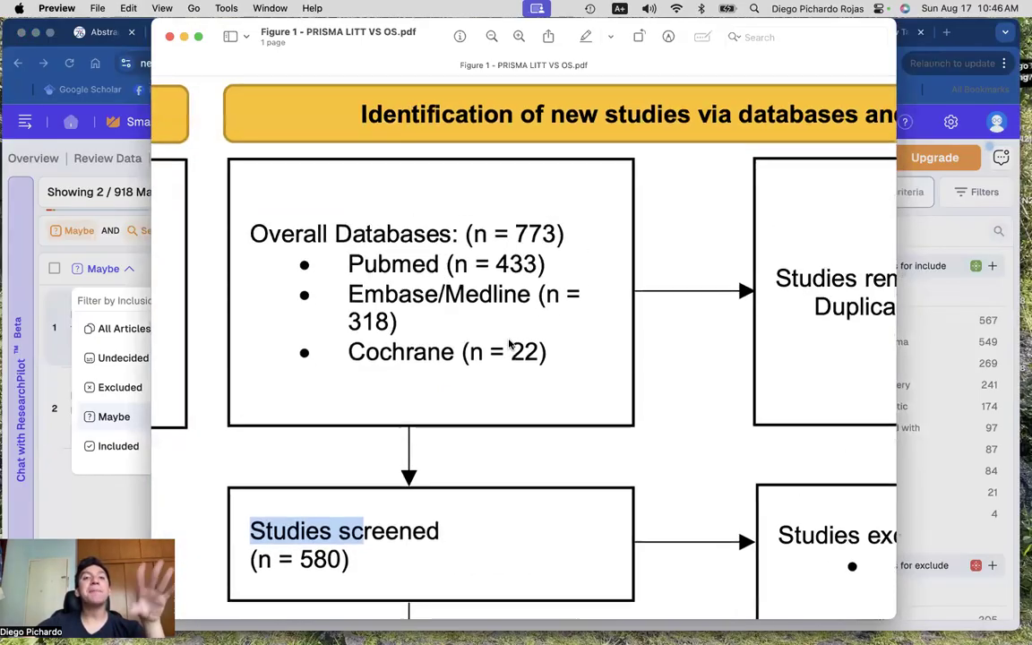
drag(552, 352, 253, 230)
Examine the PRISMA flow diagram's boxes for duplicates removed, studies screened, studies excluded and studies sought for retrieval
scroll(258, 226, right, 5)
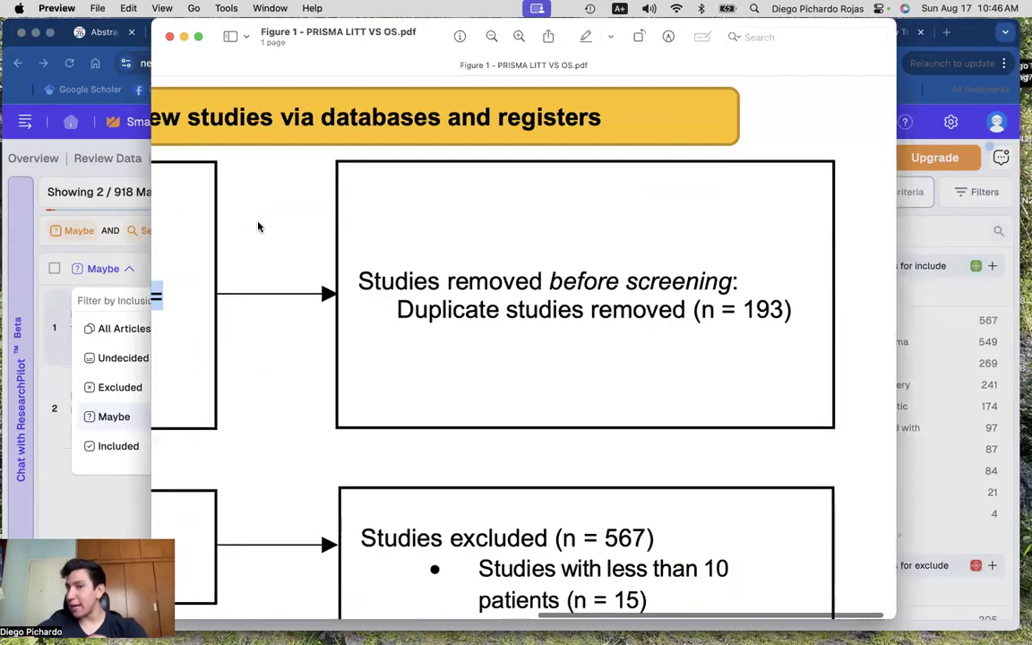
scroll(258, 227, down, 5)
scroll(257, 226, right, 5)
scroll(258, 227, up, 10)
scroll(258, 226, left, 5)
scroll(257, 227, down, 5)
scroll(257, 227, down, 5)
scroll(477, 298, up, 5)
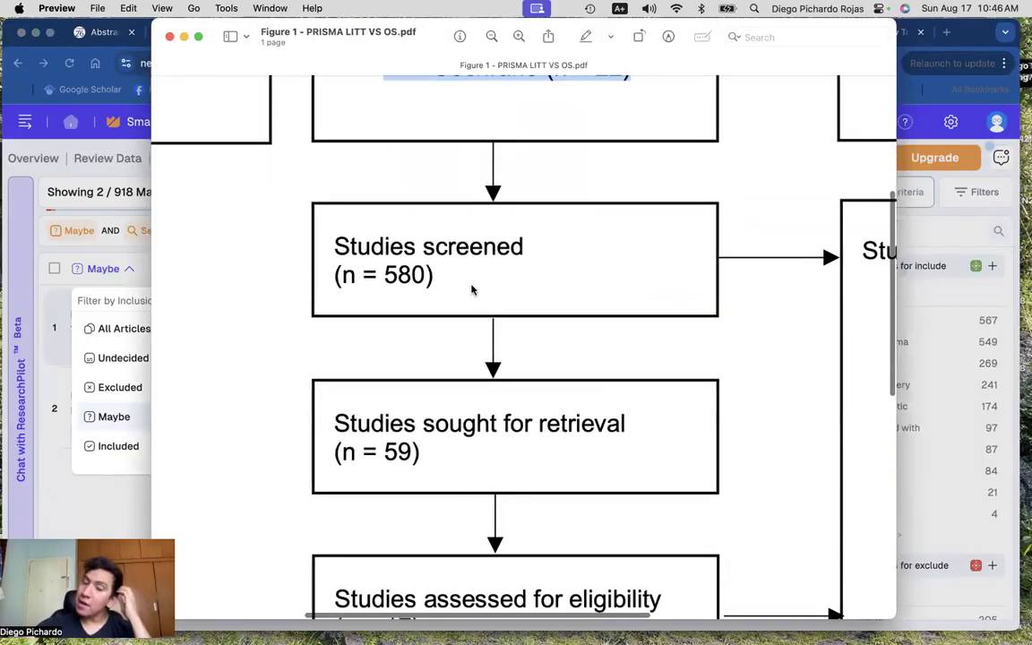